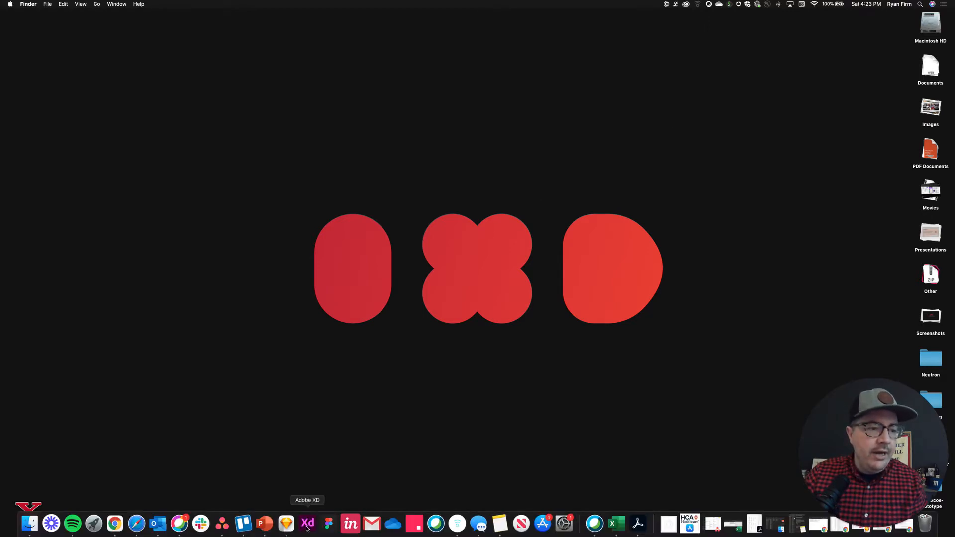
Launch Adobe XD and bring up its start window.
left_click(307, 525)
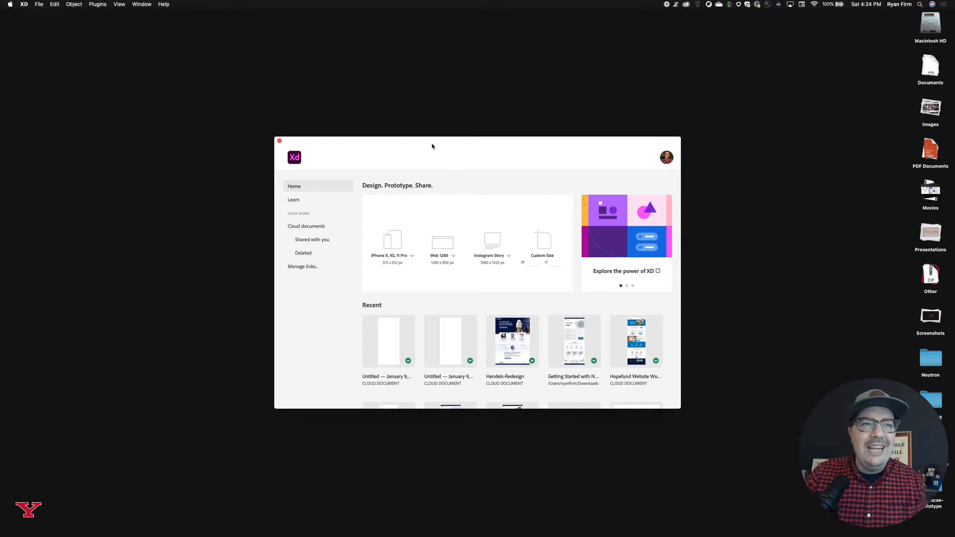
left_click_drag(432, 146, 438, 143)
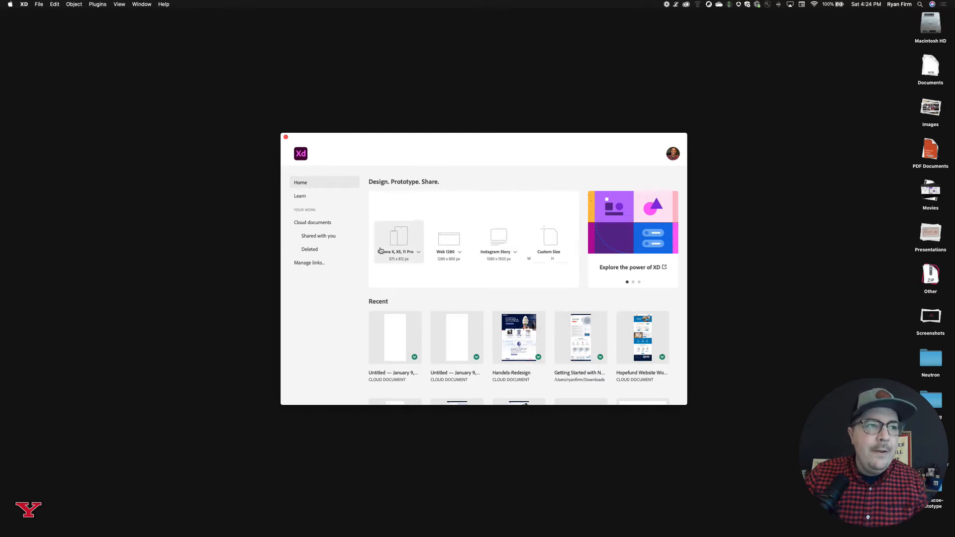
Review the Learn tutorials for Get Started, Design, Prototype, Collaborate and Design Systems, and return to the home page.
left_click(320, 200)
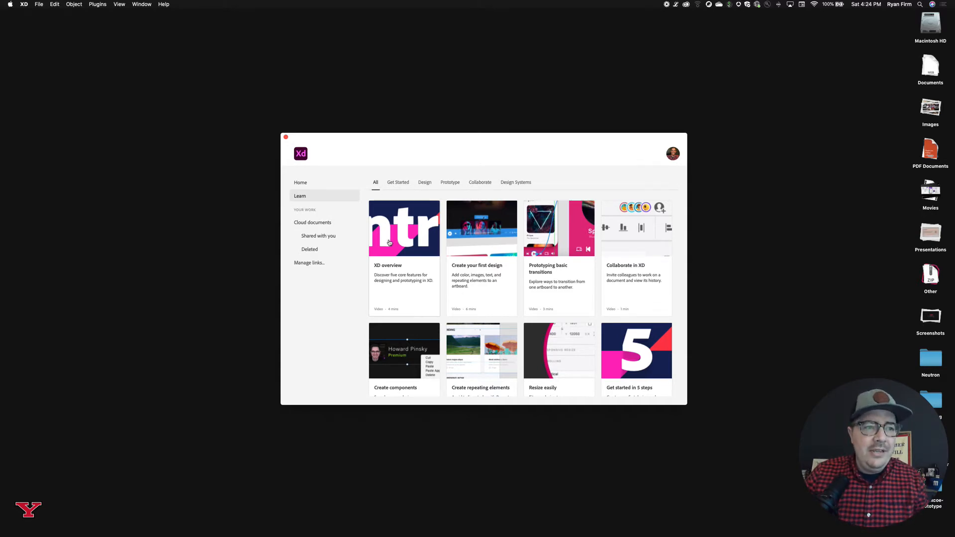
left_click(403, 187)
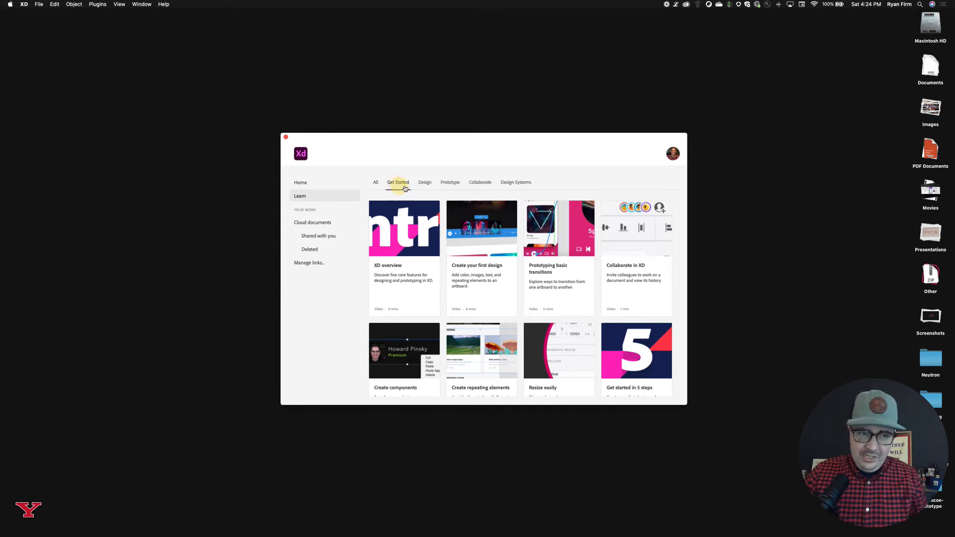
left_click(423, 188)
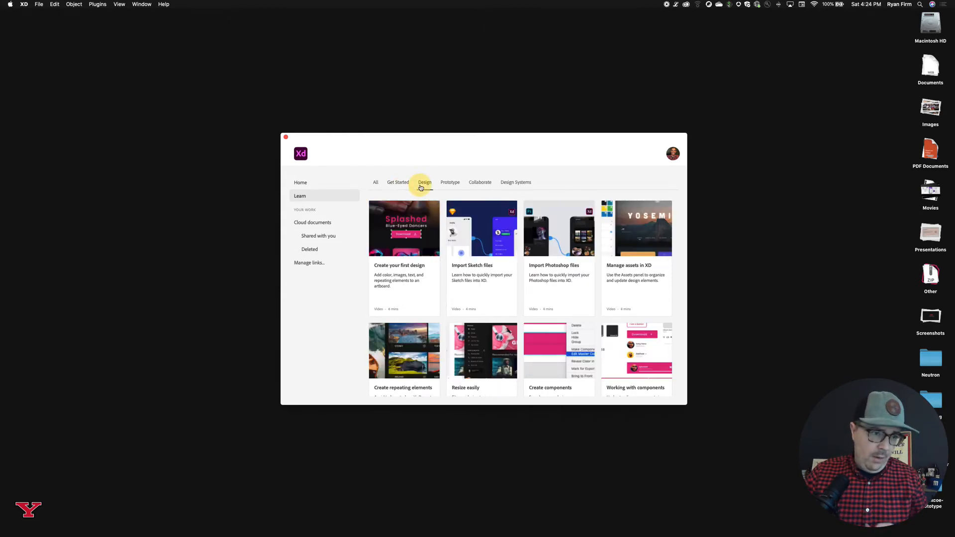
left_click(456, 184)
left_click(480, 184)
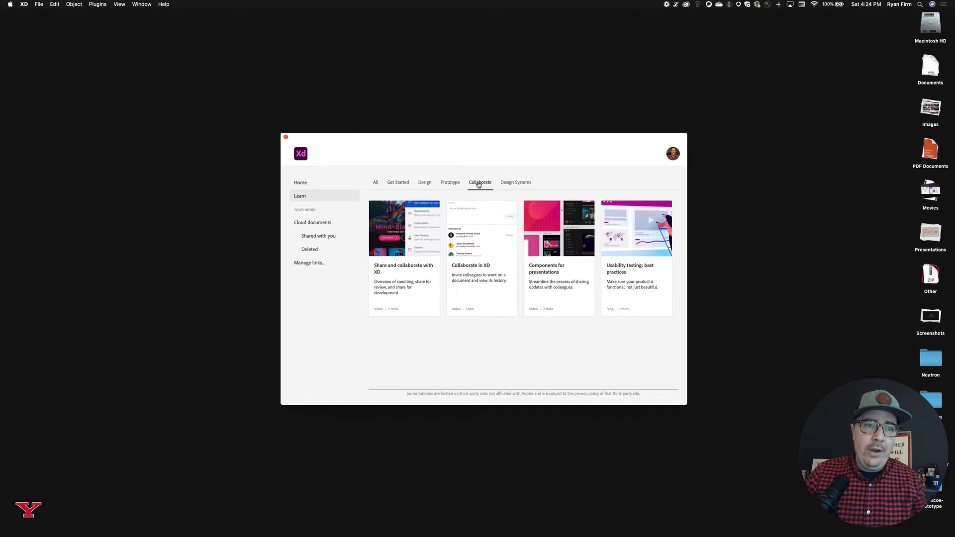
left_click(522, 186)
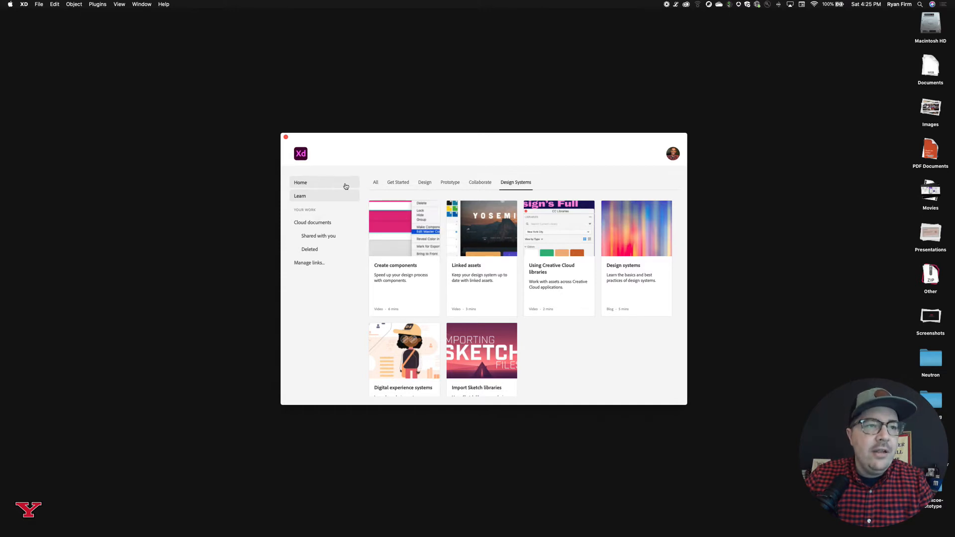
left_click(321, 186)
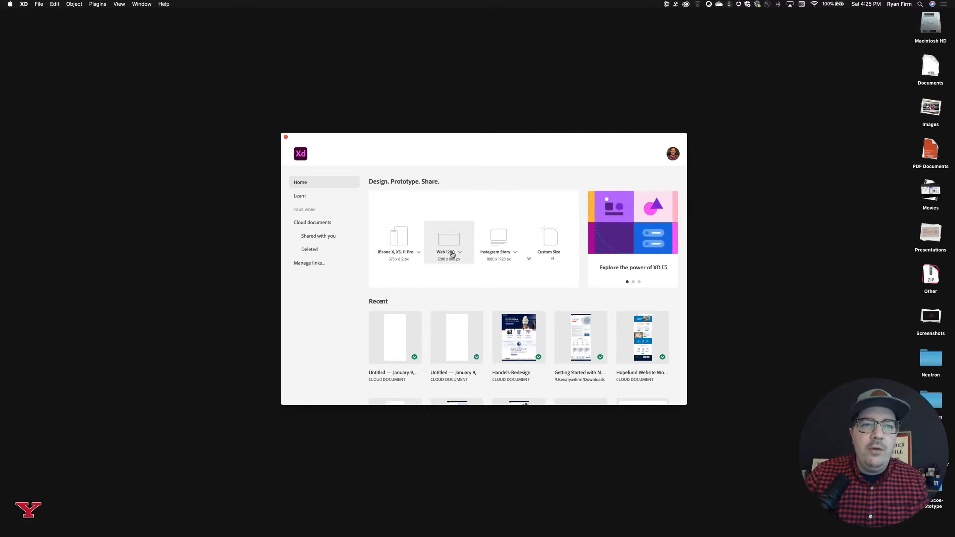
Review the social media artboard presets and create a new document with the iPhone XR, XS Max, 11 (414 × 896) preset.
left_click(515, 252)
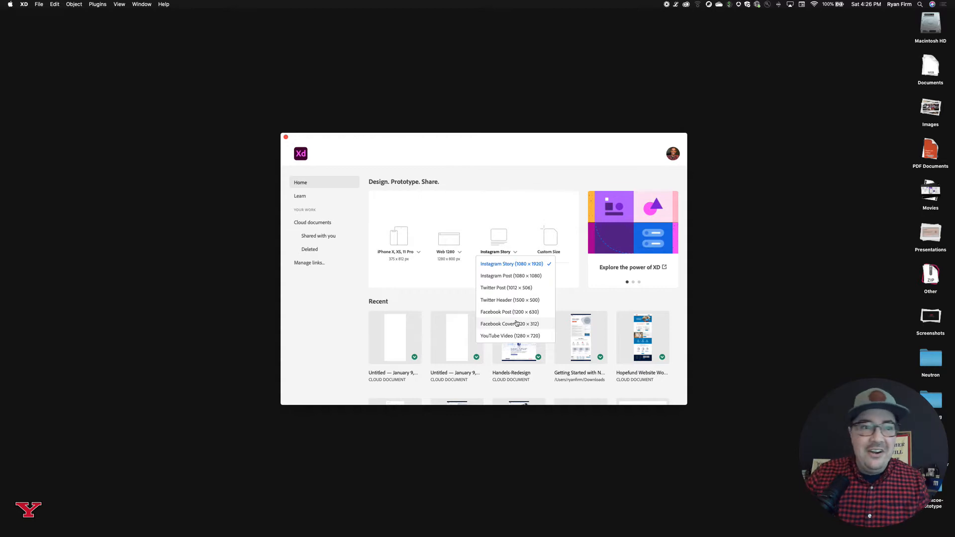
left_click(444, 290)
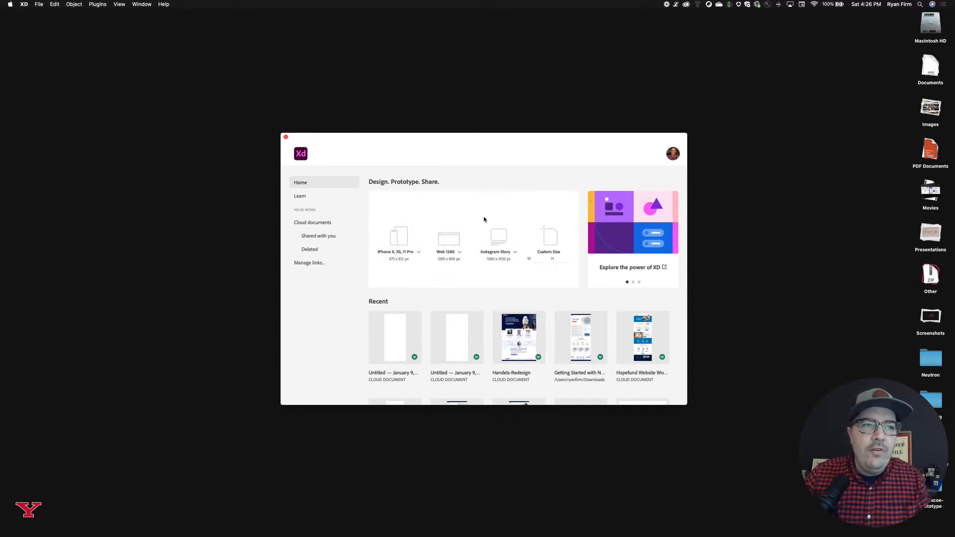
left_click(419, 253)
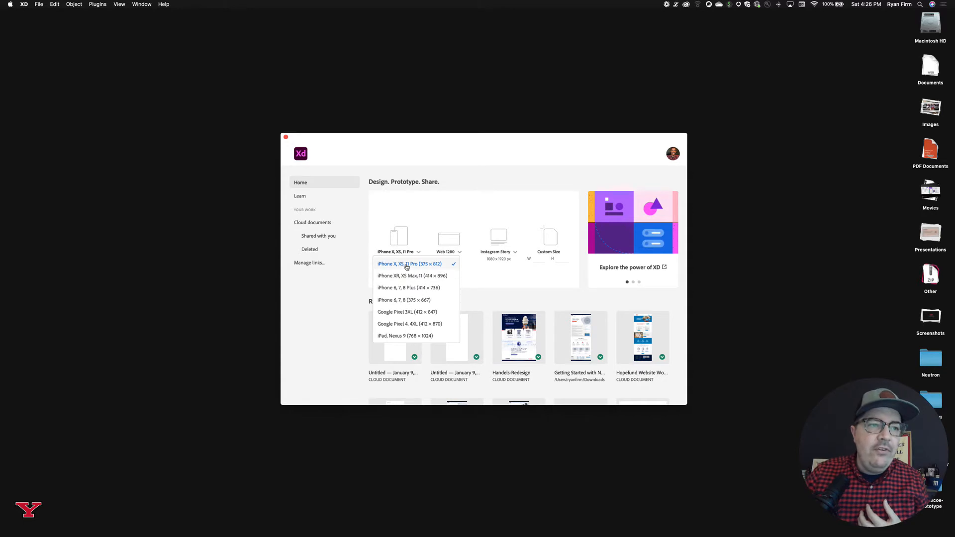
left_click(438, 277)
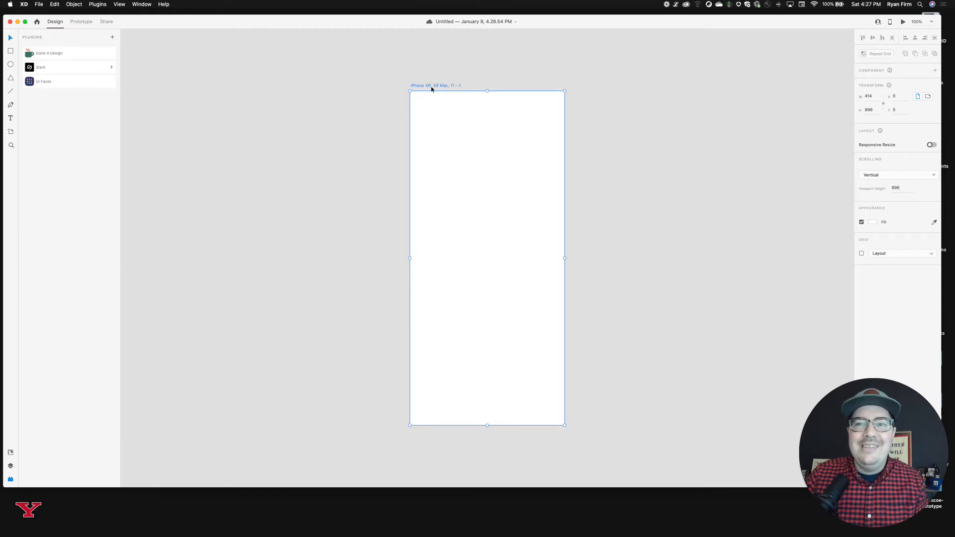
Show the layers list and rename the iPhone artboard as "1.0 - Recipe Description".
left_click(11, 466)
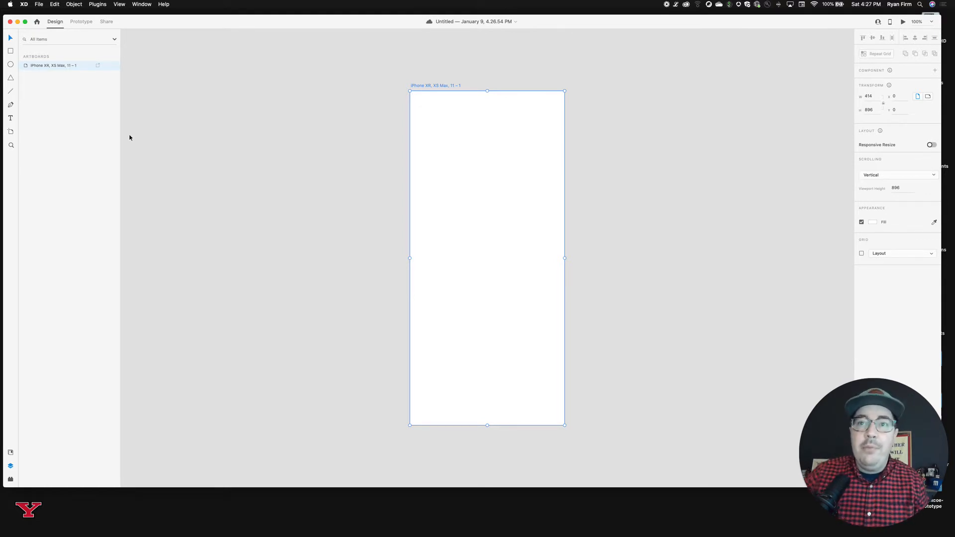
double_click(52, 65)
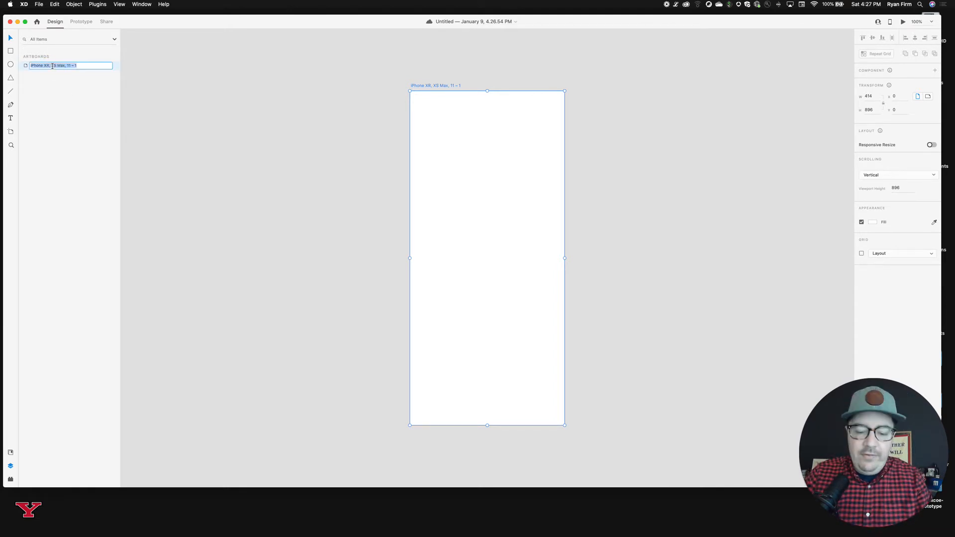
type("1.0 - Recipe")
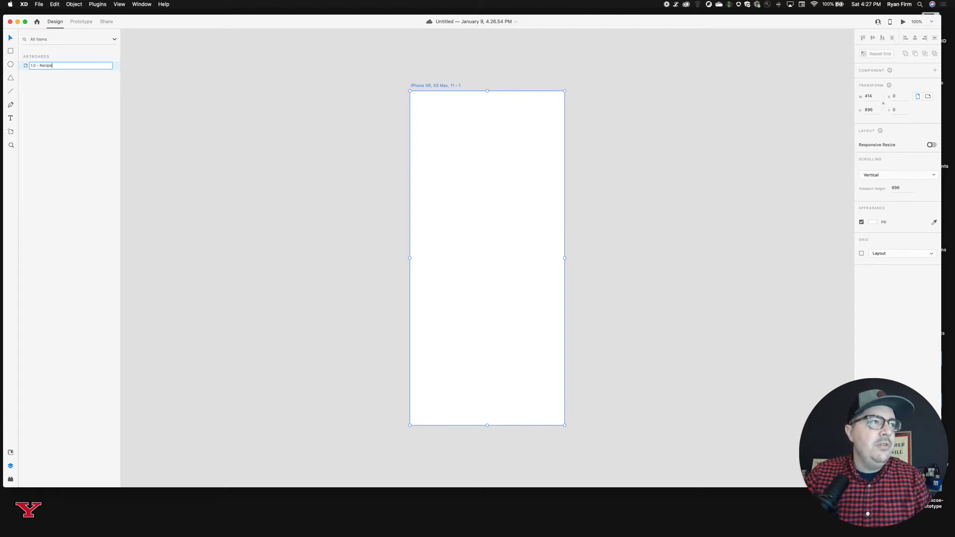
type("Description")
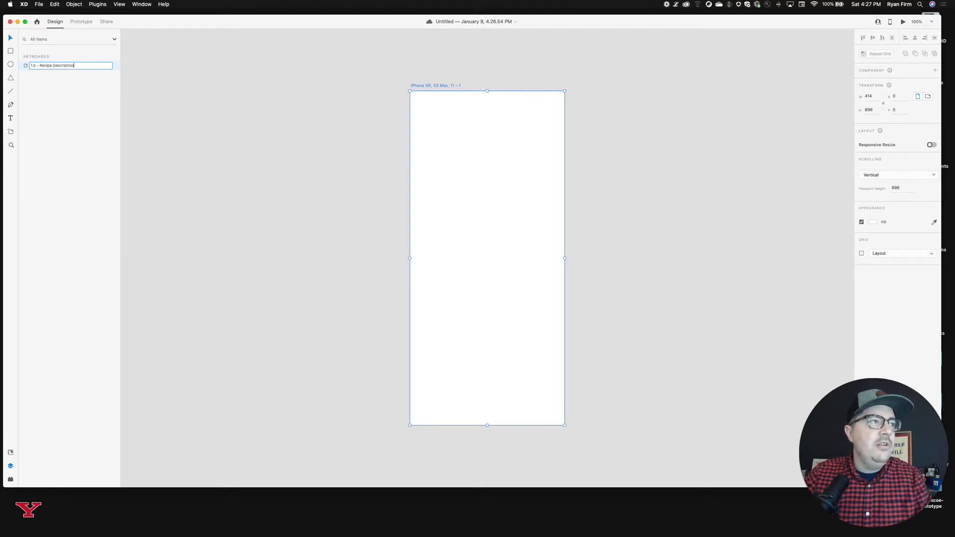
key("Return")
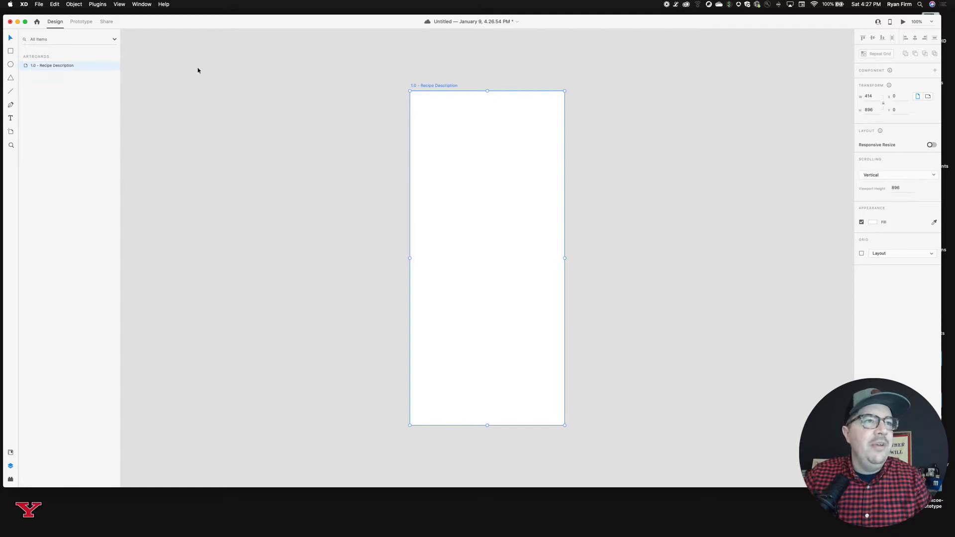
left_click(341, 82)
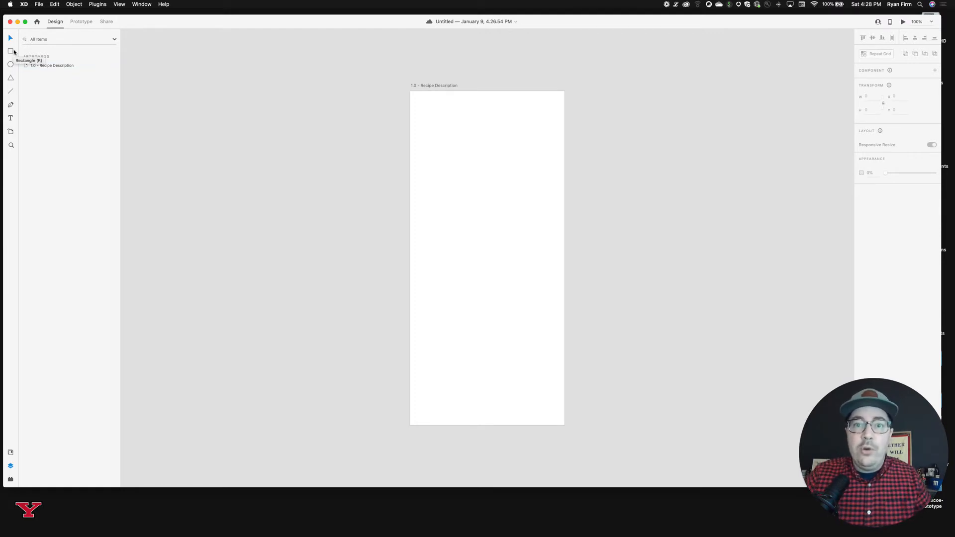
Add a Google Pixel 4, 4XL artboard beside the recipe artboard and delete it again.
left_click(10, 133)
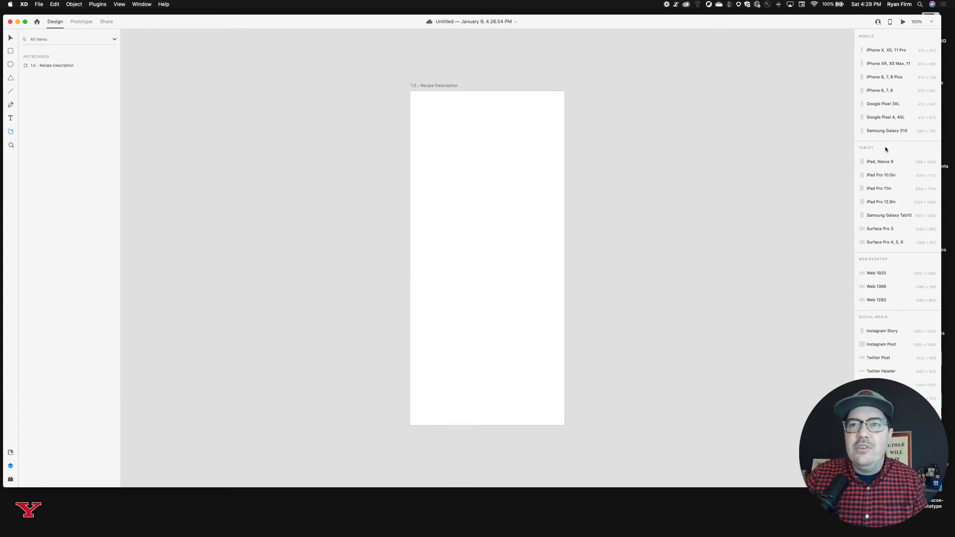
left_click(891, 121)
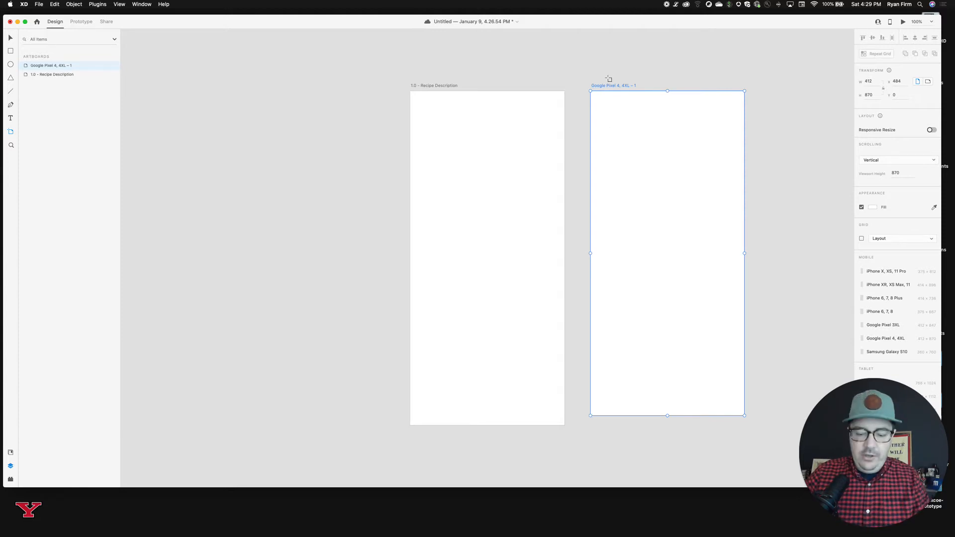
key("v")
key("Delete")
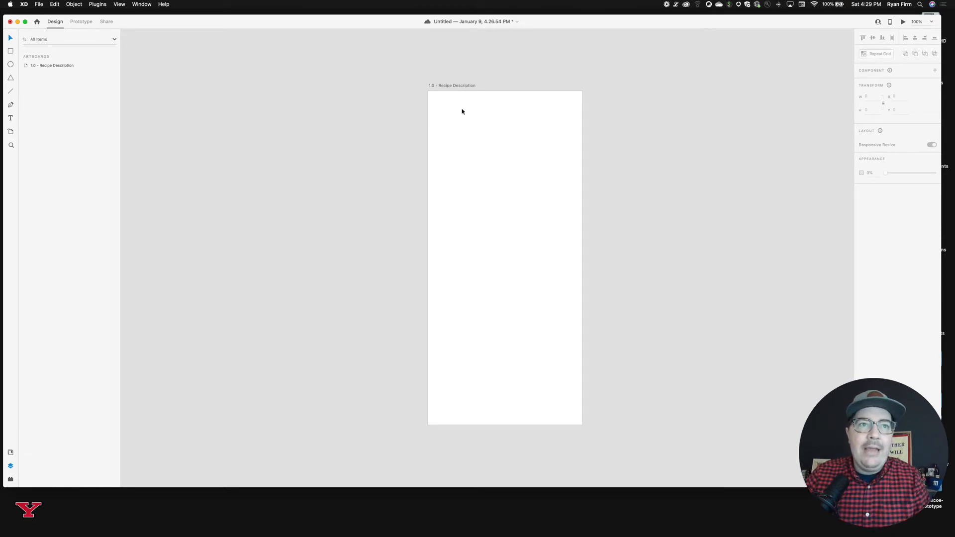
Examine the Recipe Description artboard at different magnifications, including with the Zoom tool, and return to the Select tool.
scroll(461, 112, "down", 3)
scroll(462, 111, "up", 5)
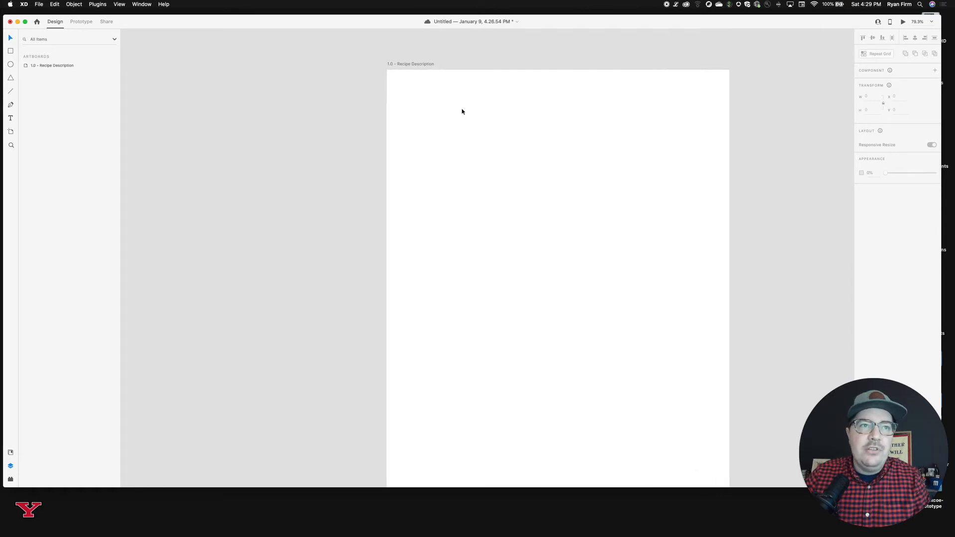
scroll(461, 112, "right", 4)
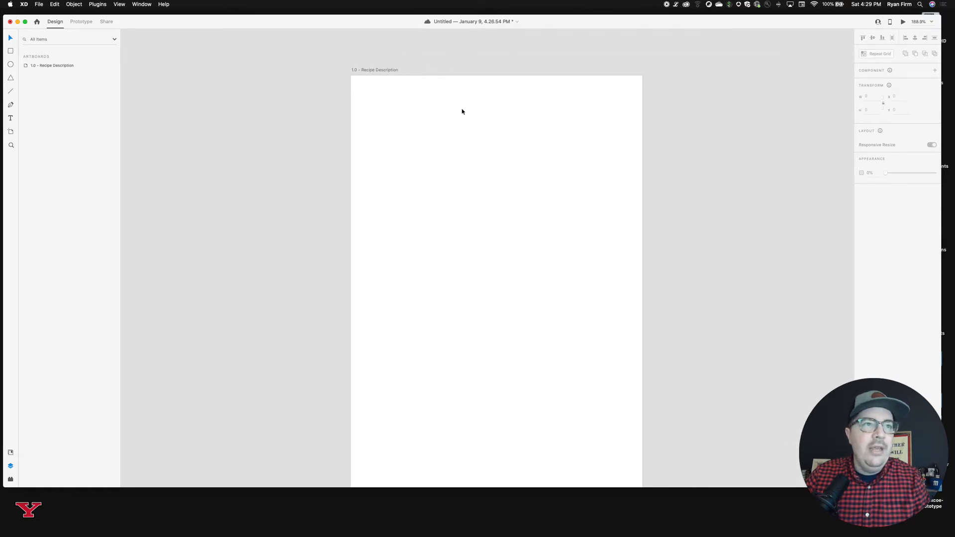
scroll(462, 111, "down", 1)
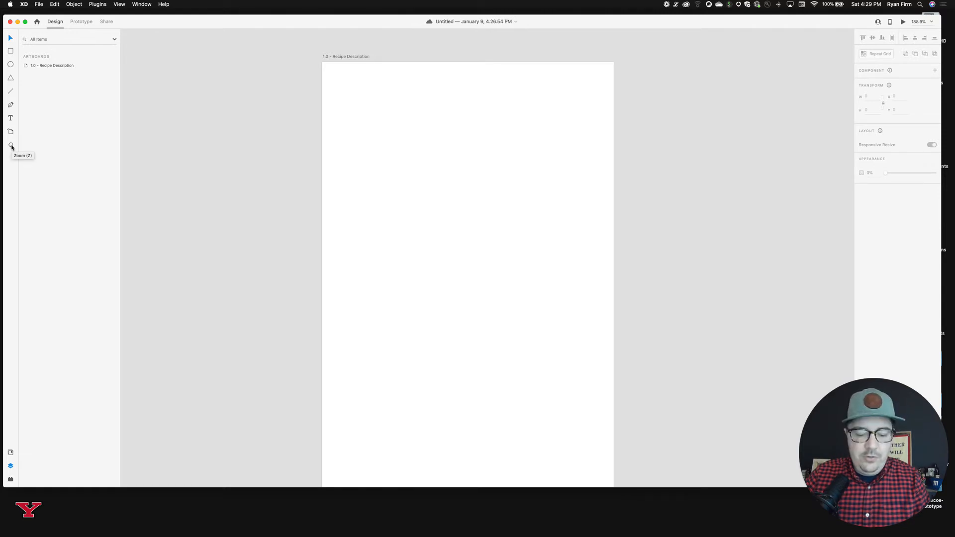
left_click(11, 146)
left_click(396, 171)
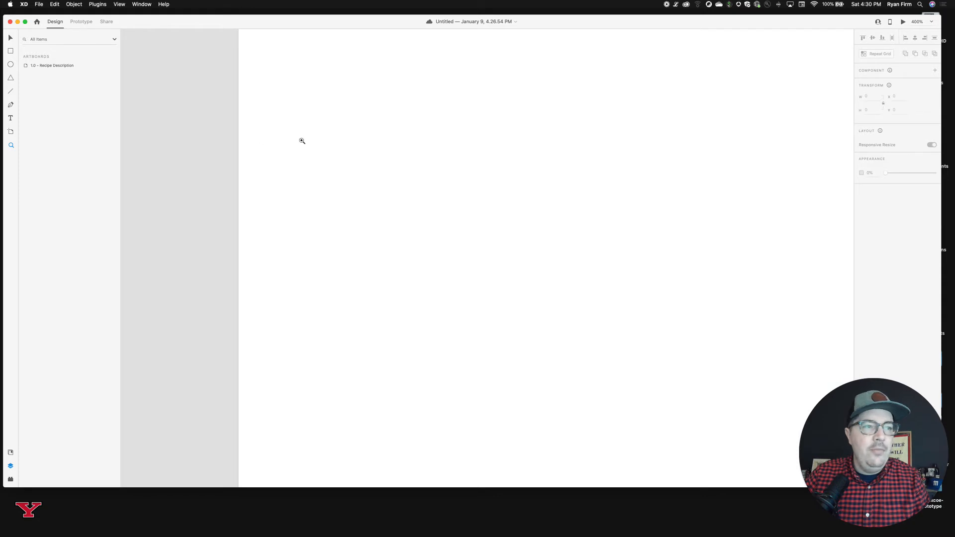
scroll(355, 144, "up", 1)
scroll(355, 143, "down", 5)
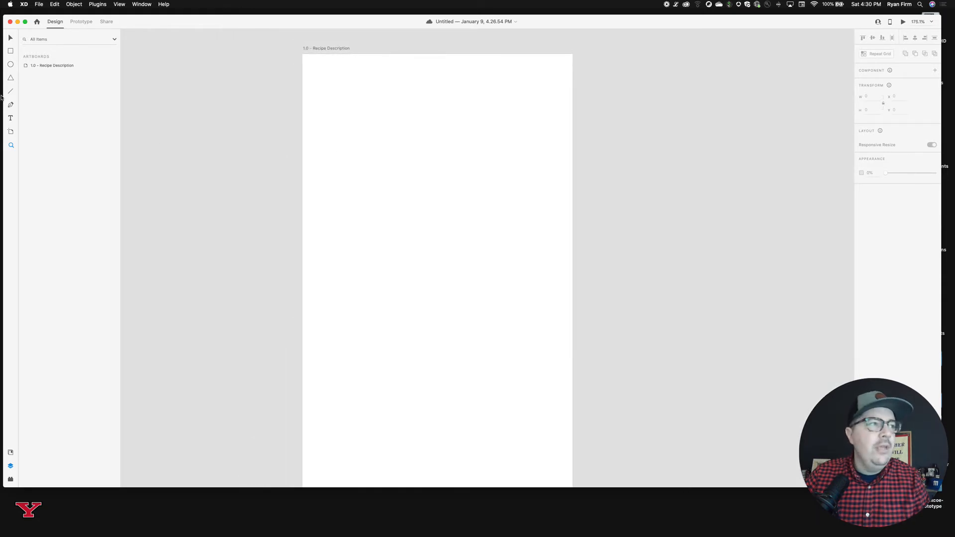
left_click(11, 38)
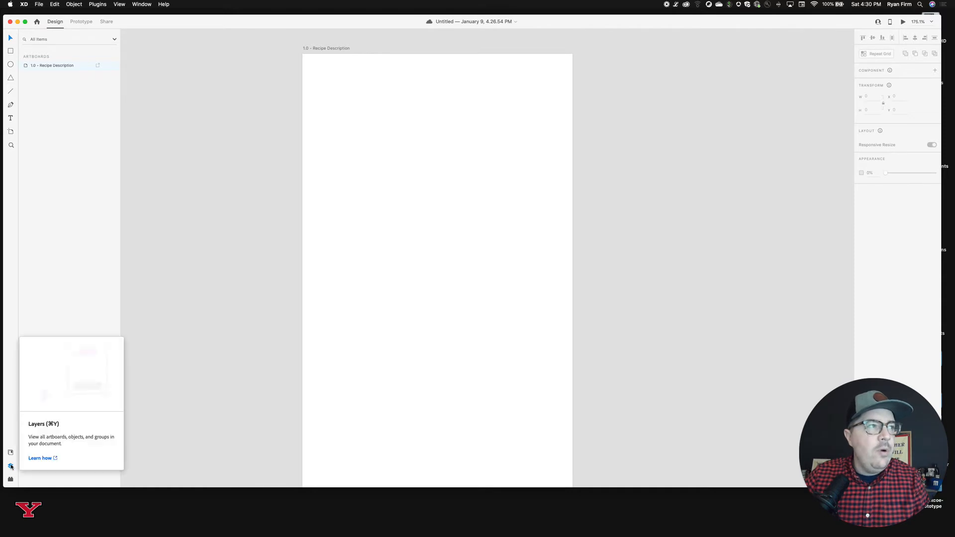
Search the layers for "recipe de" and clear the search.
left_click(38, 40)
type("rec")
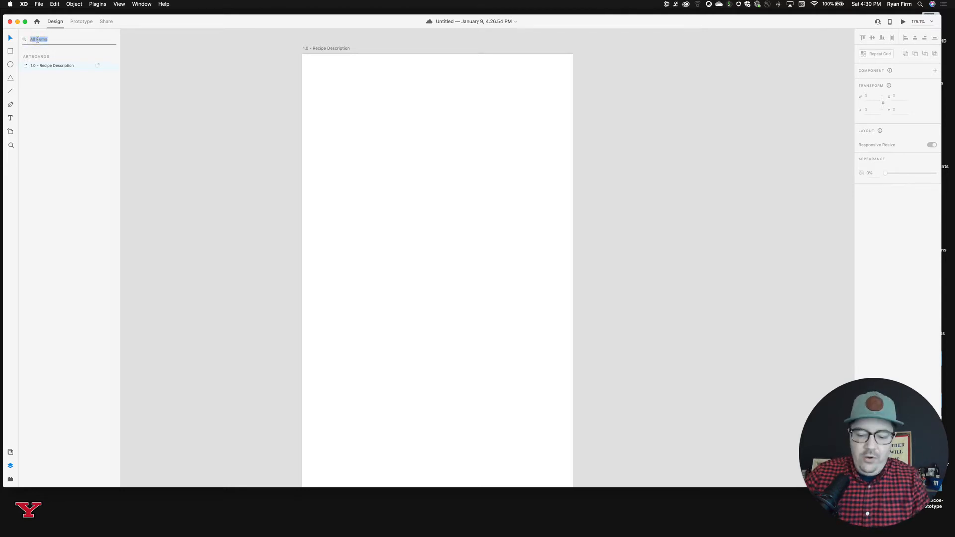
type("ipe des")
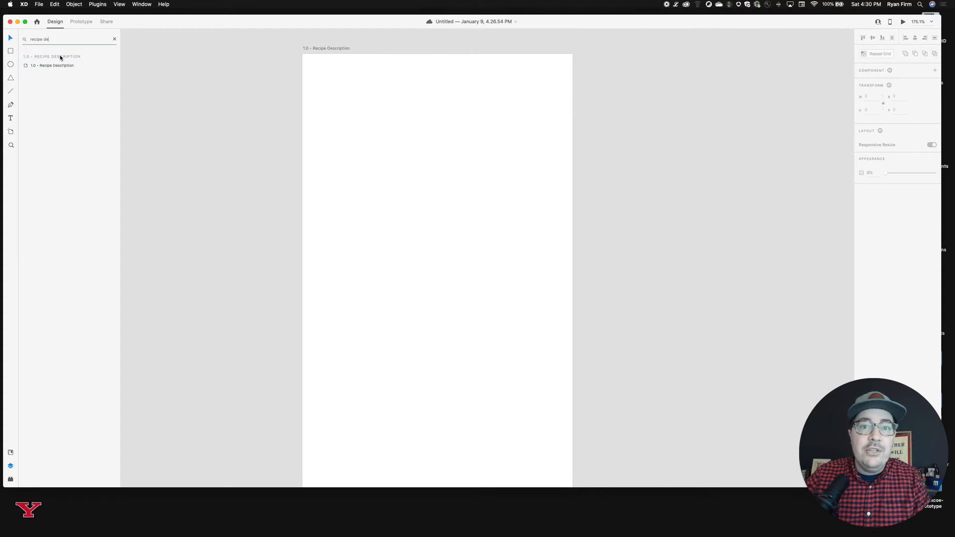
left_click(115, 40)
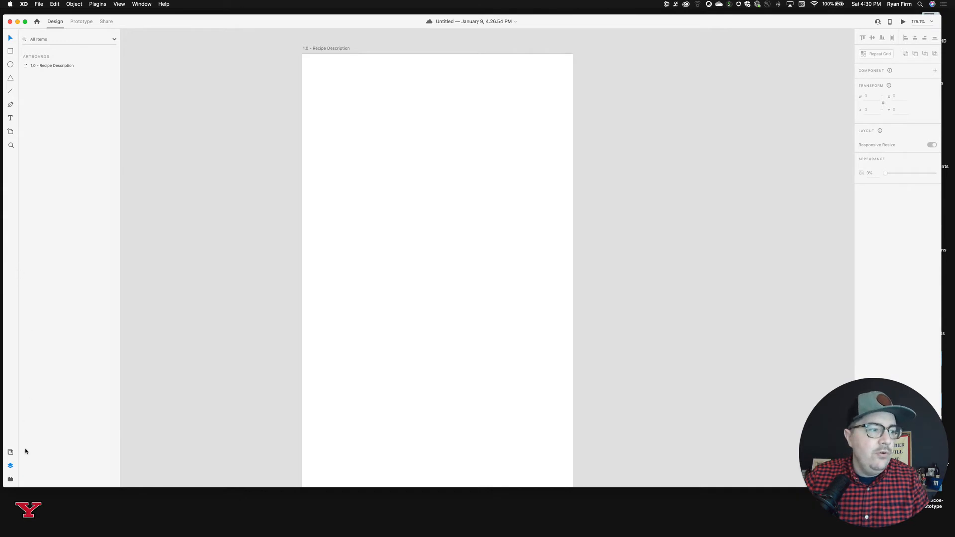
Review the document assets and the installed plugins, and return to the layers list.
left_click(10, 453)
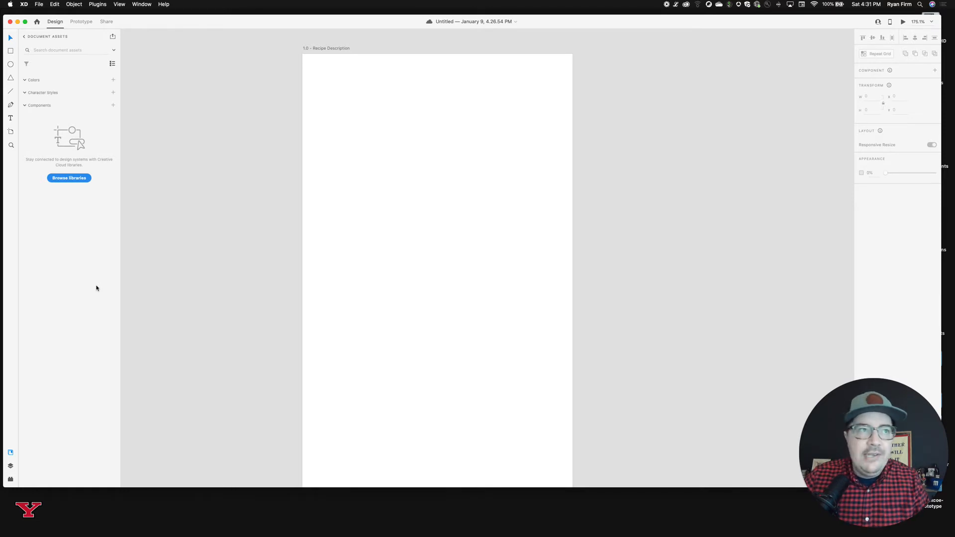
left_click(11, 480)
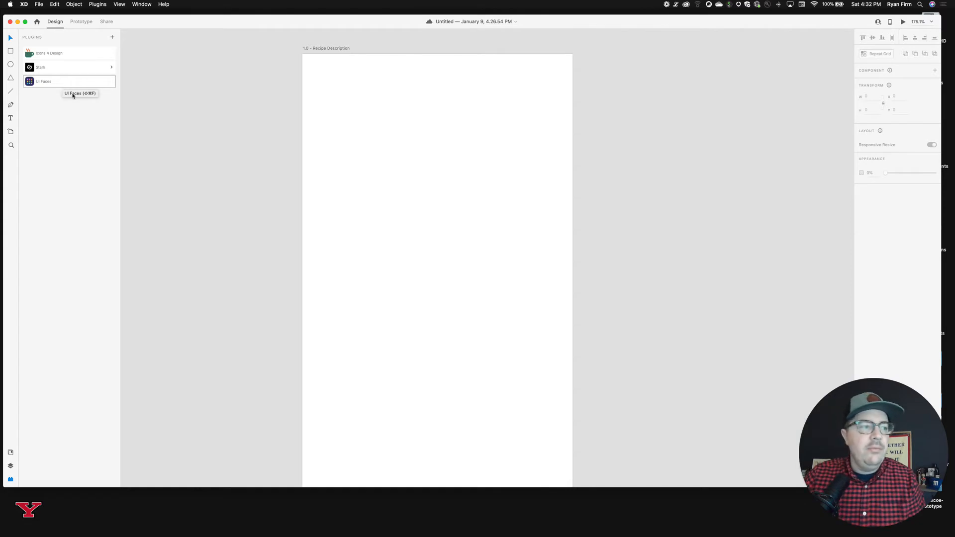
left_click(11, 467)
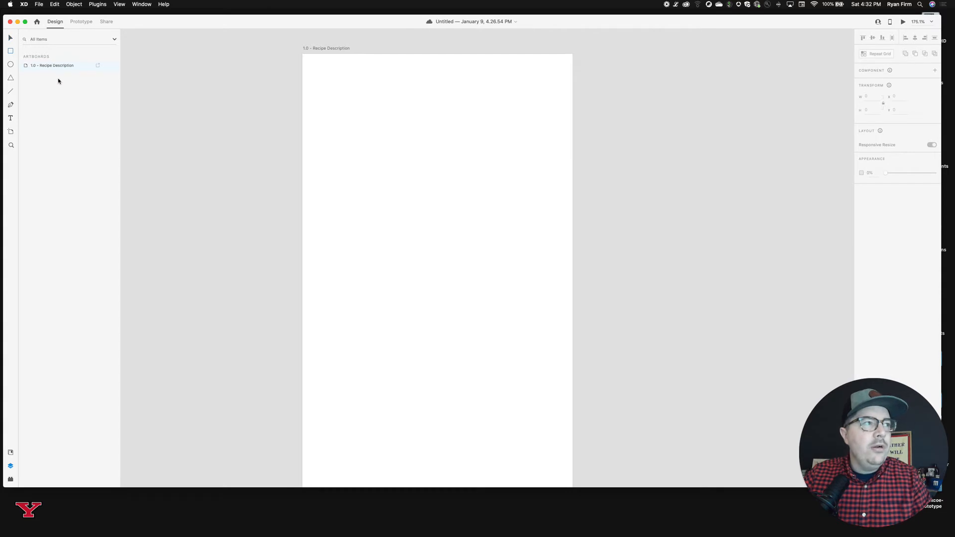
Draw a full-width rectangle about 414 × 63 along the upper edge of the Recipe Description artboard.
left_click(11, 52)
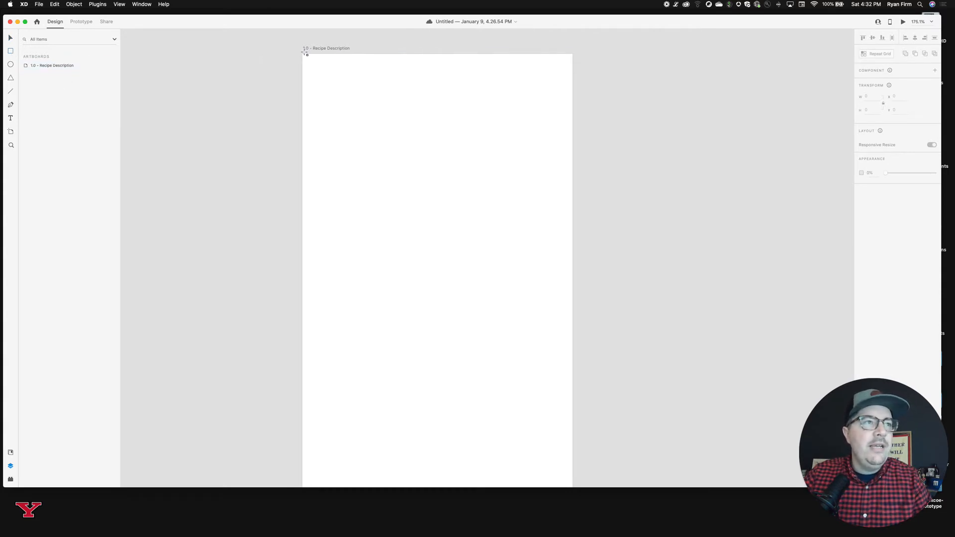
mouse_move(303, 54)
left_mouse_down()
mouse_move(522, 105)
mouse_move(573, 96)
left_mouse_up()
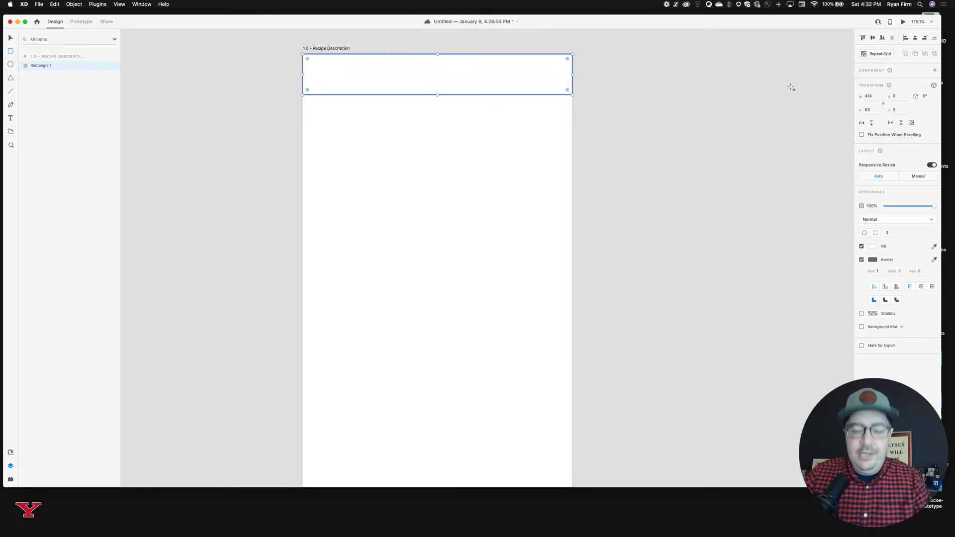
Set the height of the rectangle along the artboard's upper edge to 80.
left_click(868, 110)
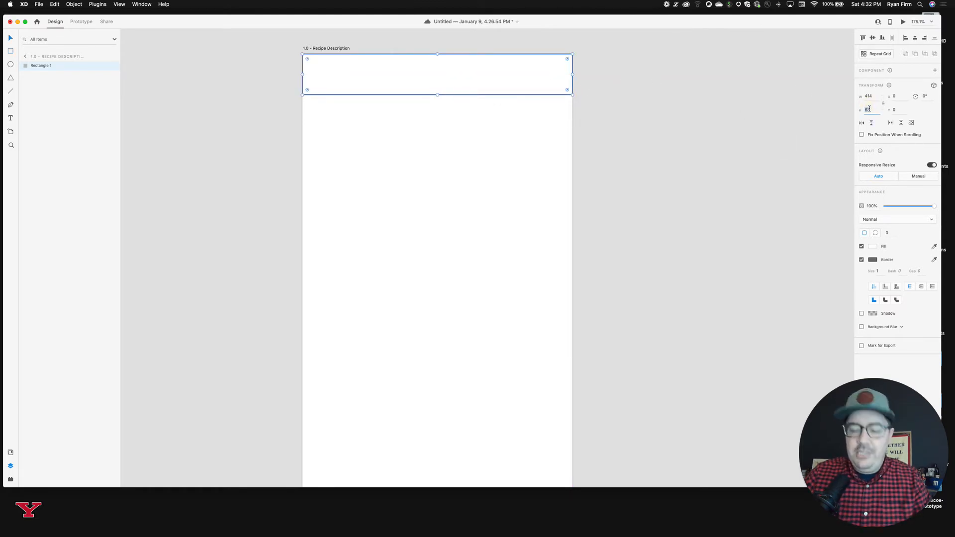
type("80")
key("Return")
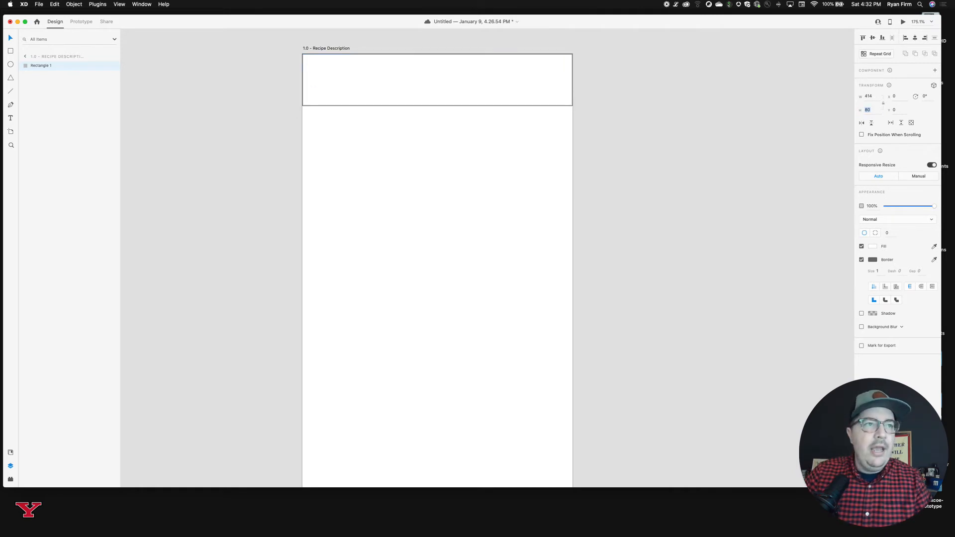
Fill the header rectangle with solid black, remove its border, and deselect it.
scroll(695, 199, "up", 1)
scroll(693, 199, "down", 2)
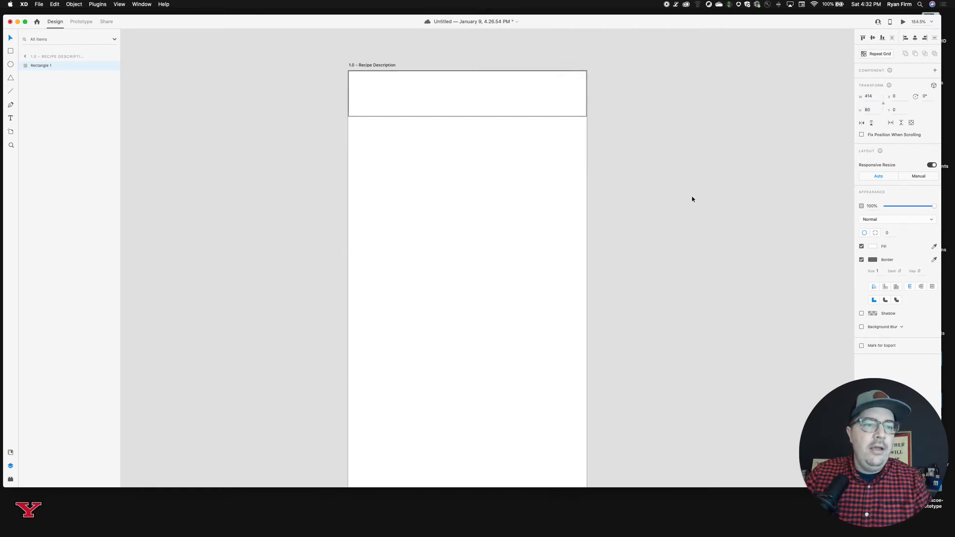
scroll(693, 199, "down", 6)
scroll(692, 199, "down", 2)
scroll(693, 199, "up", 3)
scroll(693, 199, "up", 4)
scroll(693, 199, "right", 2)
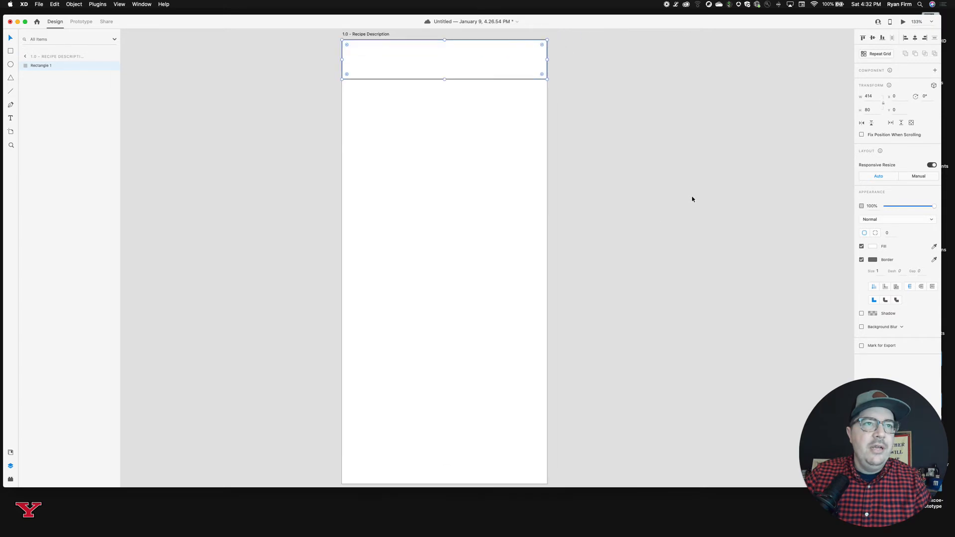
scroll(692, 199, "down", 1)
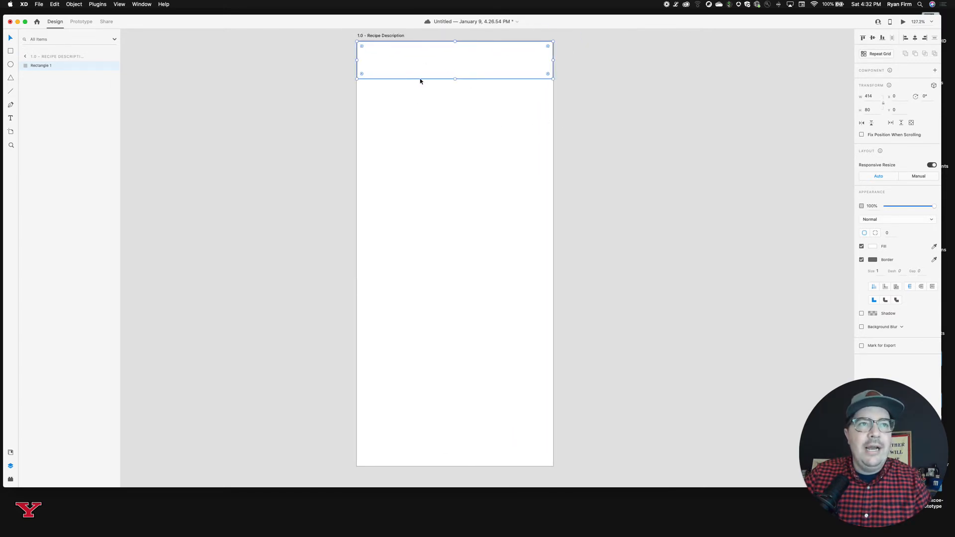
left_click(873, 247)
left_click(786, 270)
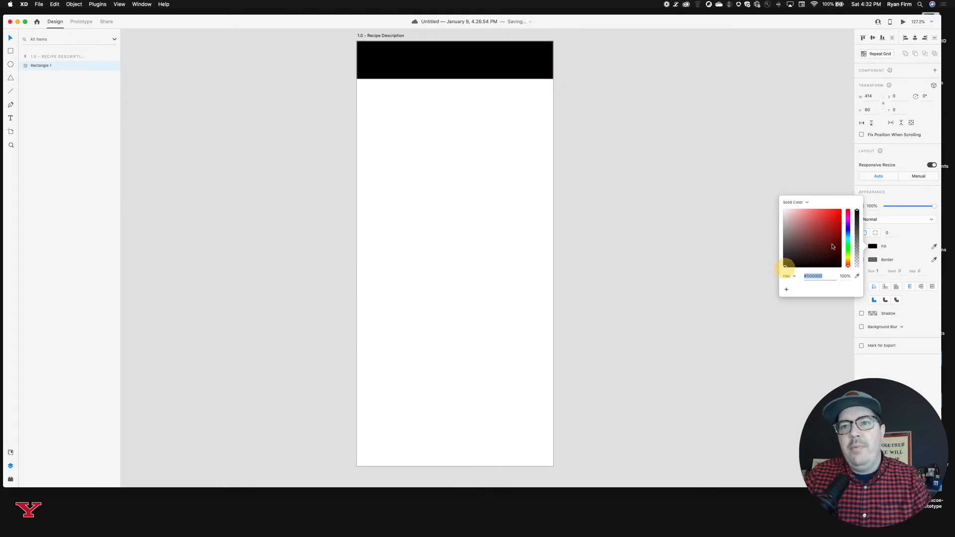
left_click(873, 246)
left_click(861, 260)
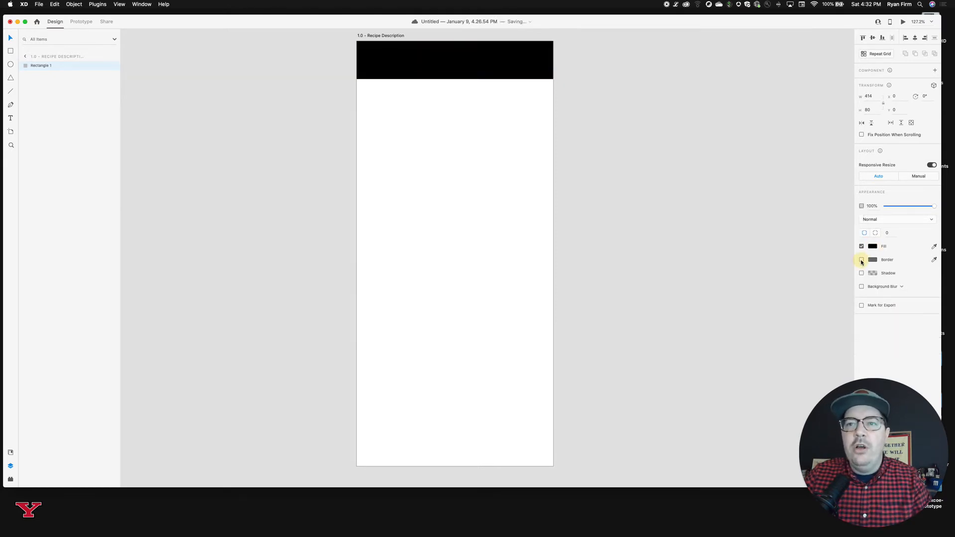
left_click(671, 121)
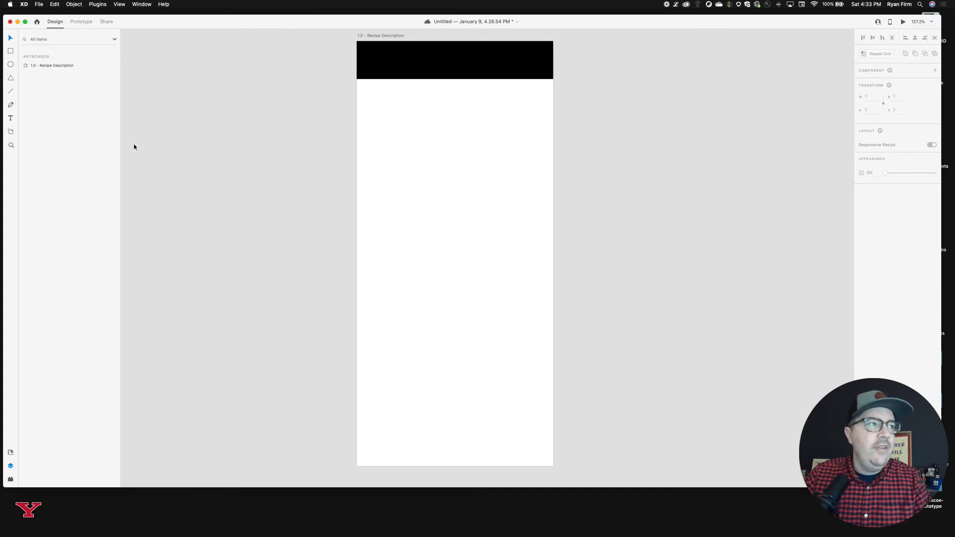
Search the Icons 4 Design plugin for "menu" and place the Feather menu icon on the artboard just below the black header bar.
left_click(10, 479)
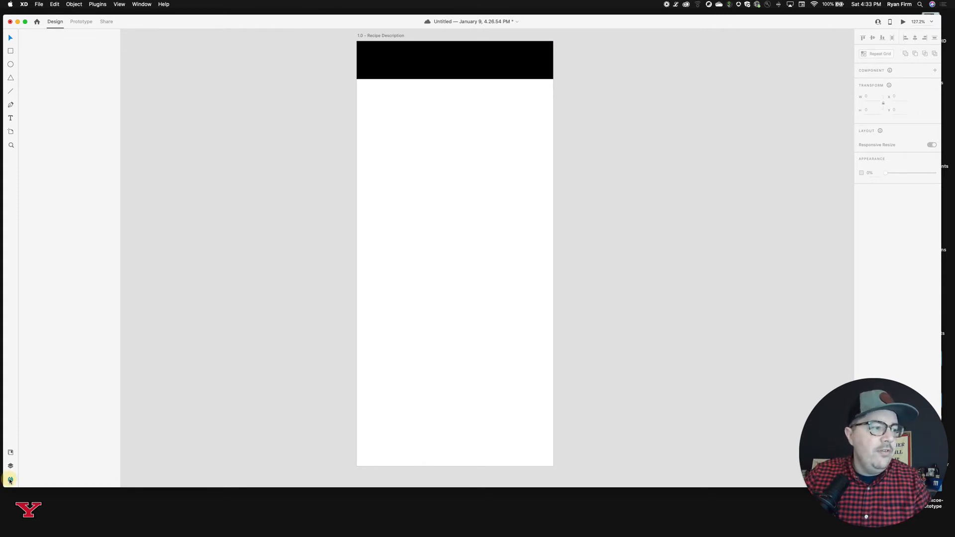
left_click(59, 54)
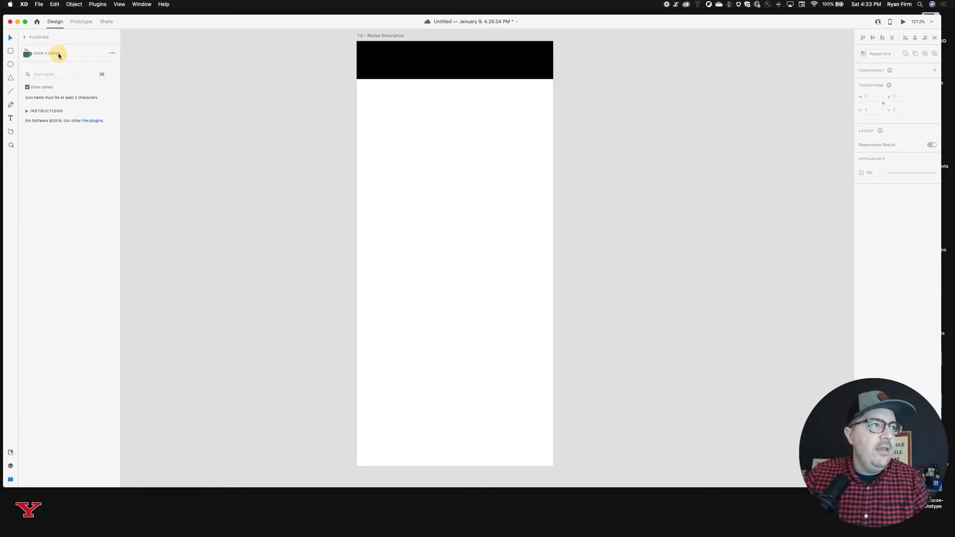
left_click(46, 73)
type("menu")
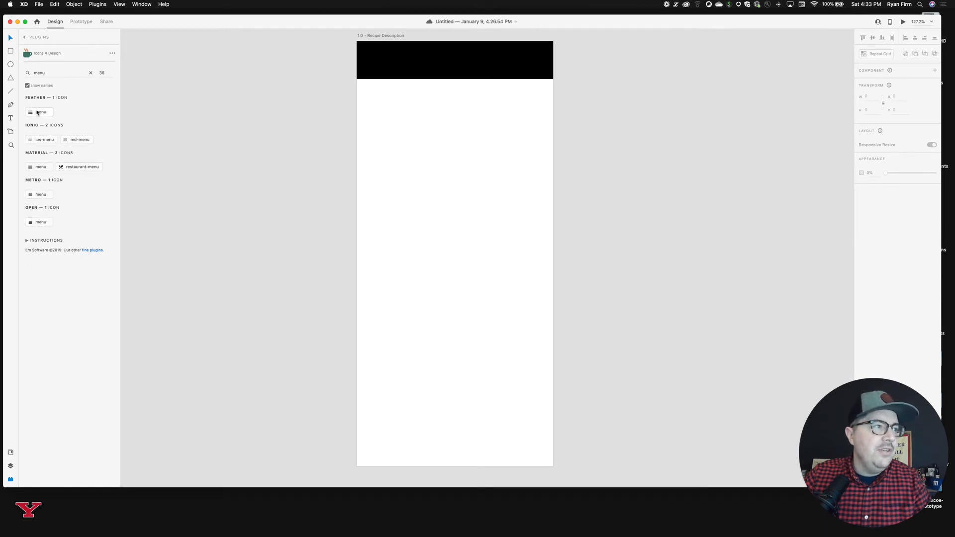
left_click_drag(36, 114, 377, 61)
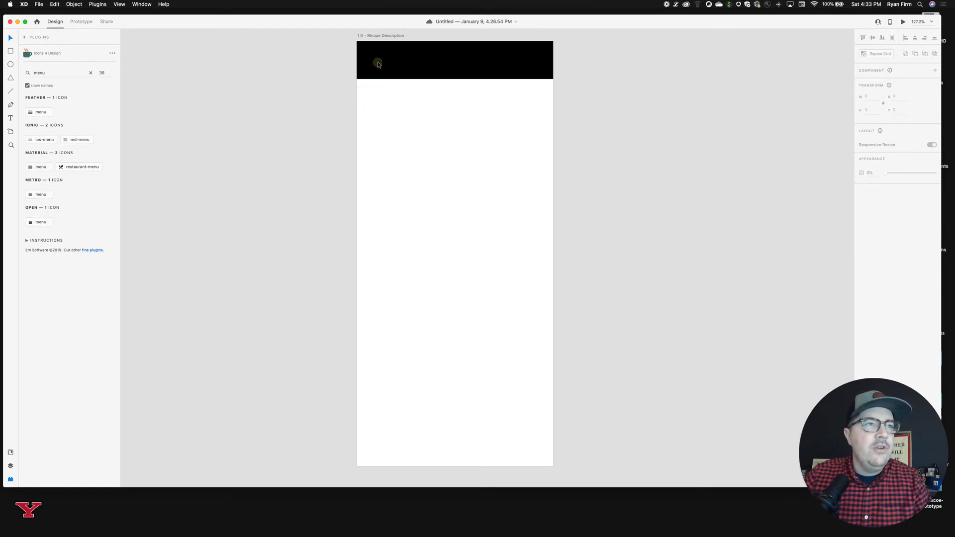
left_click(37, 111)
left_click_drag(371, 50, 406, 129)
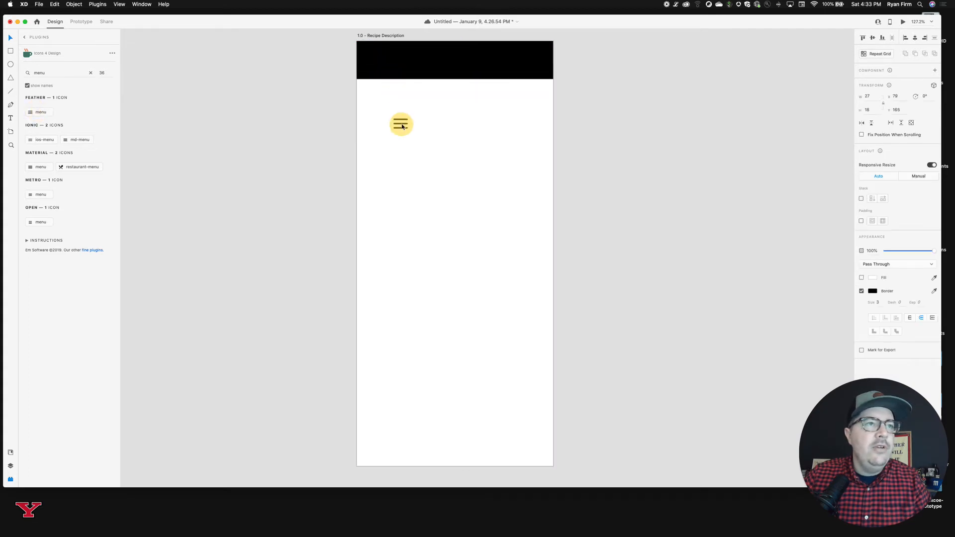
Set the menu icon's border color to white (#FFFFFF) and move the icon into the left end of the black header bar.
left_click(873, 292)
left_click_drag(798, 267, 771, 241)
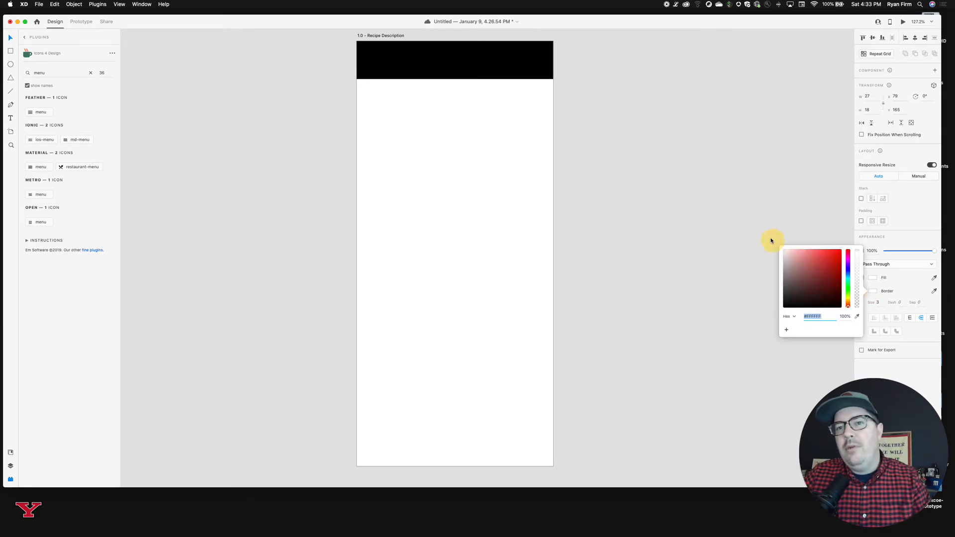
left_click(586, 138)
left_click_drag(480, 100, 353, 208)
left_click_drag(401, 125, 375, 61)
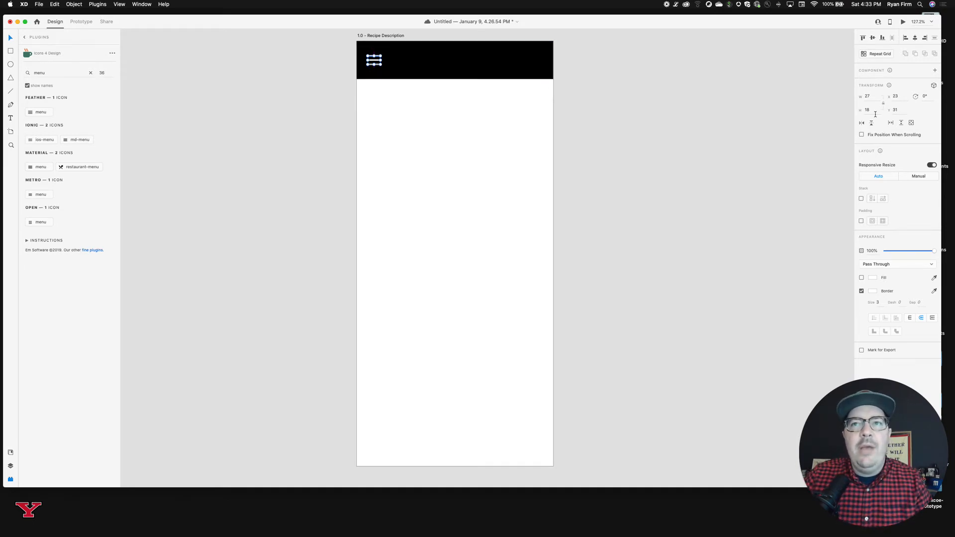
Set the menu icon's height to 16 and position it at X 24, Y 32 in the header bar.
left_click(872, 96)
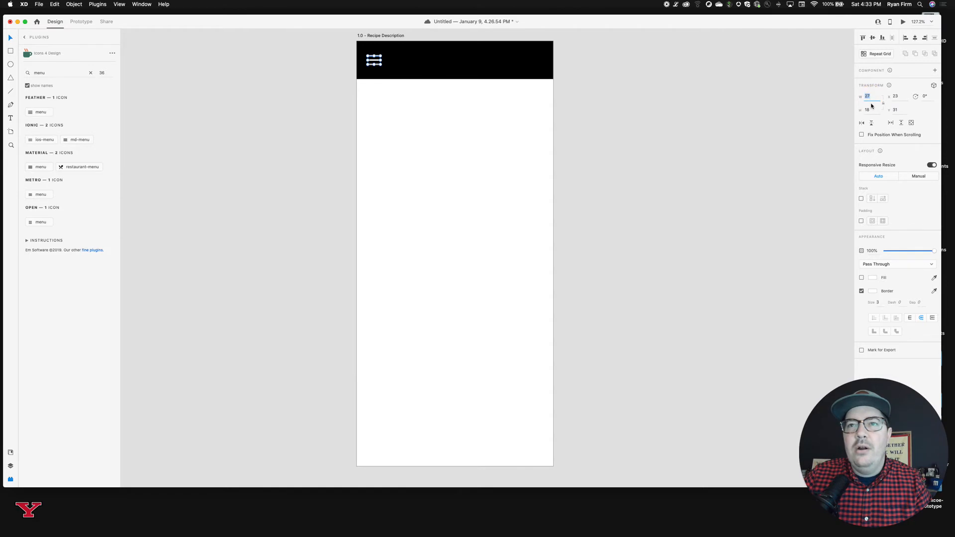
left_click(866, 109)
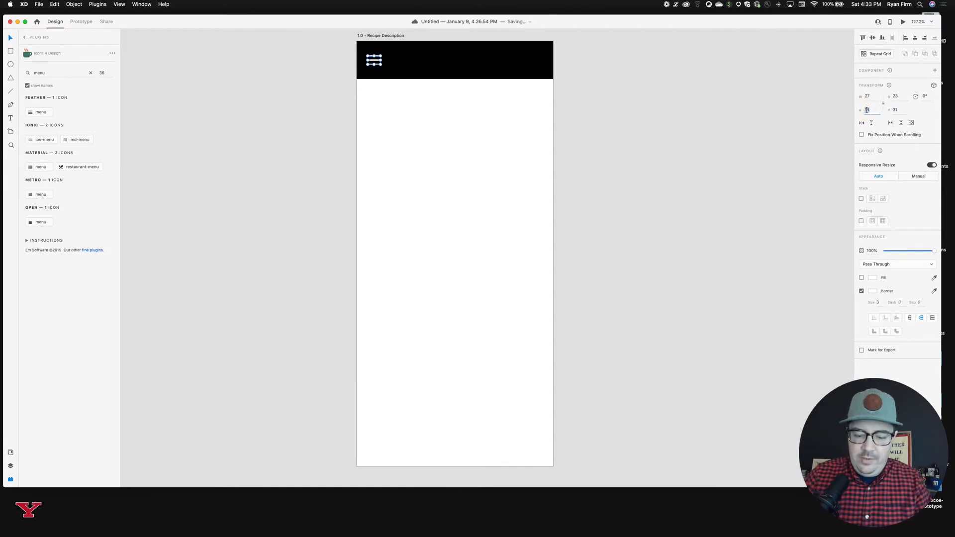
type("16")
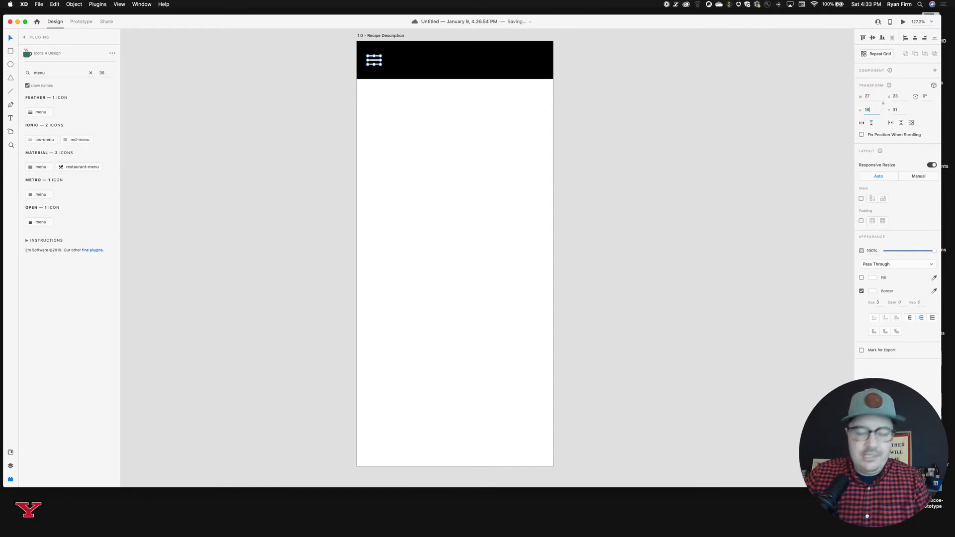
key("Return")
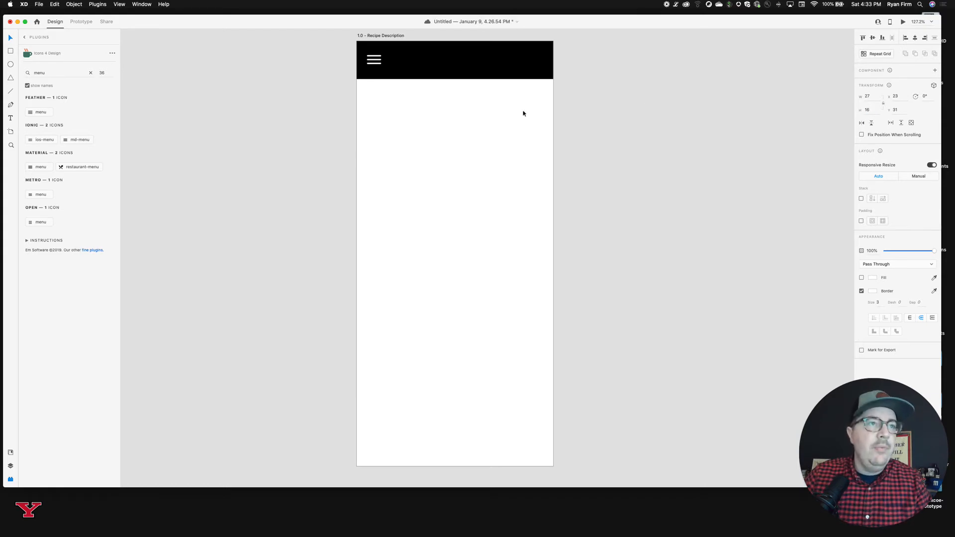
left_click(488, 114)
left_click(374, 60)
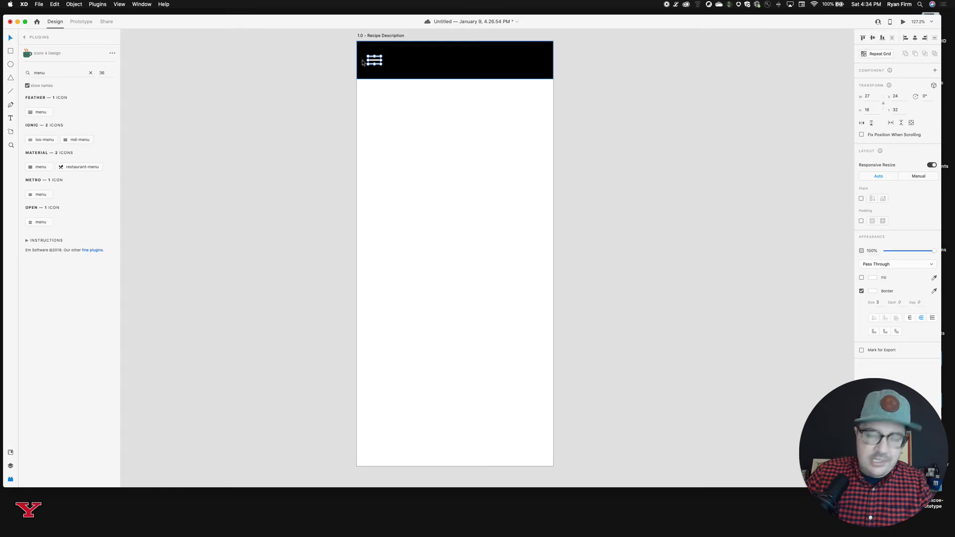
Check the header against the artboard's column layout grid by showing and hiding the grid several times, leaving it hidden.
key("super+shift+apostrophe")
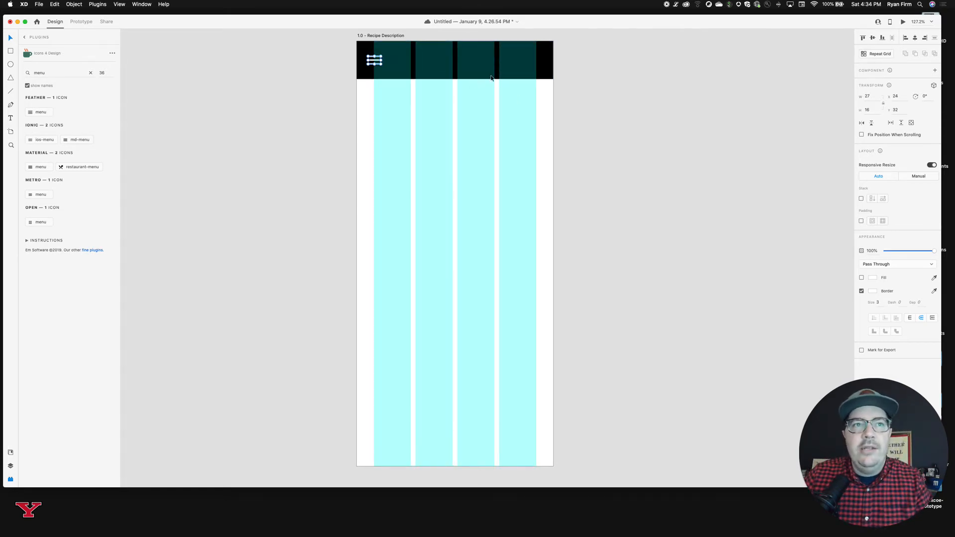
left_click(613, 87)
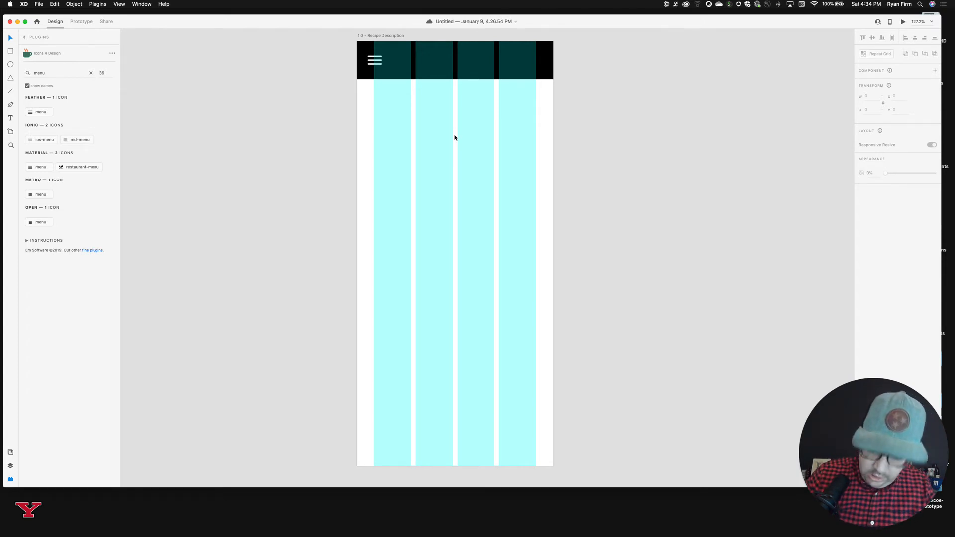
key("super+shift+apostrophe")
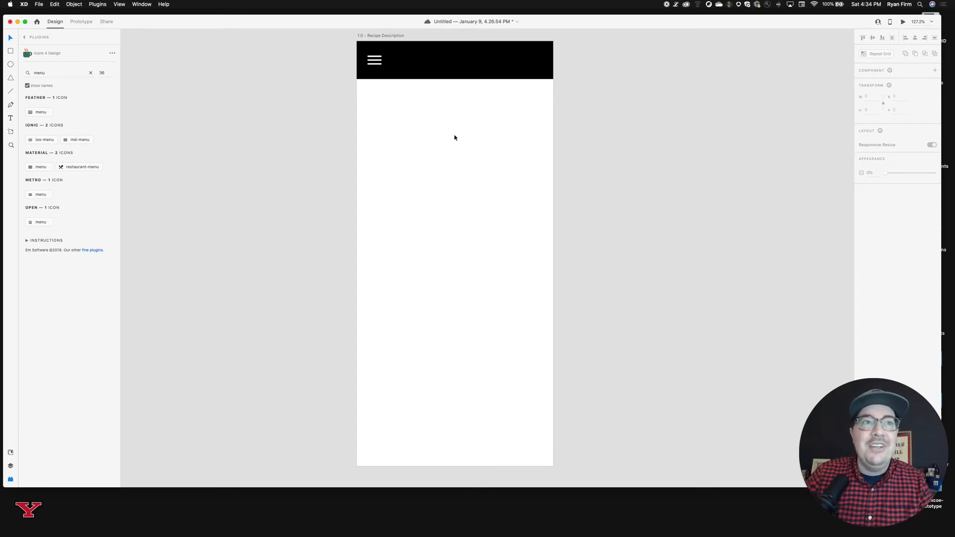
key("super+shift+apostrophe")
key("super+shift+apostrophe")
key("super+shift+apostrophe")
key("super+shift+apostrophe")
key("super+shift+apostrophe")
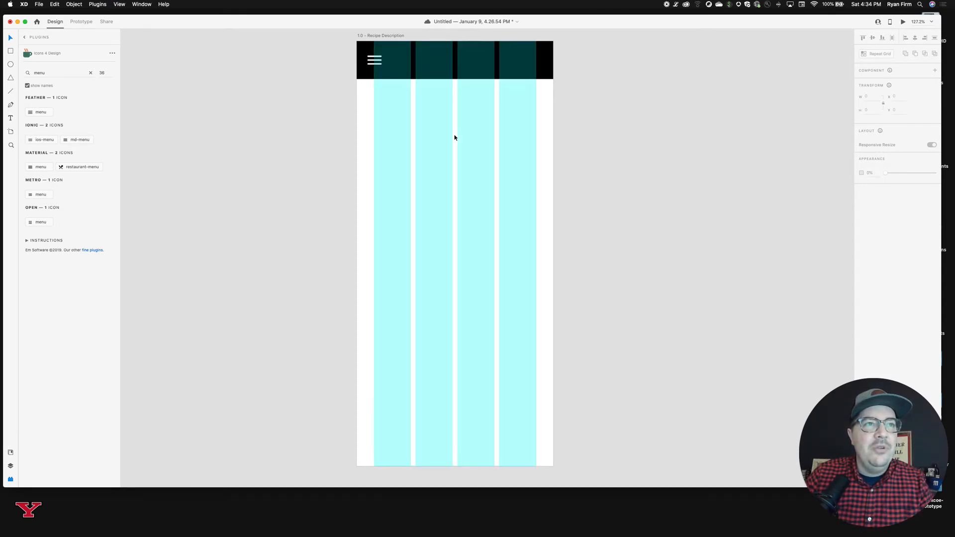
key("super+shift+apostrophe")
Add the text "Menu" in the header bar just to the right of the menu icon.
left_click(405, 107)
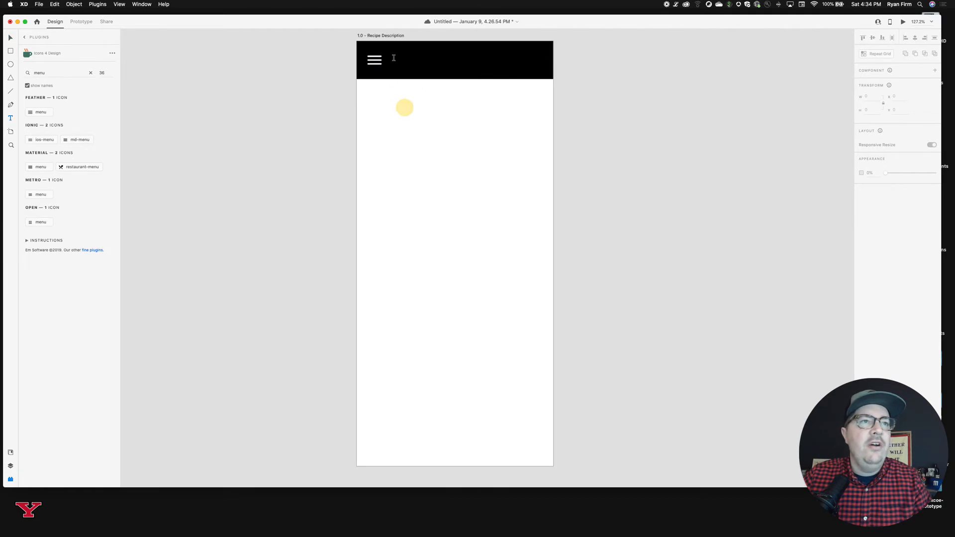
key("t")
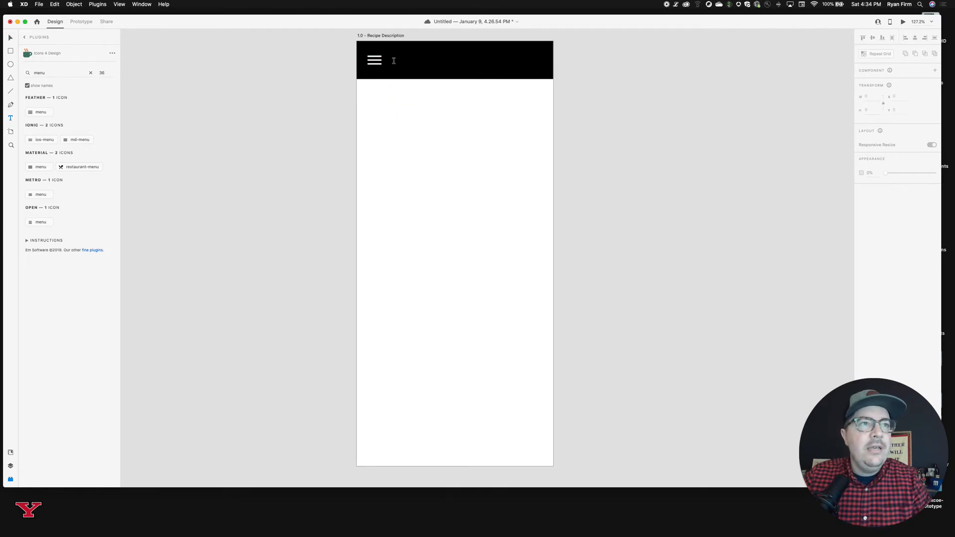
left_click(393, 61)
type("Men")
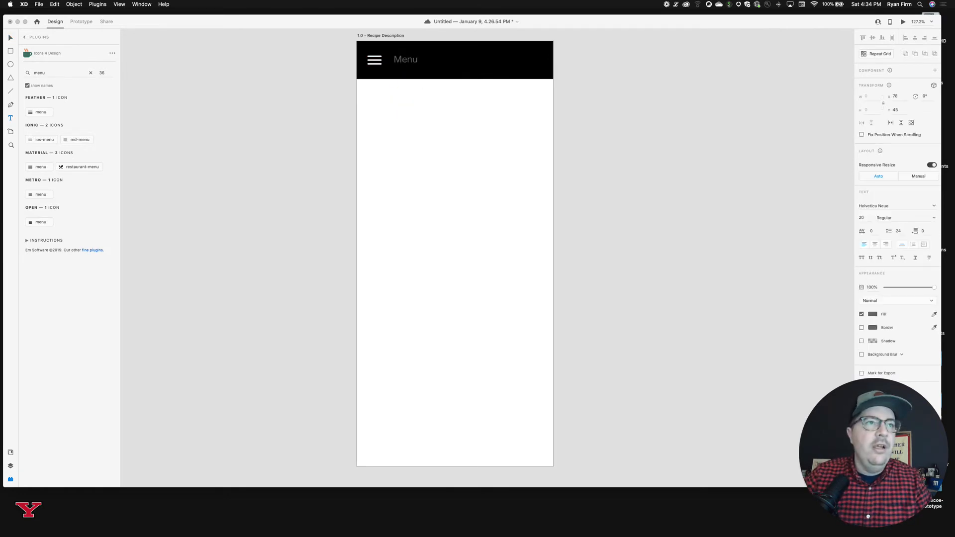
type("u")
Change the "Menu" text's font to Proxima Nova and its fill color to white.
key("super+a")
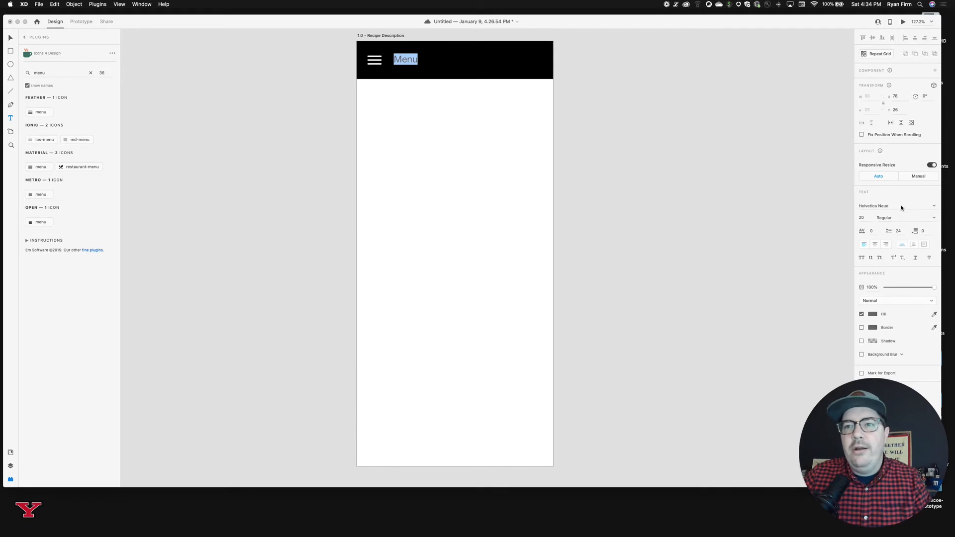
left_click(901, 207)
type("Proxima Nova")
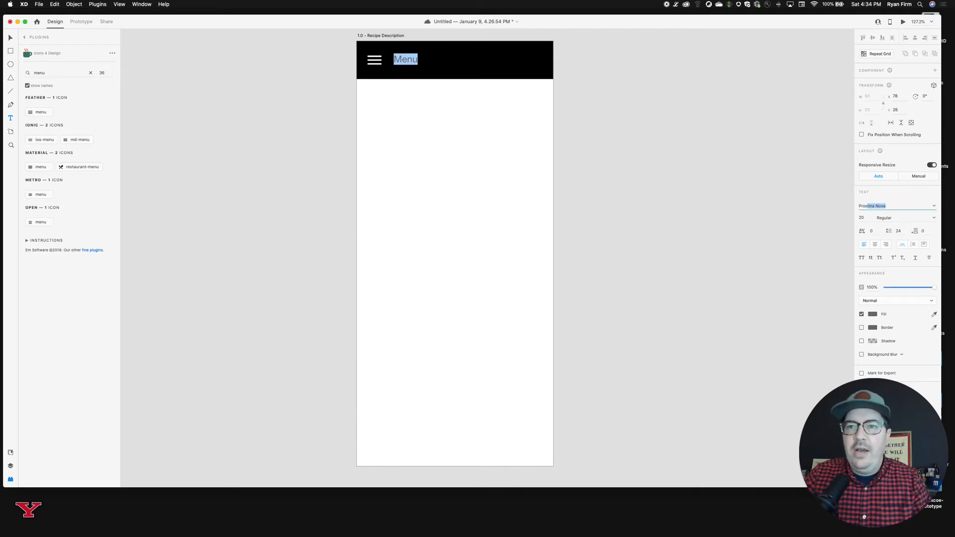
key("Return")
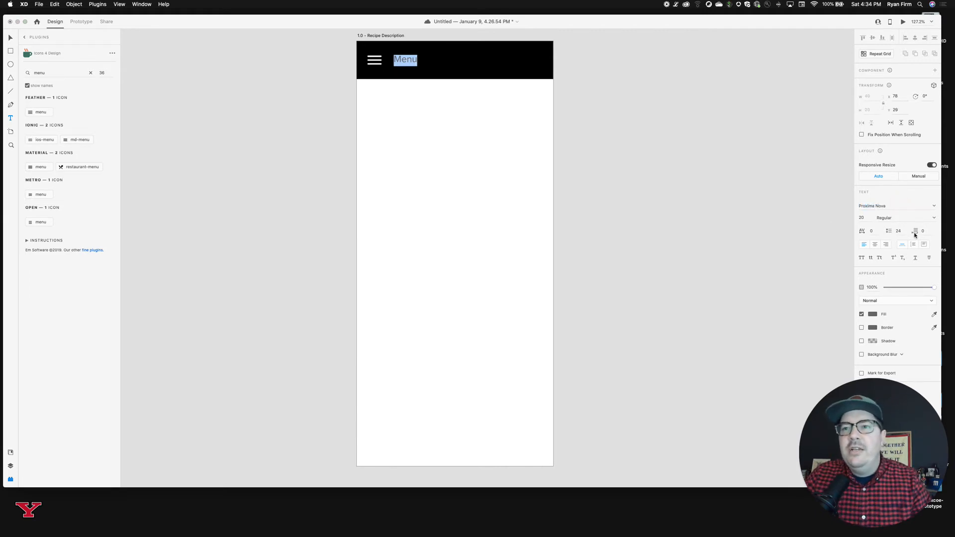
left_click(873, 314)
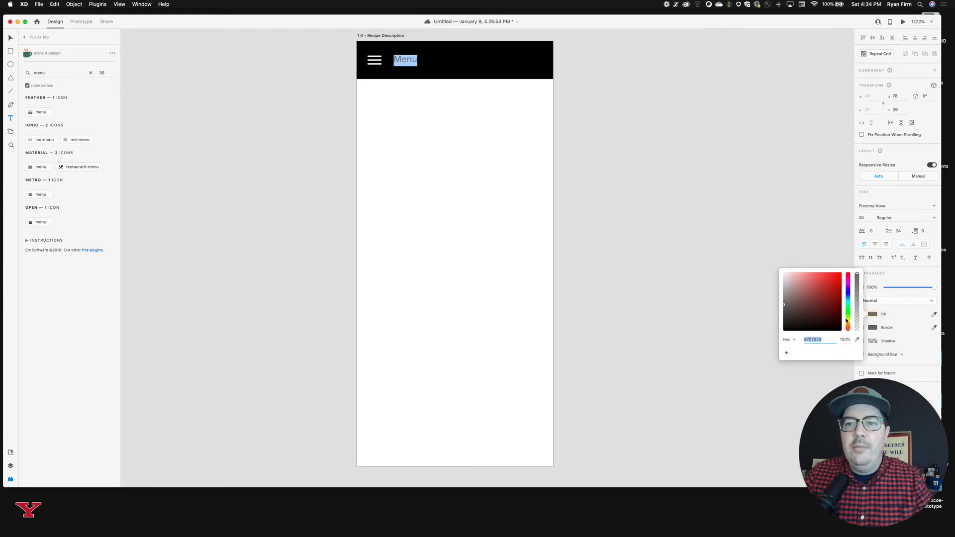
left_click_drag(816, 299, 773, 262)
left_click(792, 249)
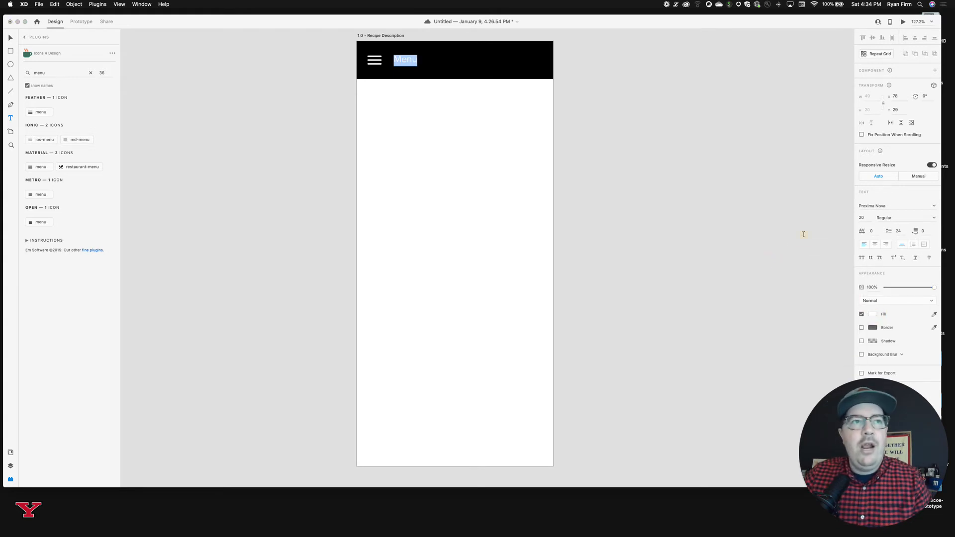
left_click(431, 101)
Move the "Menu" text closer to the menu icon, placing it at X 60, Y 30 in the header bar.
left_click(398, 62)
left_click(411, 60)
double_click(411, 60)
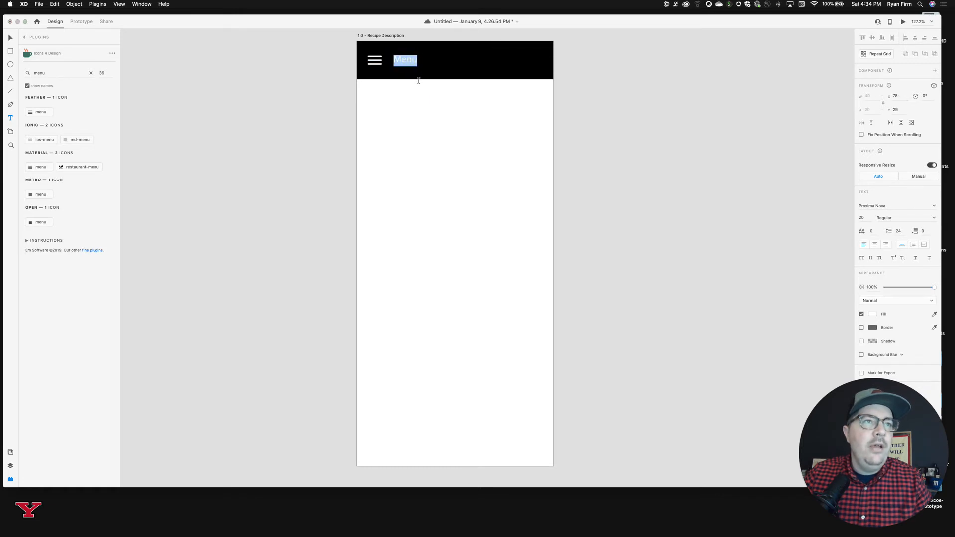
left_click(420, 98)
key("Escape")
left_click(403, 60)
left_click_drag(405, 60, 381, 62)
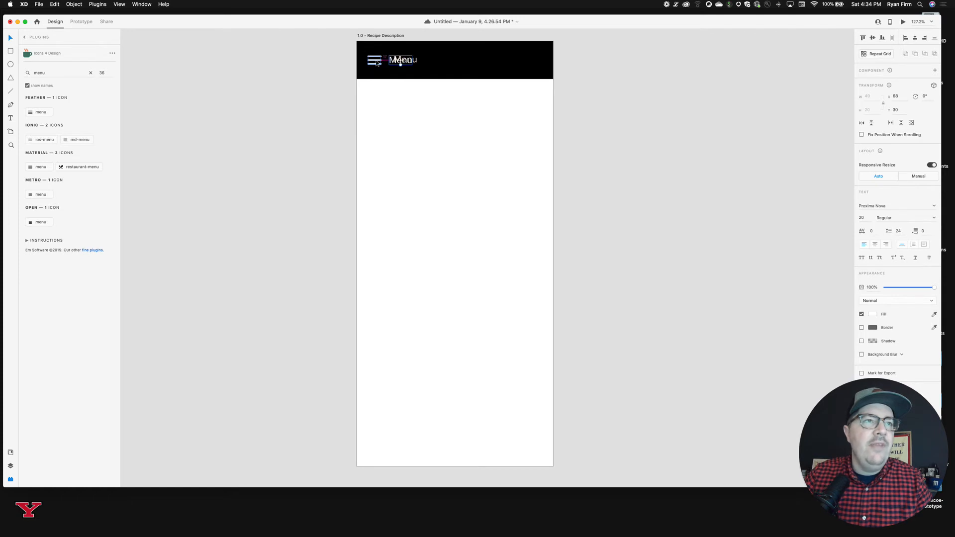
key("Left")
key("Left")
key("Left")
key("Left")
key("Left")
key("Left")
key("Left")
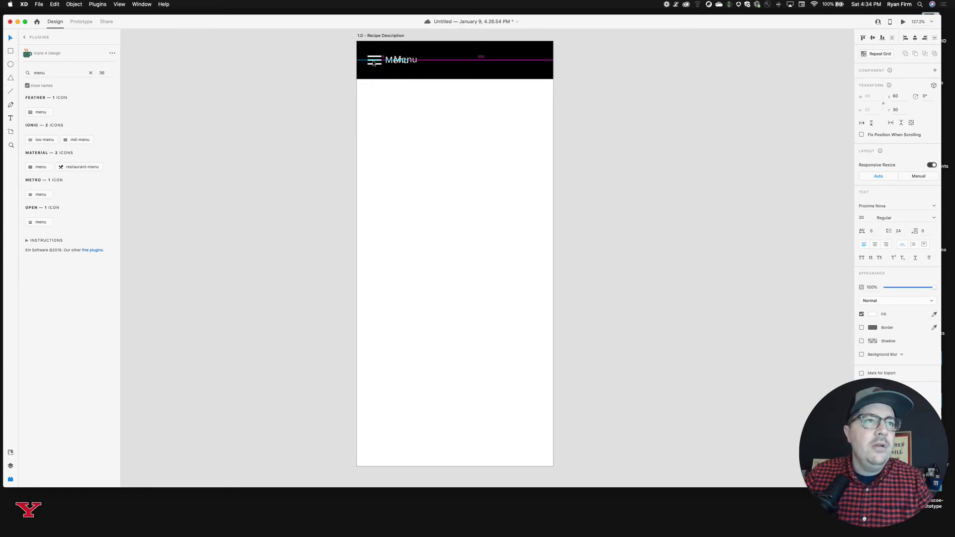
left_click(413, 59)
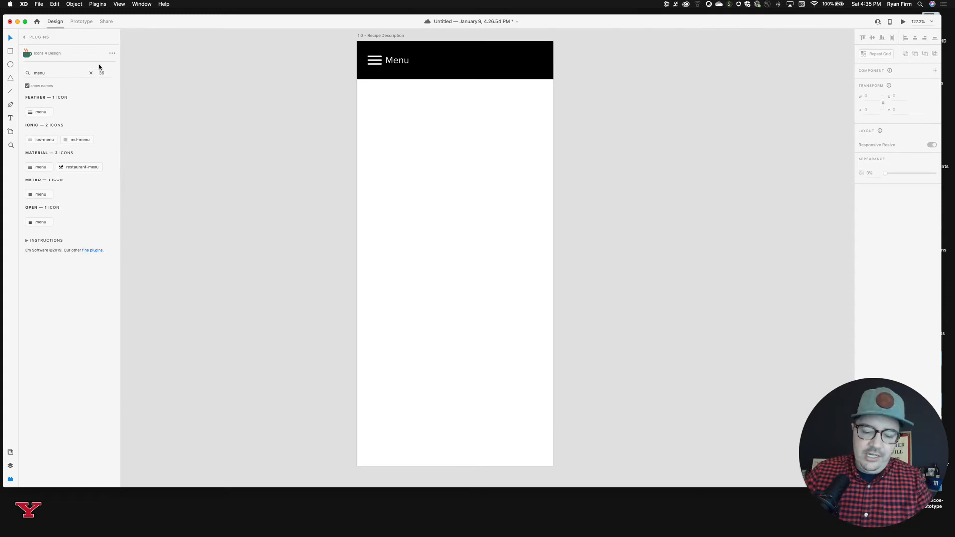
Draw a circle about 36 by 36 near the right end of the header bar, at about X 348, Y 22.
key("e")
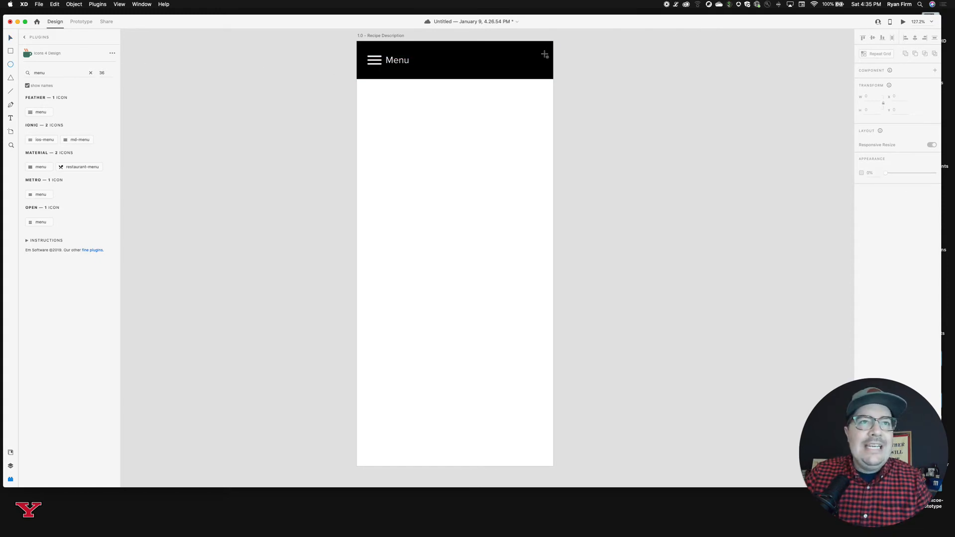
left_click_drag(374, 56, 532, 63)
key("v")
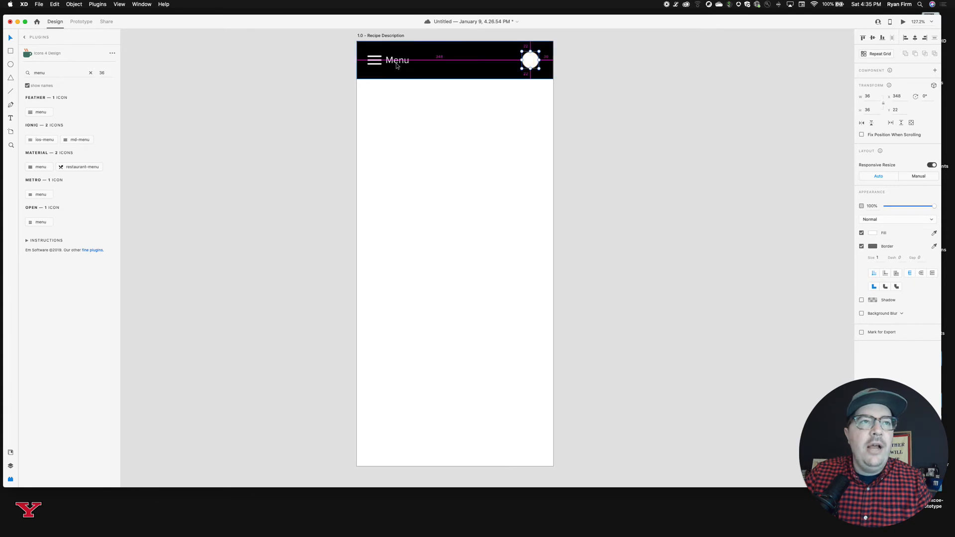
Shift the header circle right to X 354 so its outer margin matches the menu icon's 24 margin.
left_click(372, 63)
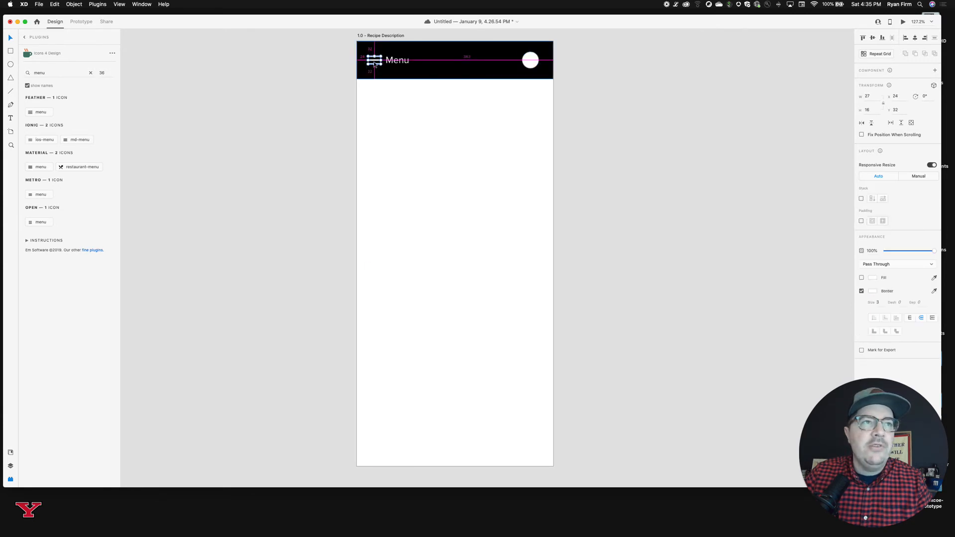
left_click(530, 60)
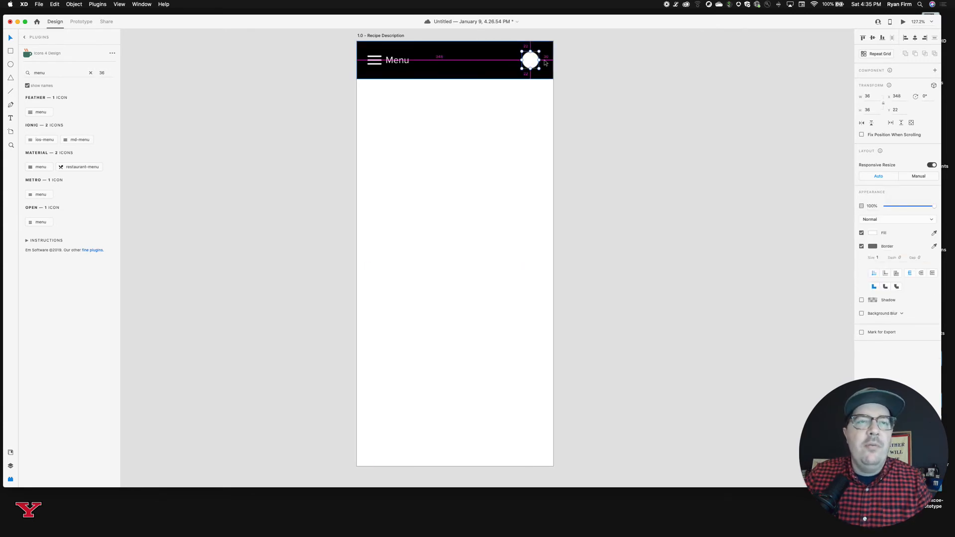
key("Right")
key("Right")
key("Right")
key("Right")
key("Right")
key("Right")
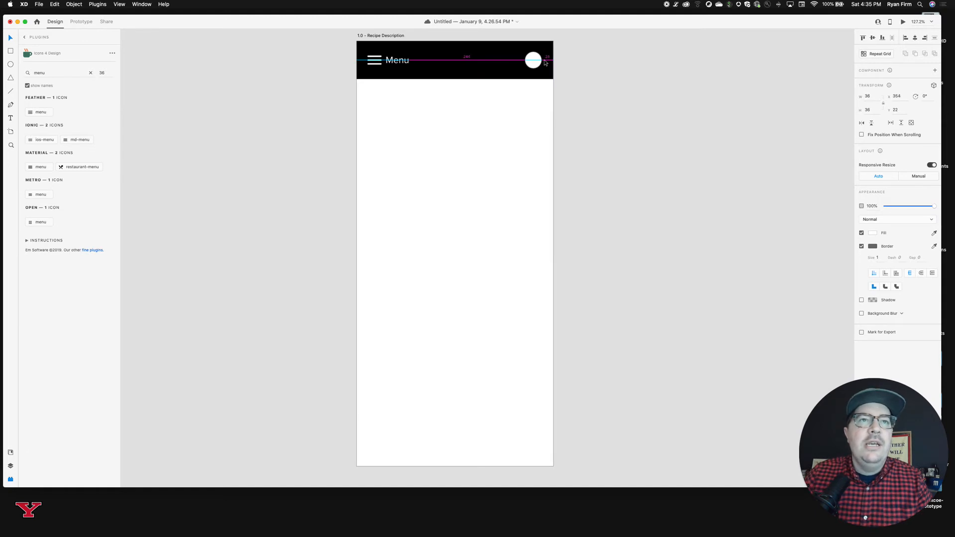
left_click(625, 64)
Remove the border from the header circle.
left_click(537, 63)
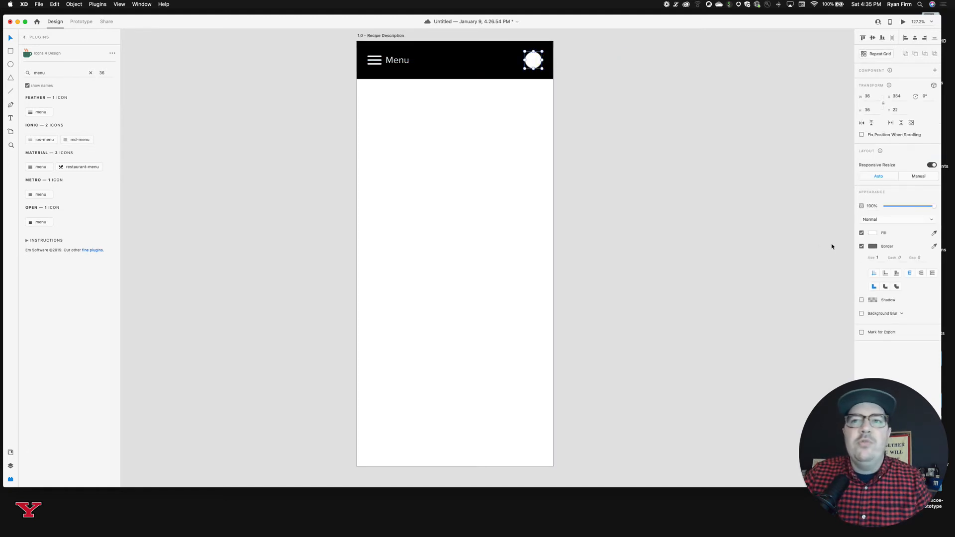
left_click(861, 247)
left_click(672, 102)
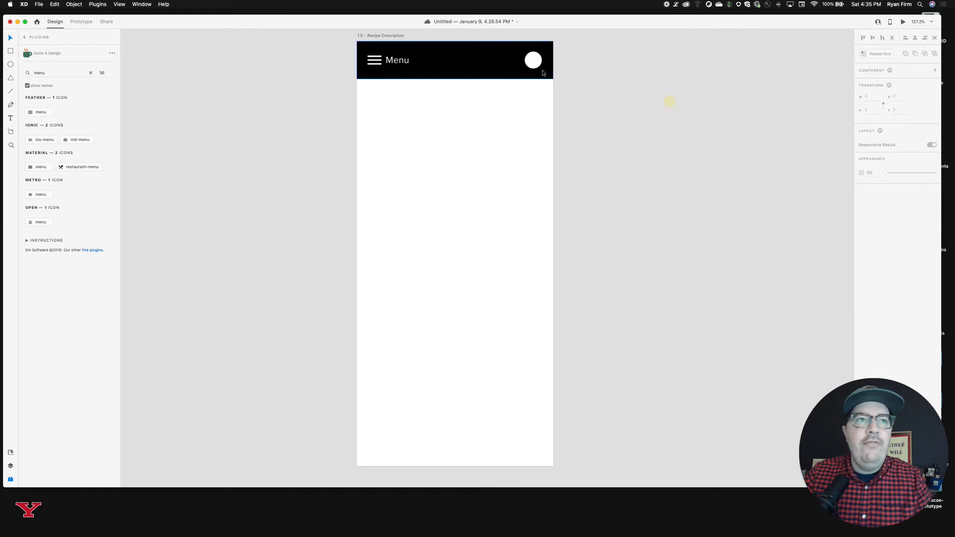
Open the UI Faces plugin's photo picker for the header circle, with Unsplash.com as the source.
left_click(534, 59)
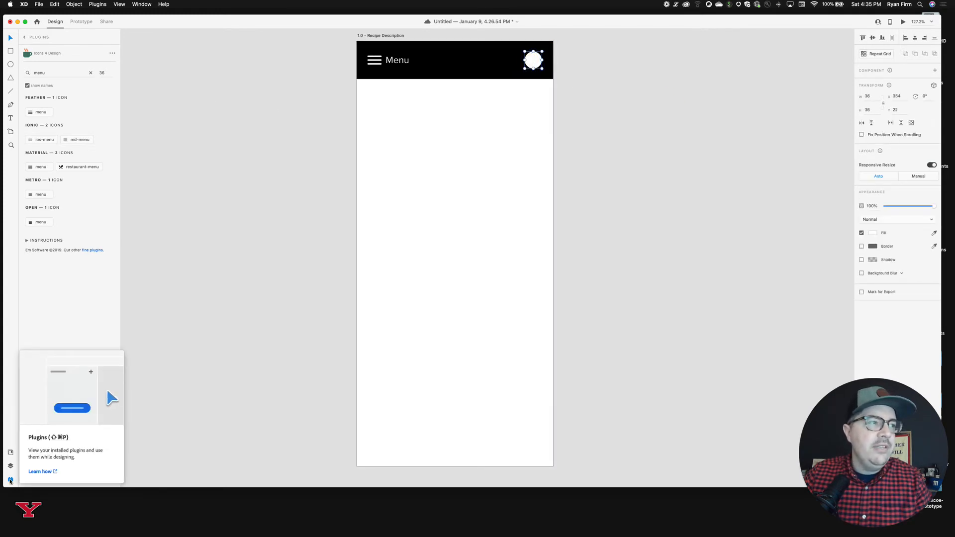
left_click(10, 481)
left_click(11, 480)
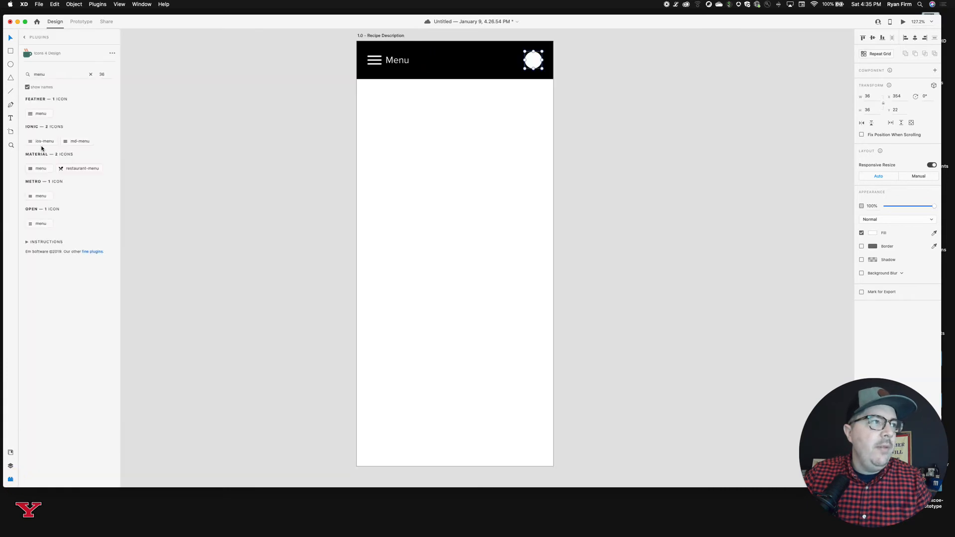
left_click(24, 37)
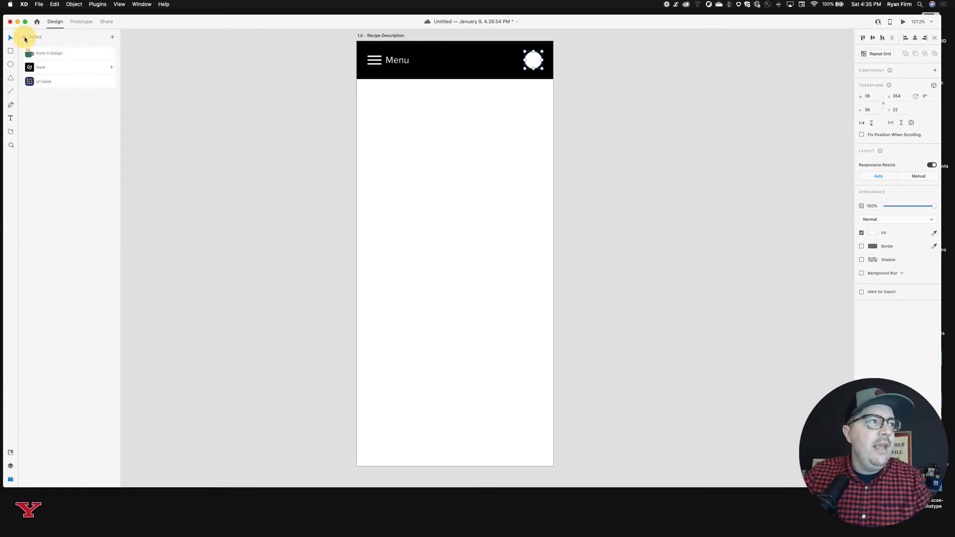
left_click(44, 83)
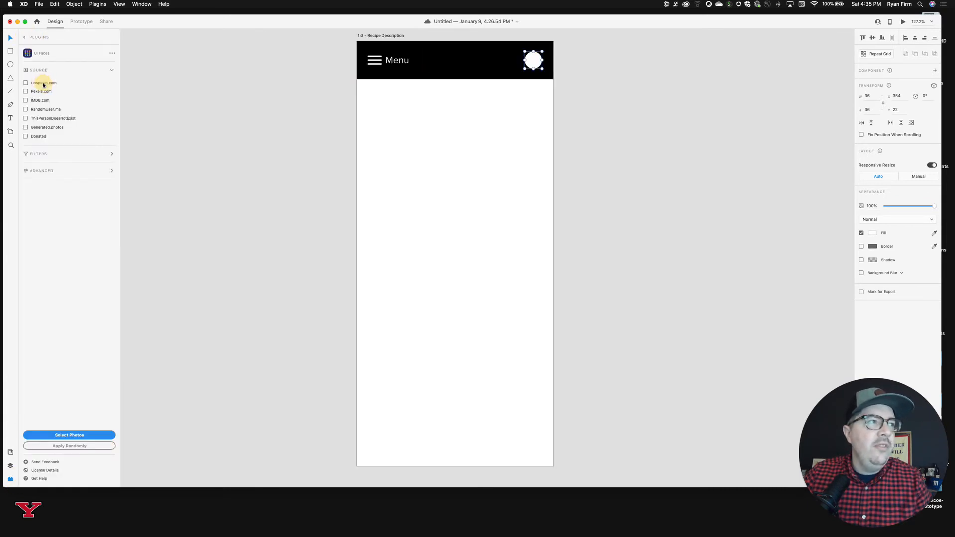
left_click(26, 83)
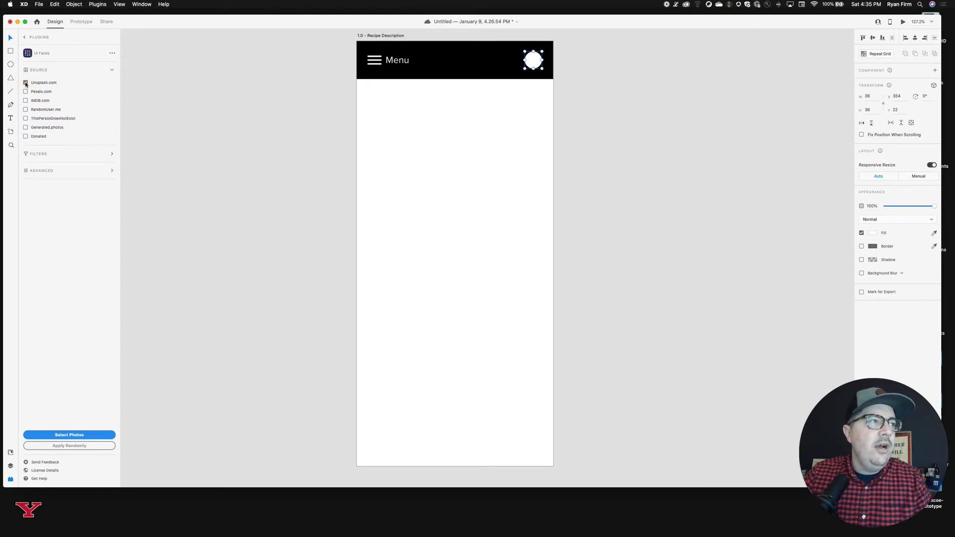
left_click(70, 435)
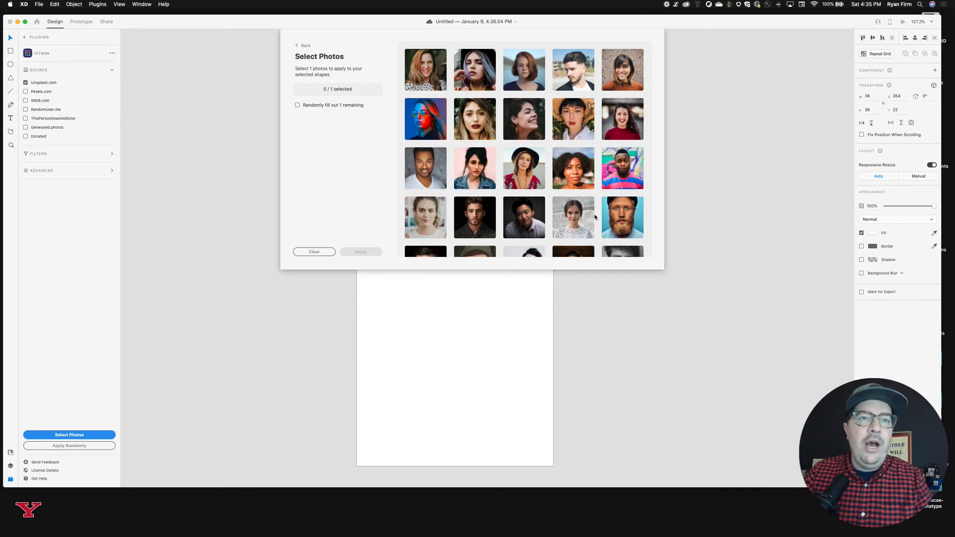
Fill the header circle with the bearded man's portrait on a blue background, then return to the plugin list.
scroll(599, 189, "down", 2)
scroll(598, 189, "down", 2)
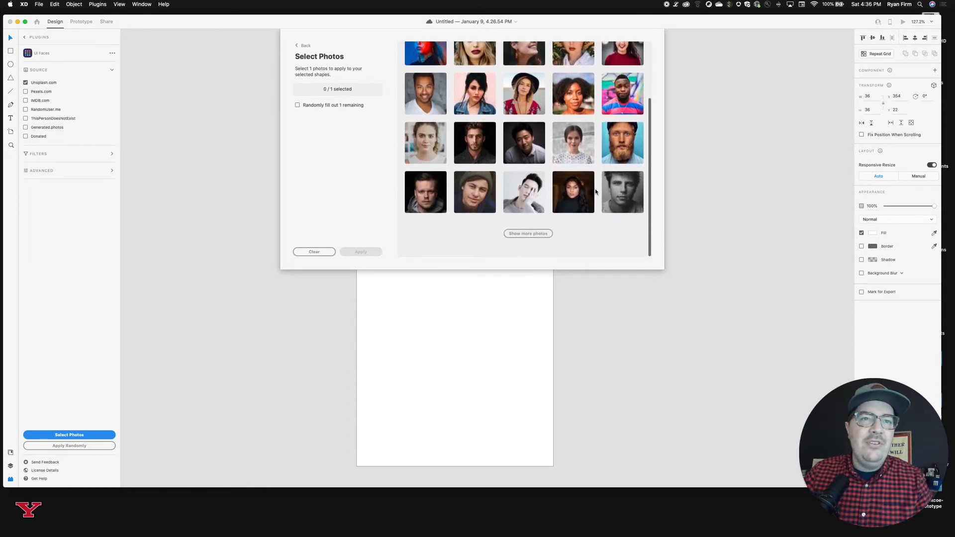
scroll(594, 189, "up", 4)
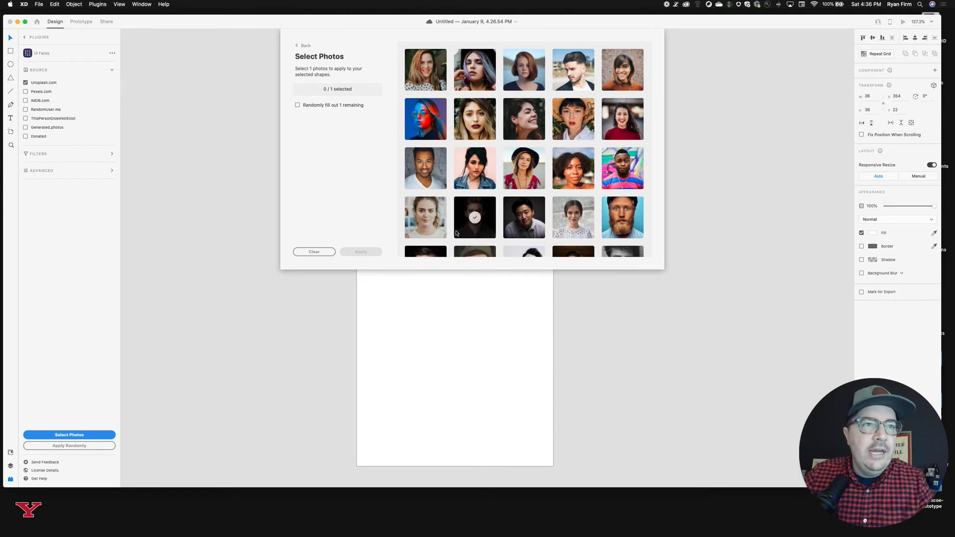
scroll(572, 164, "down", 1)
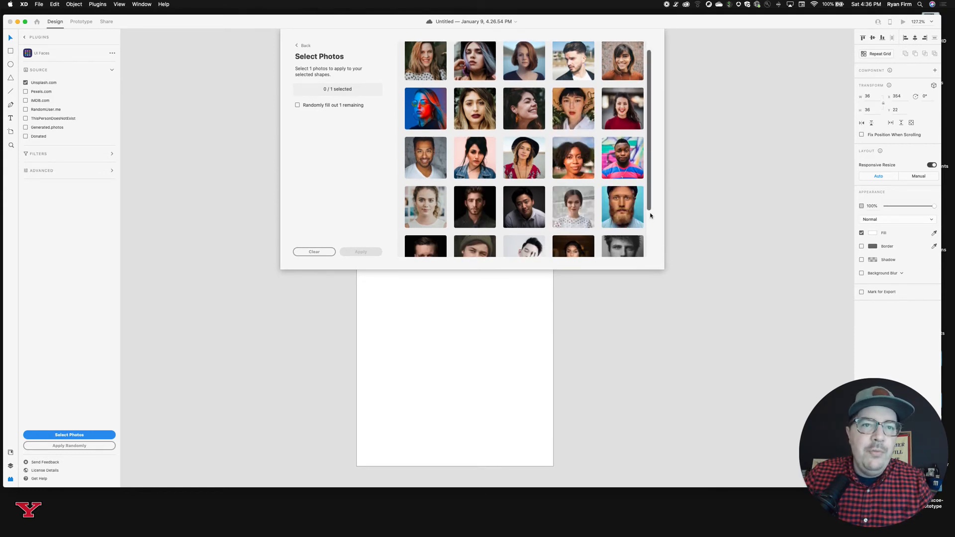
left_click(624, 209)
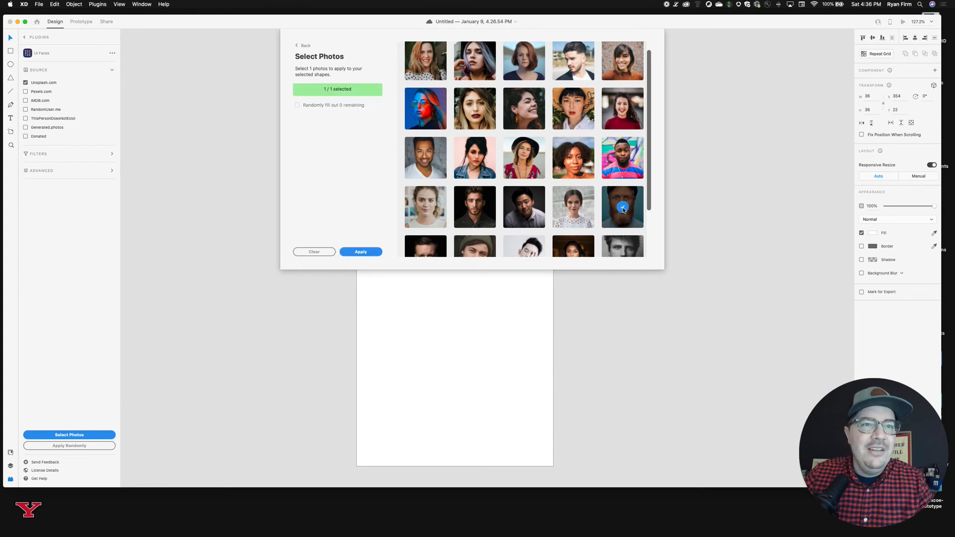
left_click(362, 252)
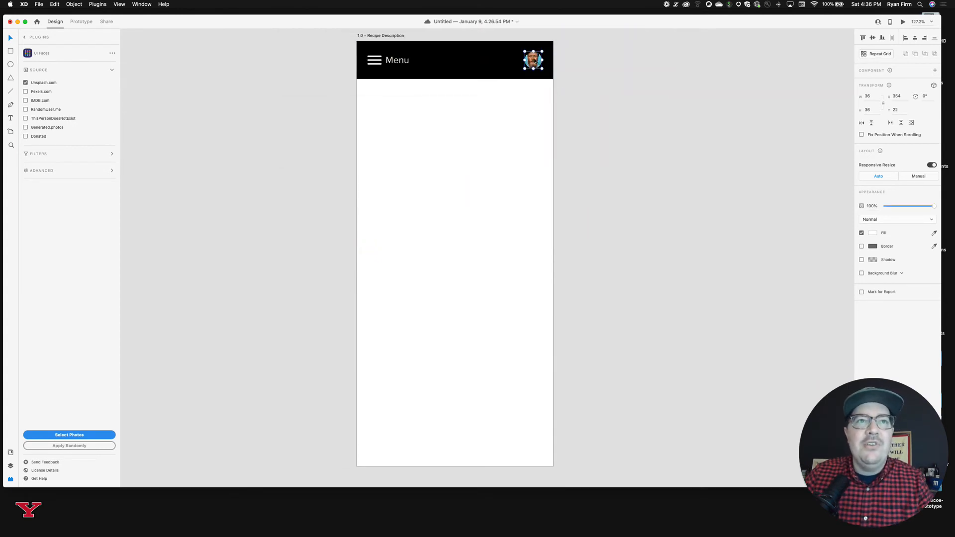
left_click(583, 67)
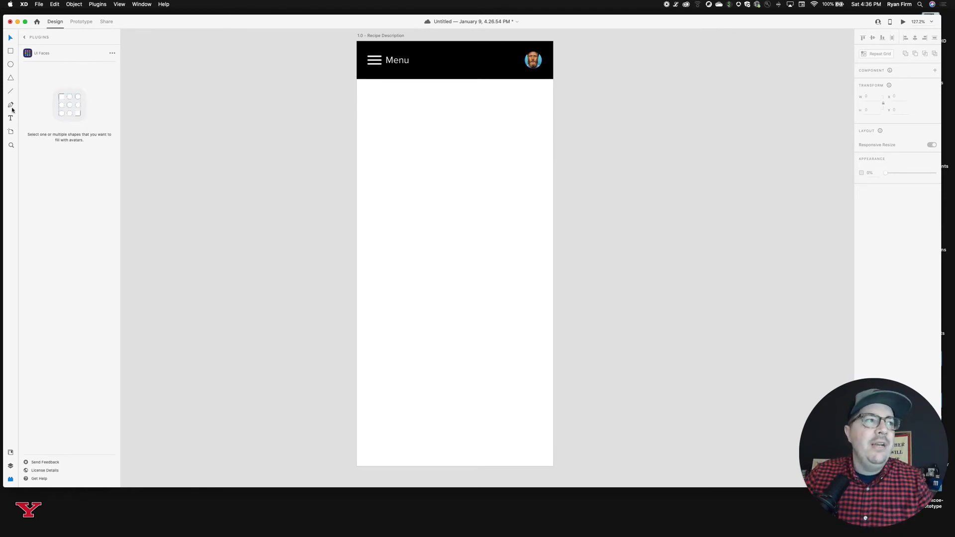
left_click(24, 37)
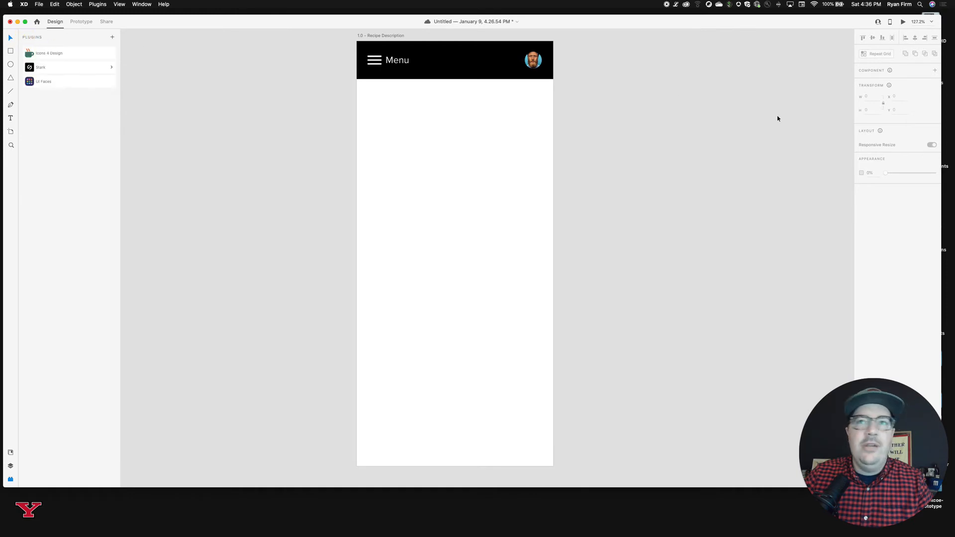
Import the egg image file onto the artboard below the header, at about X 232, Y 128.
key("super+Tab")
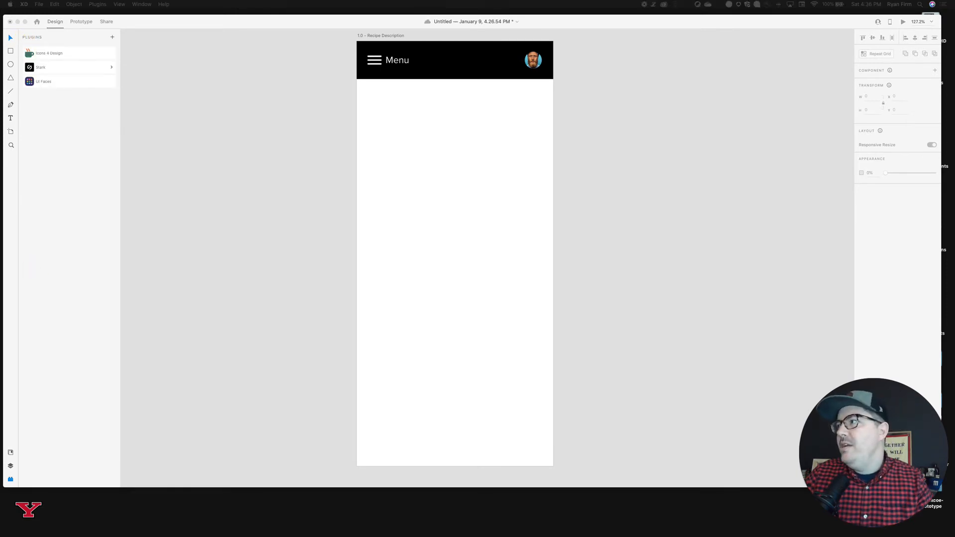
left_click_drag(411, 66, 467, 101)
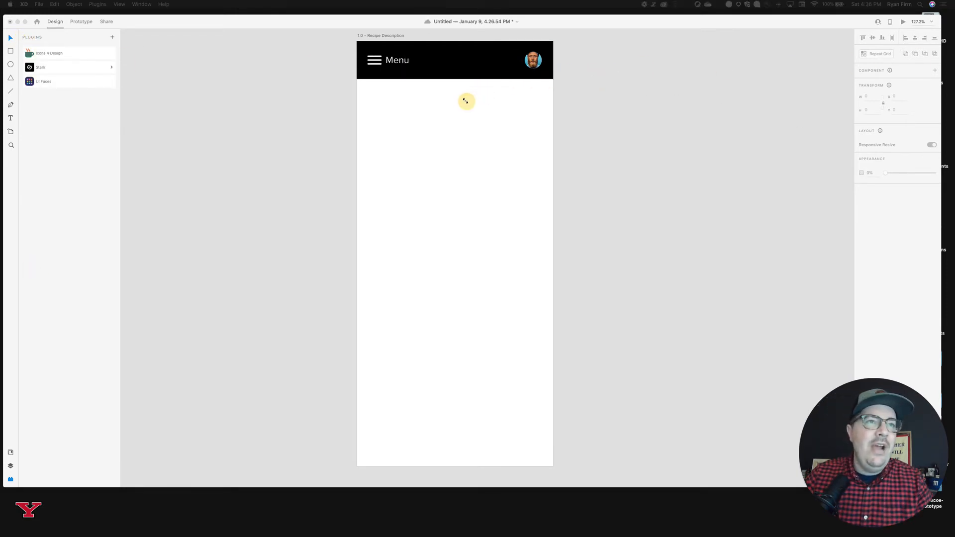
left_click(426, 90)
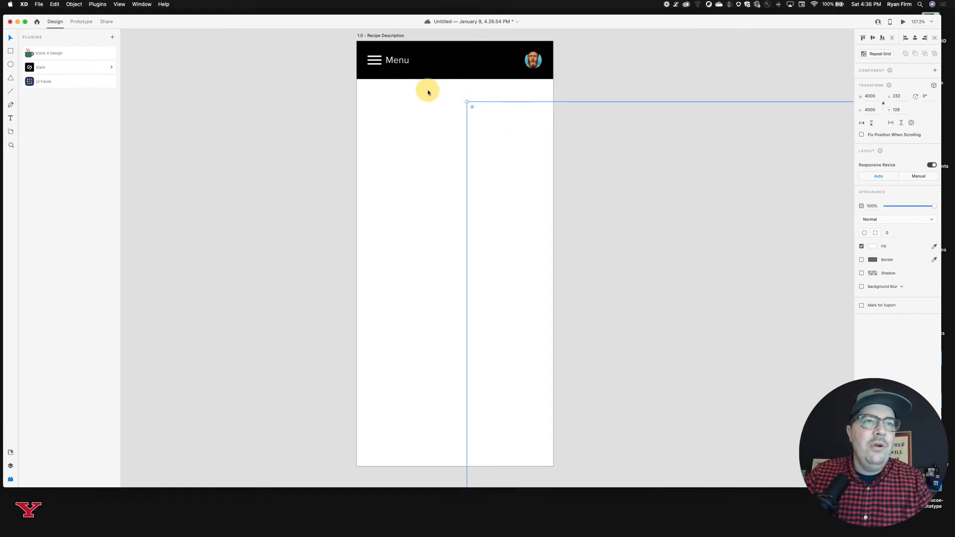
Scale the oversized egg image down to about 1837 by 1837 and move it off the artboard to about X 474, Y 383.
left_click_drag(467, 102, 778, 356)
left_click_drag(793, 421, 693, 336)
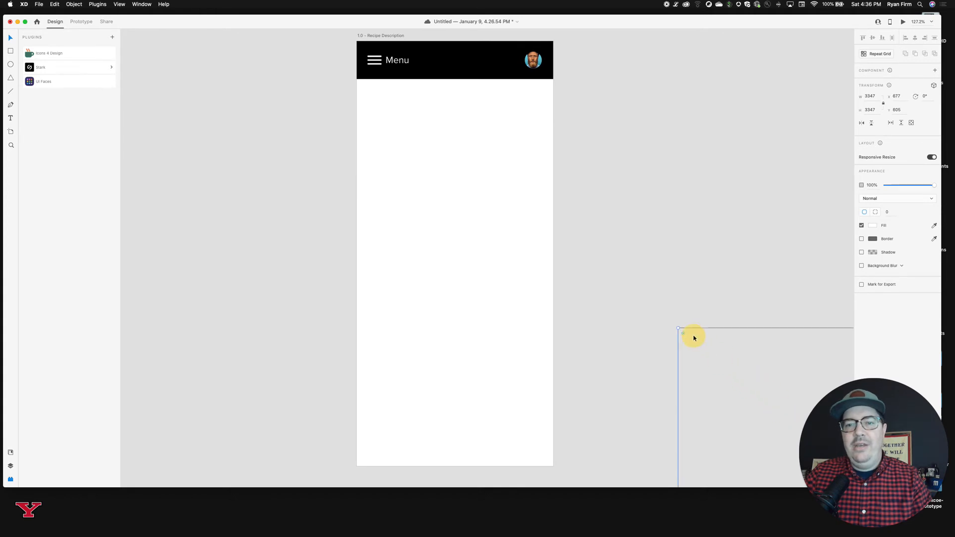
scroll(695, 335, "down", 10)
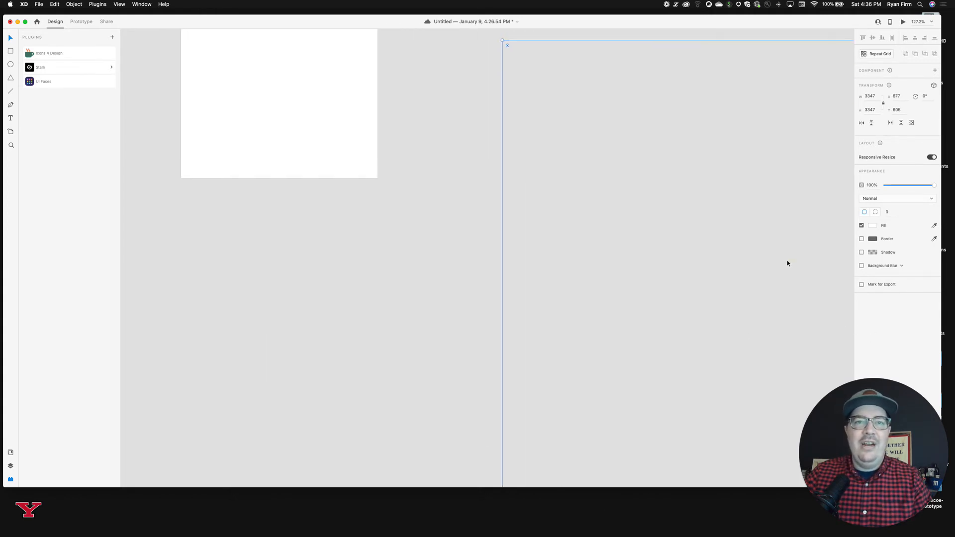
left_click_drag(788, 263, 526, 121)
scroll(552, 136, "up", 10)
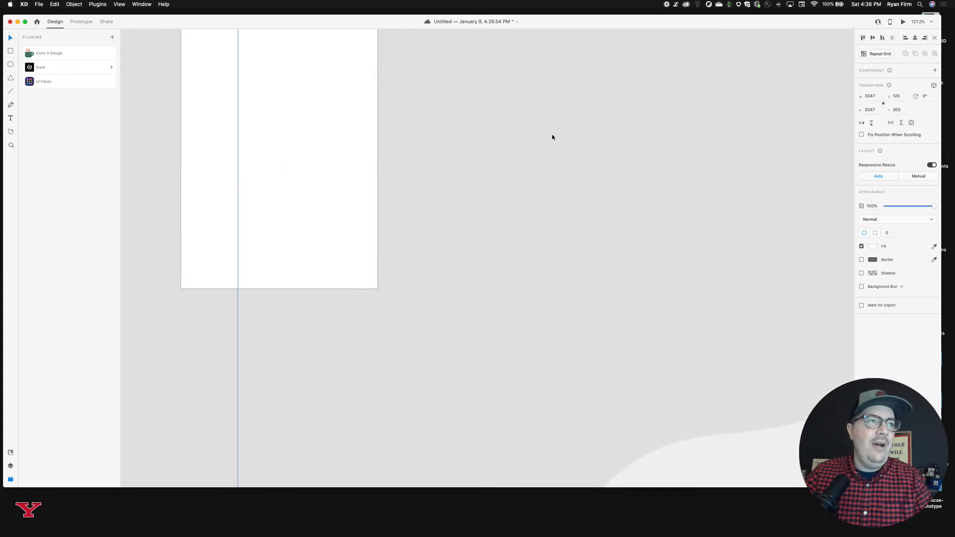
left_click_drag(237, 127, 596, 422)
scroll(597, 421, "down", 5)
scroll(647, 398, "down", 3)
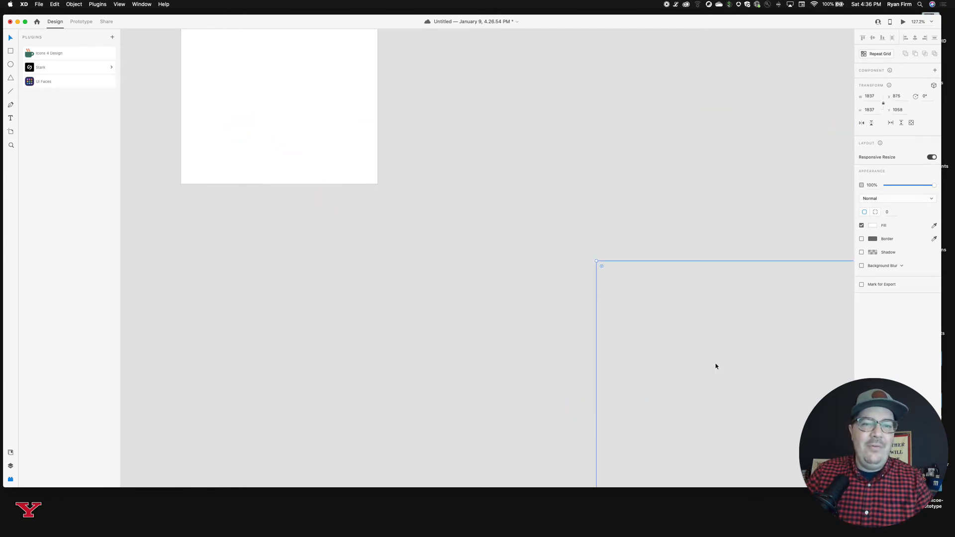
left_click_drag(726, 367, 512, 71)
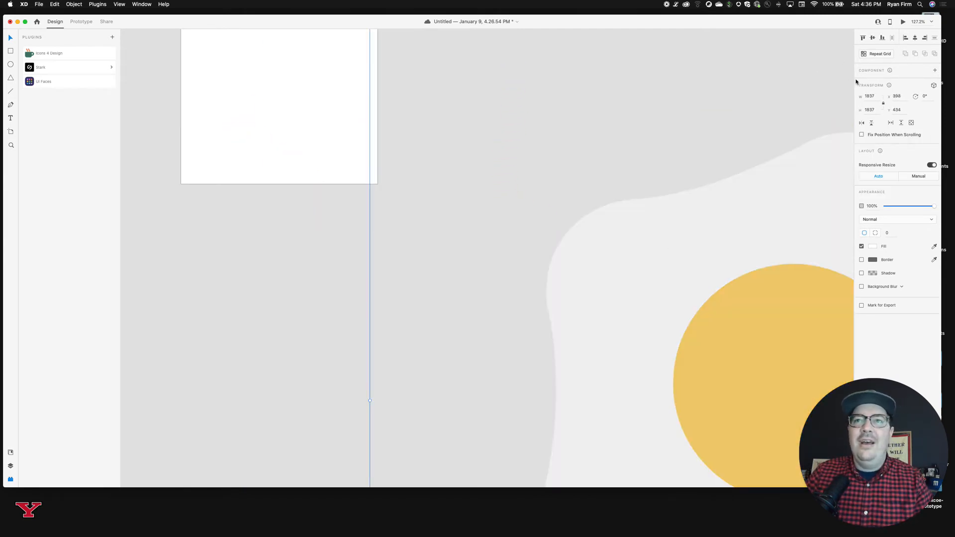
left_click_drag(676, 224, 710, 188)
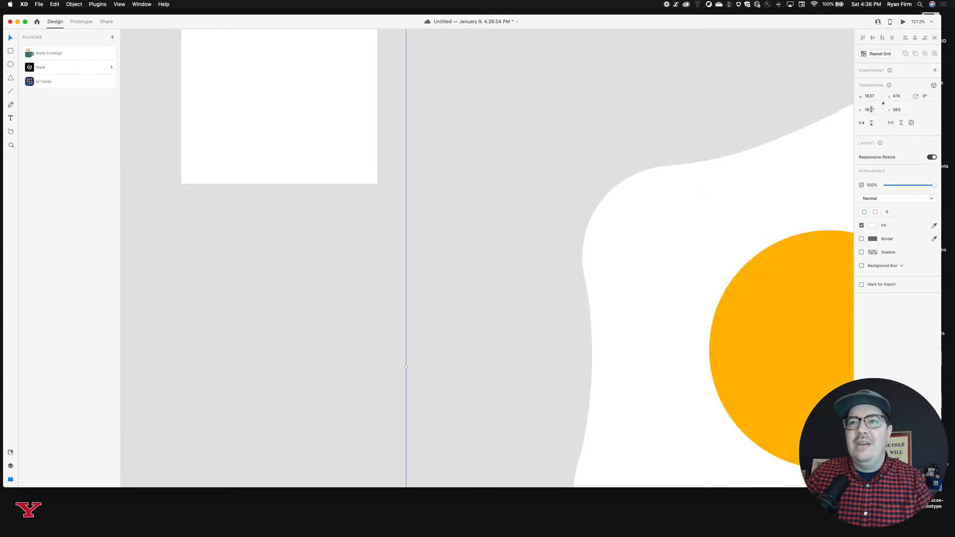
Set the egg image's width to 40 with its proportions locked.
left_click(872, 99)
type("40")
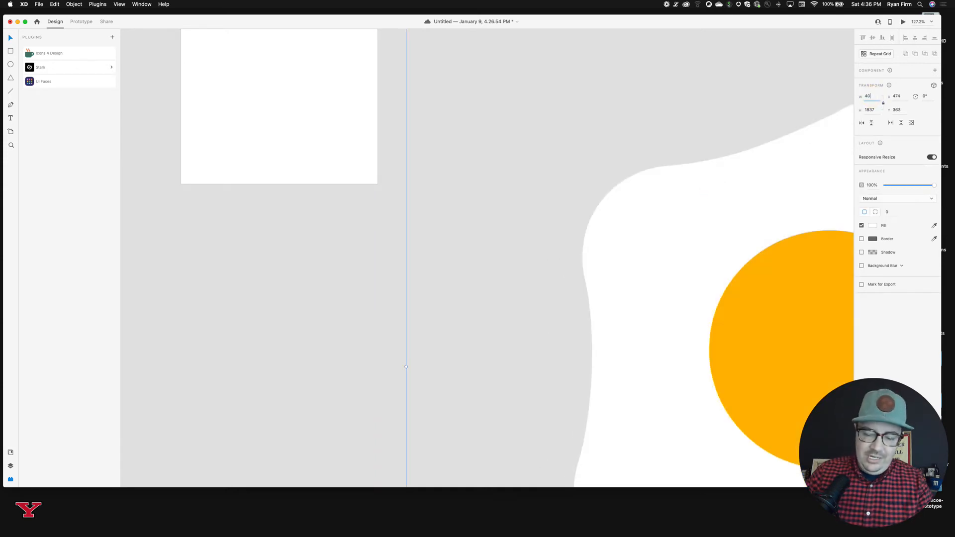
key("Return")
scroll(711, 209, "up", 2)
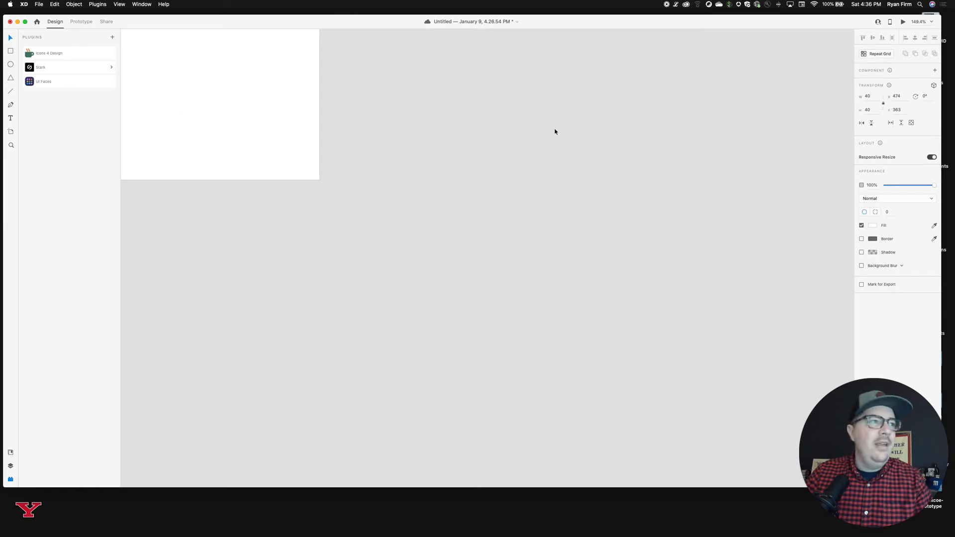
Move the egg image into the centre of the black header bar, at about X 187, Y 24.
scroll(556, 131, "down", 3)
scroll(556, 130, "down", 5)
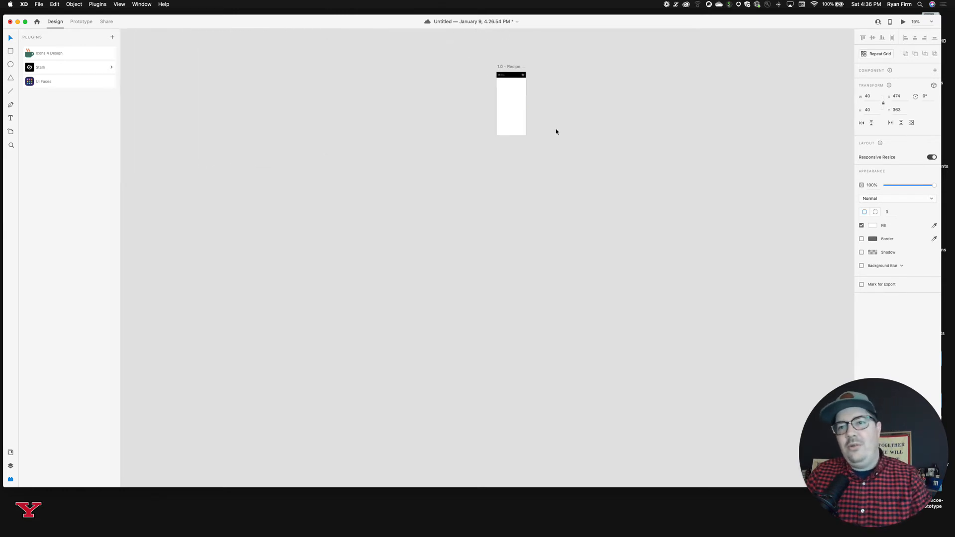
scroll(555, 131, "right", 4)
scroll(555, 131, "right", 4)
scroll(556, 131, "down", 1)
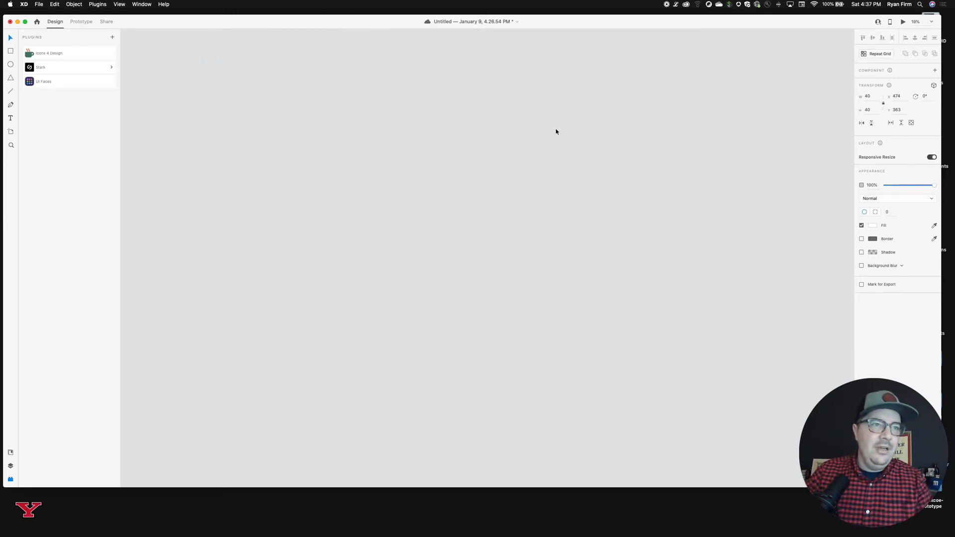
scroll(555, 131, "up", 2)
scroll(556, 131, "left", 2)
scroll(426, 135, "up", 10)
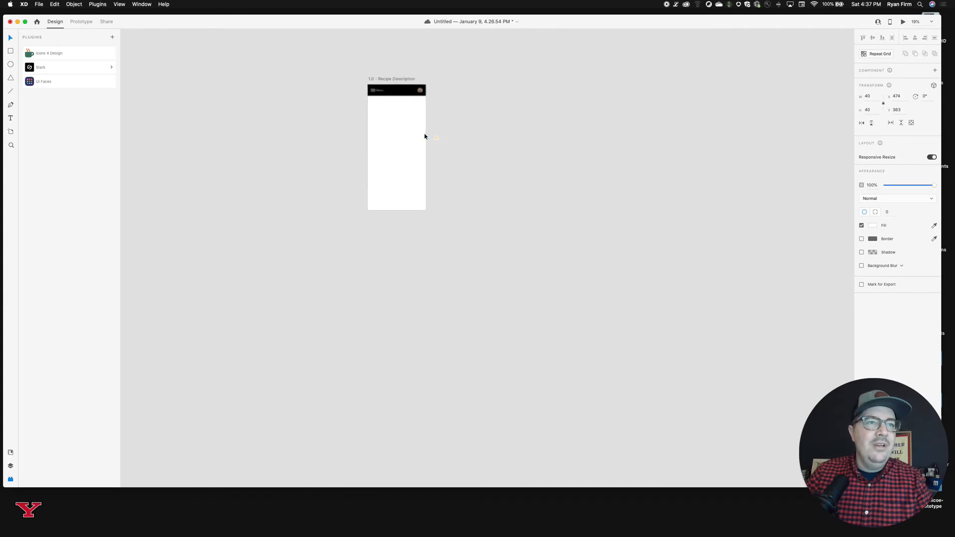
scroll(426, 136, "up", 2)
scroll(425, 136, "left", 3)
scroll(426, 136, "up", 4)
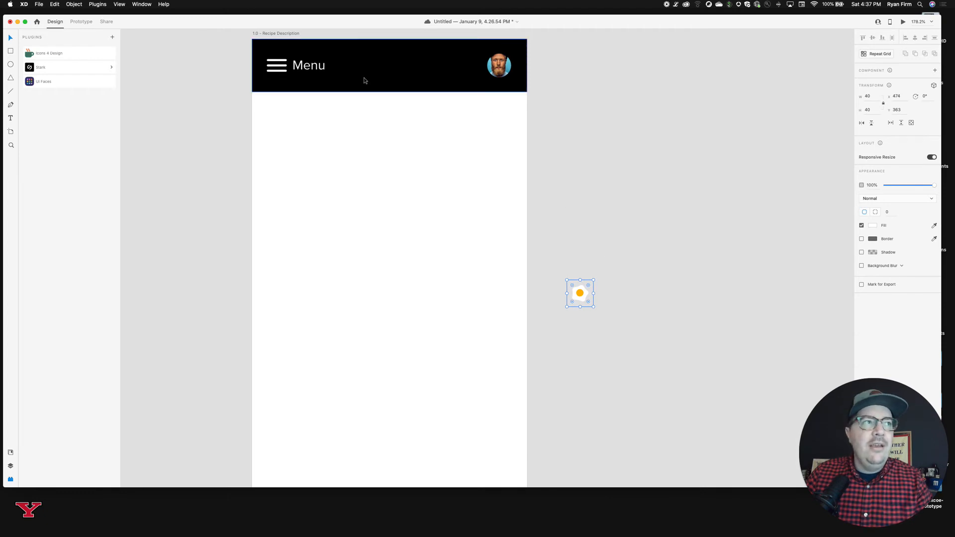
left_click_drag(587, 298, 395, 71)
scroll(398, 63, "up", 4)
scroll(398, 63, "left", 3)
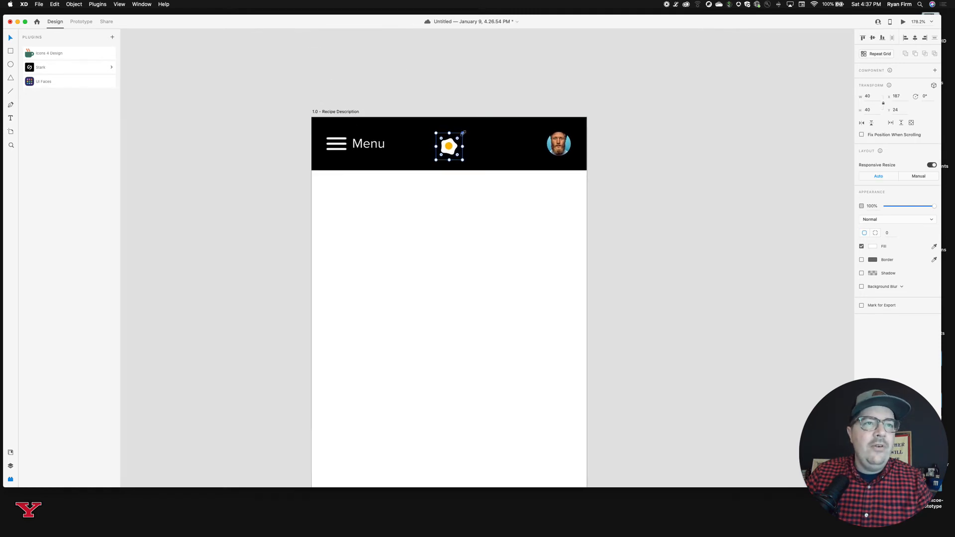
Enlarge the egg logo around its centre to 72 by 72 and shrink it slightly to fit within the header bar.
mouse_move(462, 132)
left_mouse_down()
mouse_move(479, 121)
mouse_move(459, 139)
left_mouse_up()
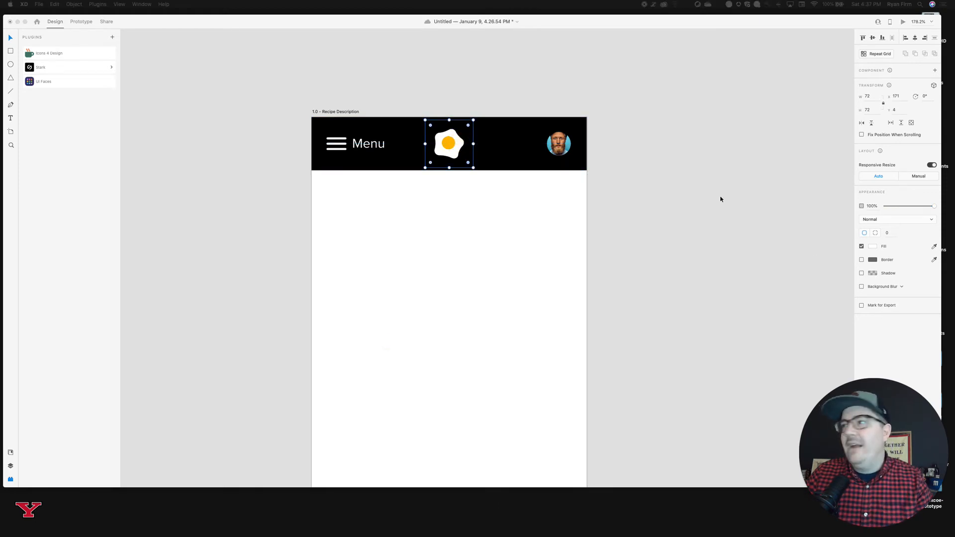
left_click(655, 222)
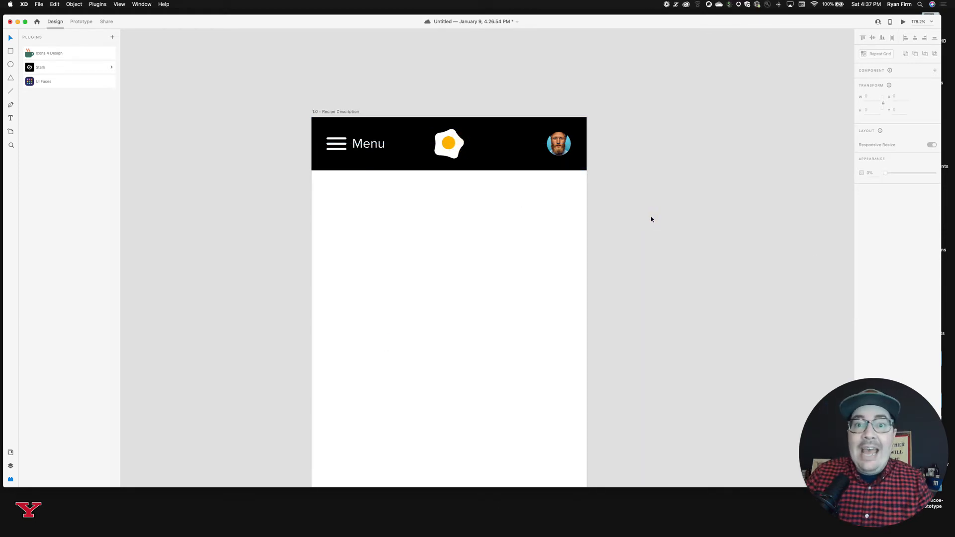
left_click(453, 144)
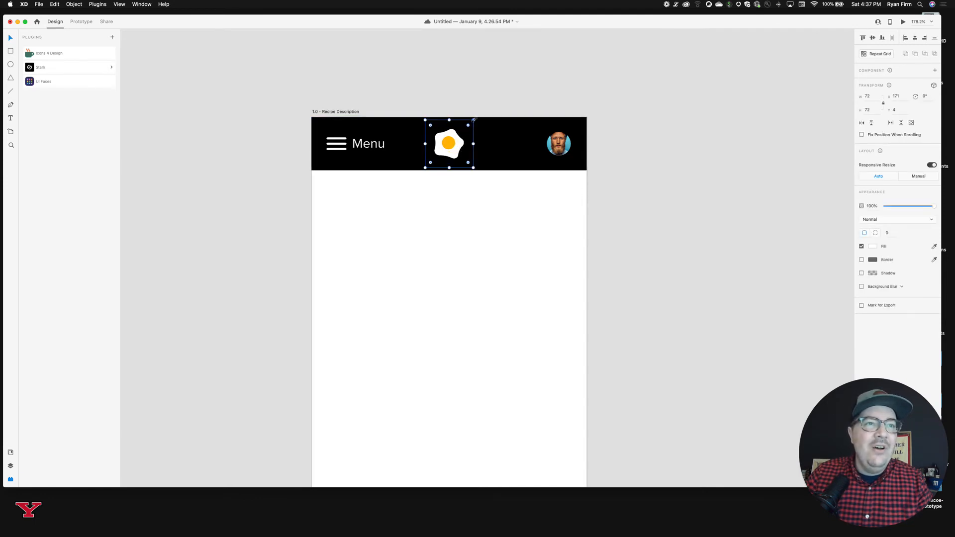
left_click_drag(474, 120, 470, 121)
left_click(692, 161)
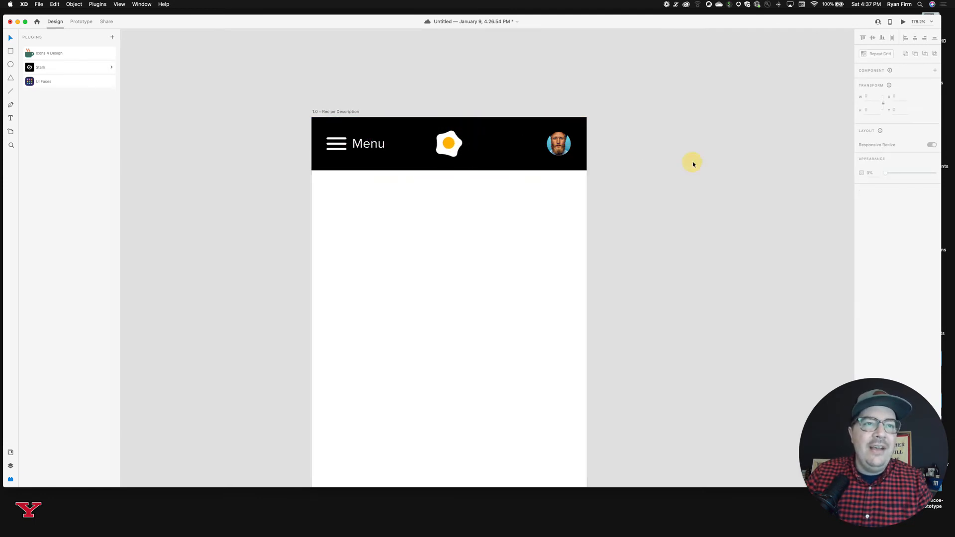
Draw a rectangle about 414 by 666 from the artboard's top-left corner across its full width.
scroll(692, 161, "down", 2)
scroll(605, 178, "up", 1)
scroll(605, 178, "down", 3)
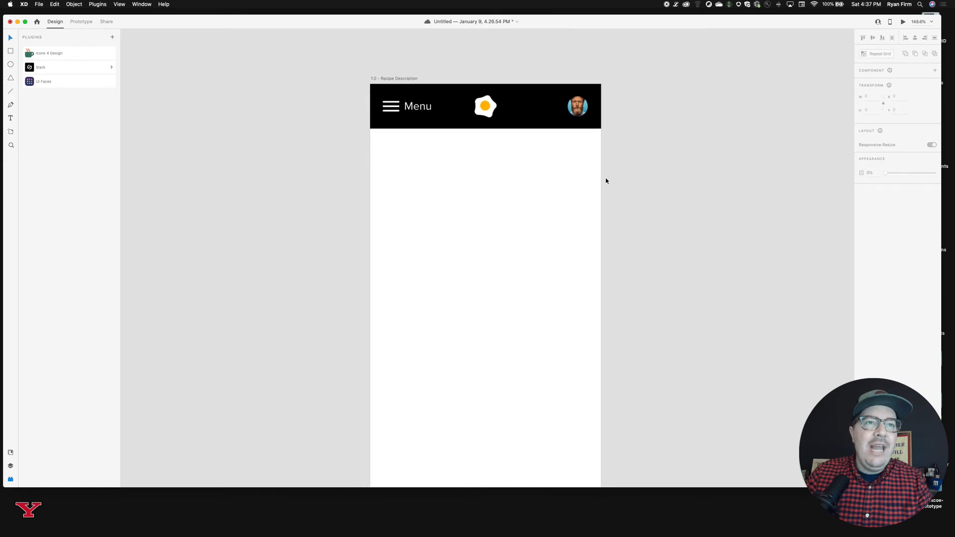
scroll(605, 179, "right", 2)
scroll(479, 174, "down", 2)
scroll(394, 122, "down", 1)
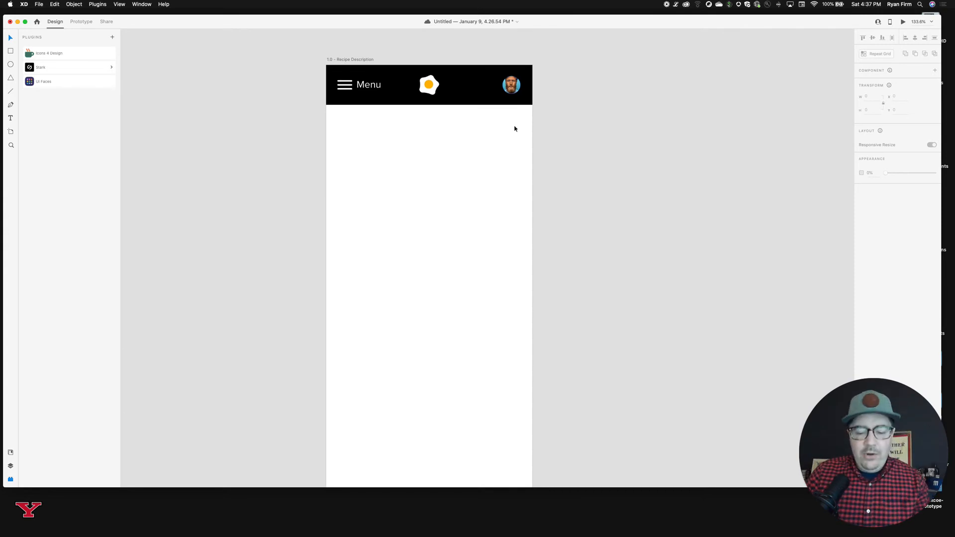
scroll(501, 151, "up", 2)
scroll(501, 151, "down", 3)
scroll(502, 150, "down", 3)
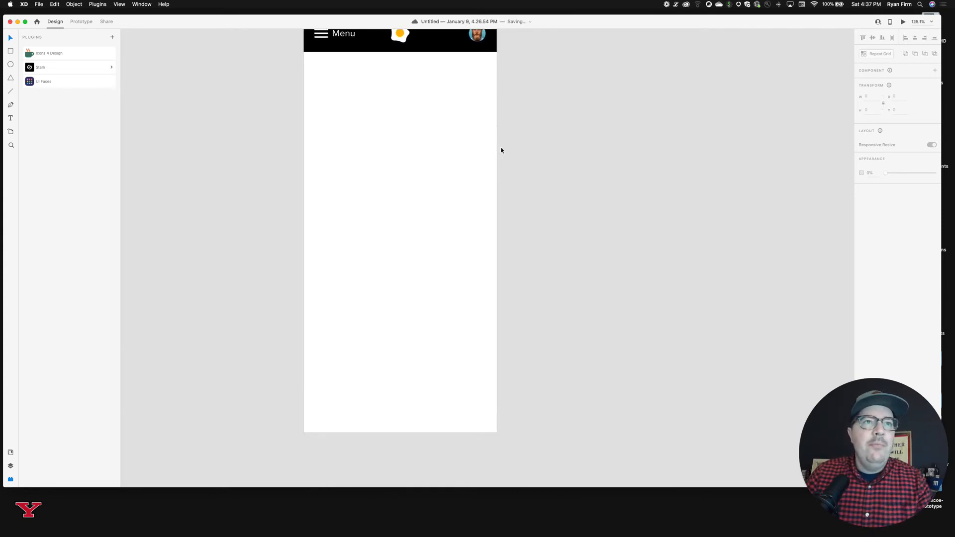
scroll(502, 150, "up", 2)
key("r")
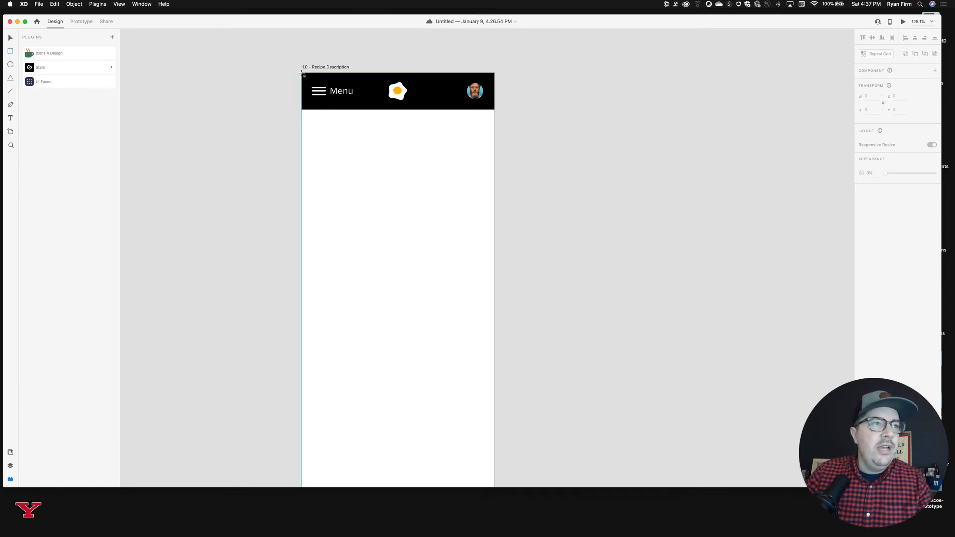
left_click_drag(302, 73, 495, 383)
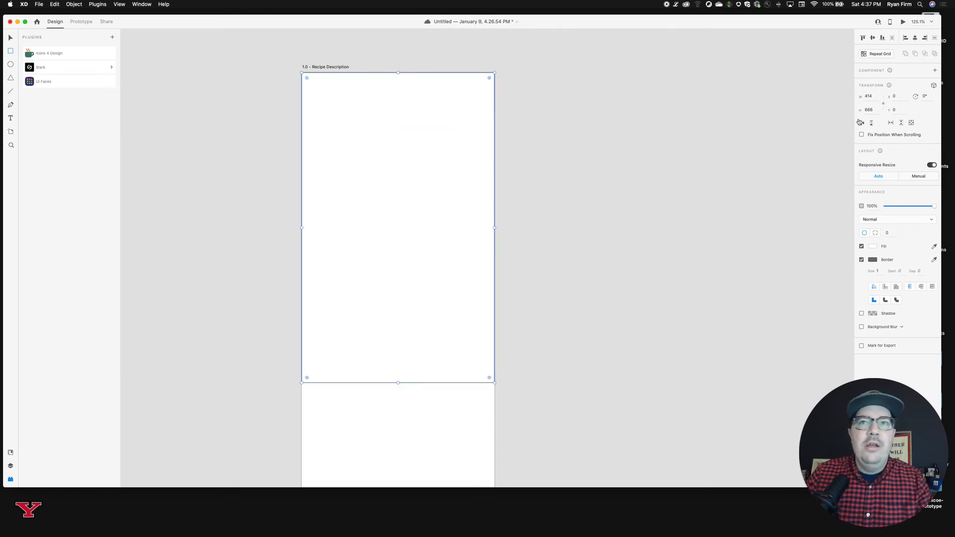
Set the new full-width rectangle's height to 700.
left_click(871, 109)
type("700")
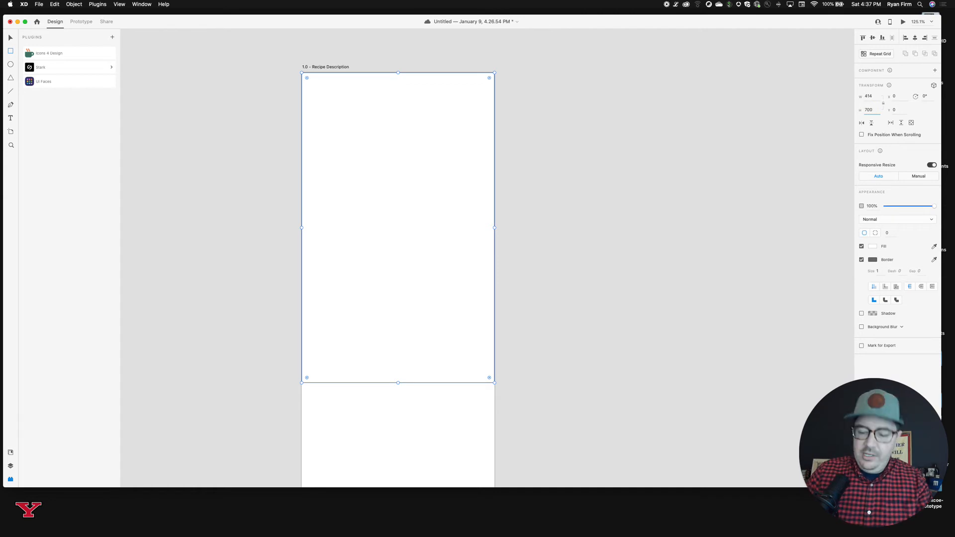
key("Return")
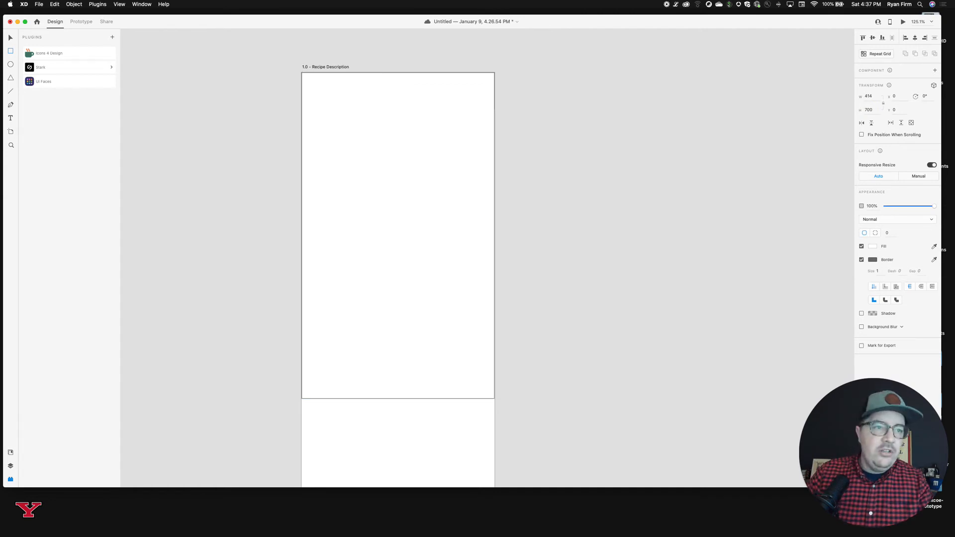
Send the large rectangle behind all the header elements and remove its border.
scroll(450, 103, "down", 5)
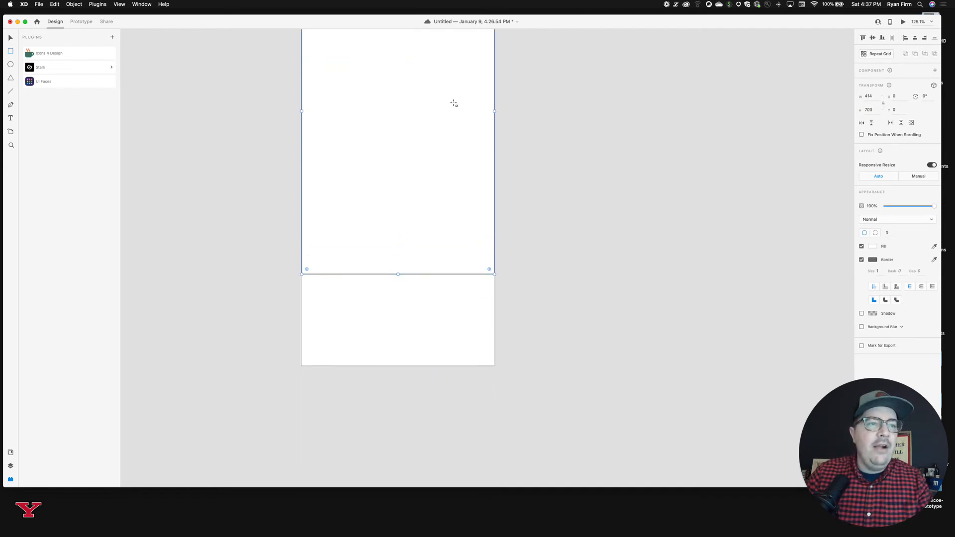
scroll(419, 215, "up", 5)
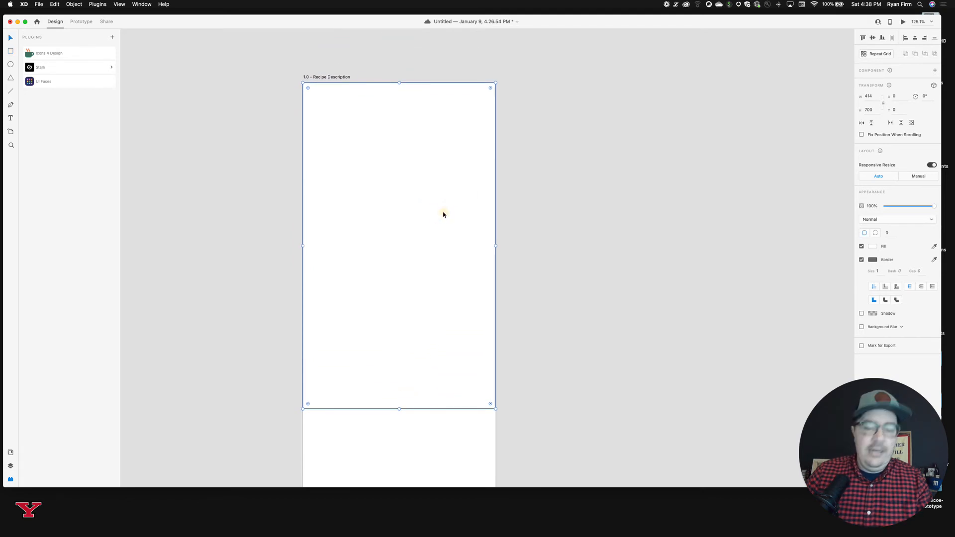
key("alt")
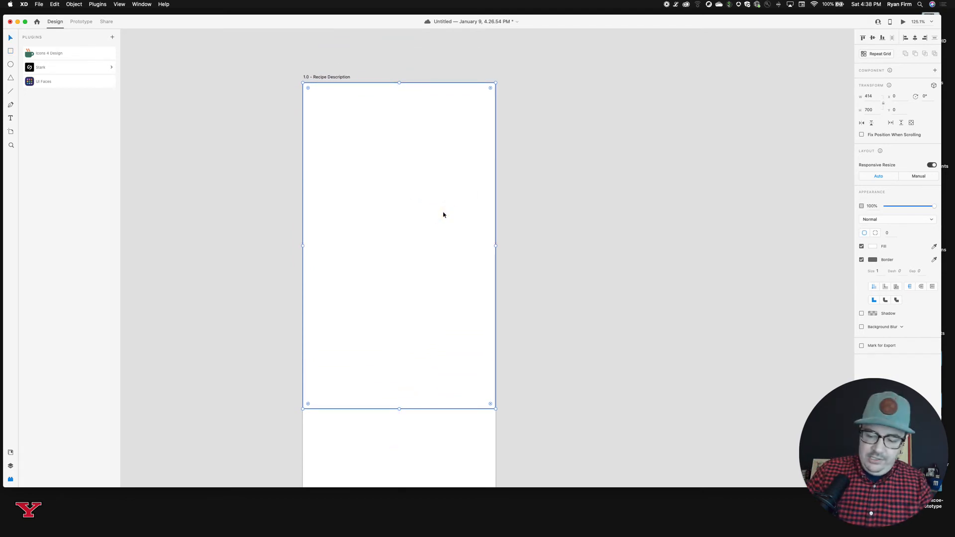
key("super+shift+bracketleft")
scroll(451, 213, "up", 1)
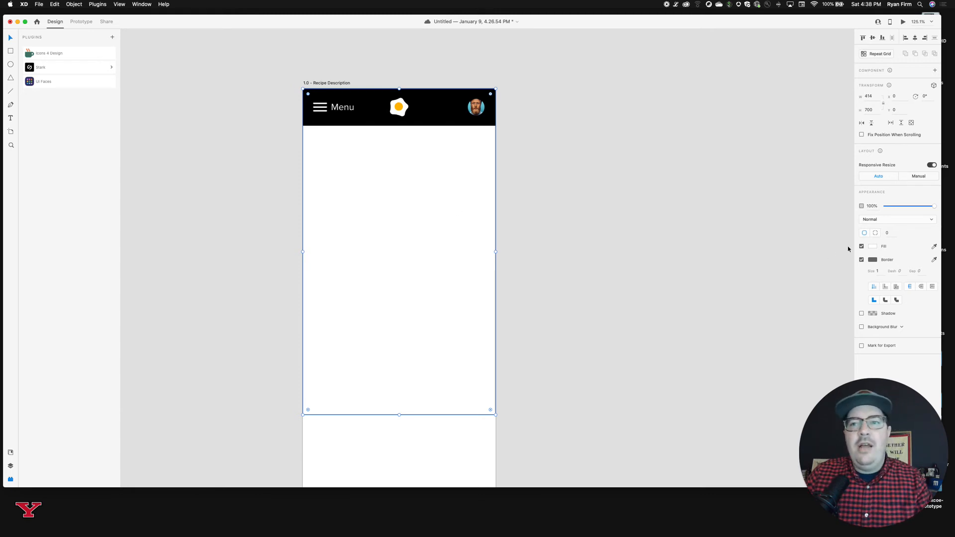
left_click(862, 260)
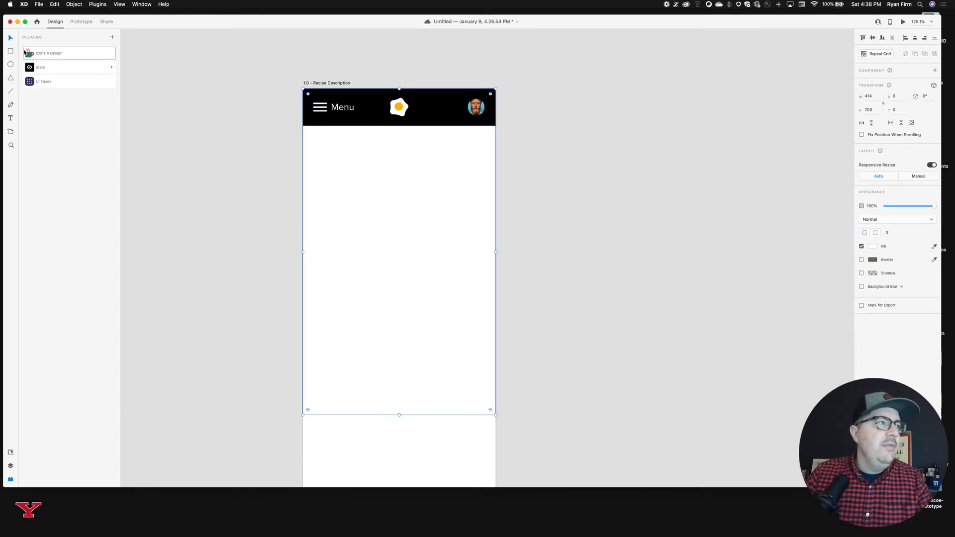
Show the artboard's layers and rename the large rectangle's layer as Photo-background.
left_click(10, 467)
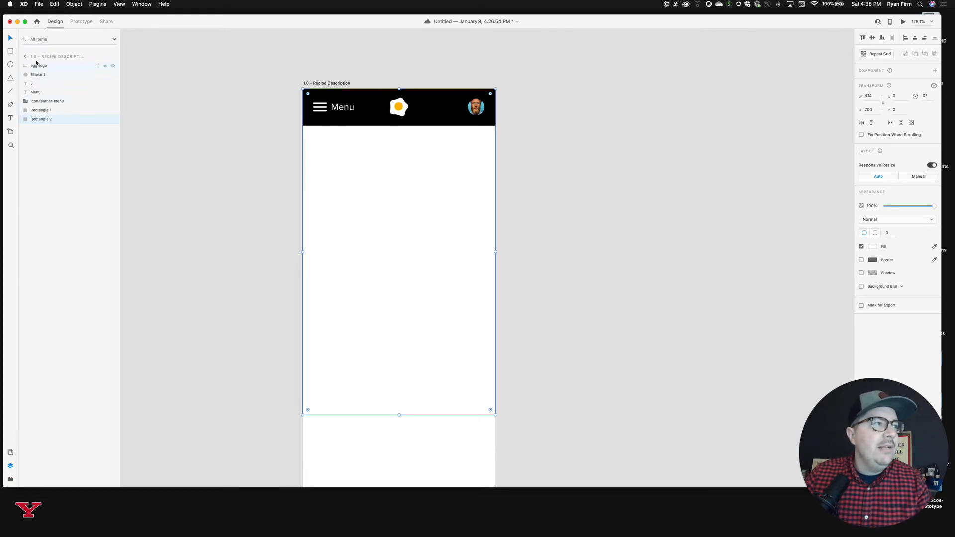
double_click(47, 120)
type("H")
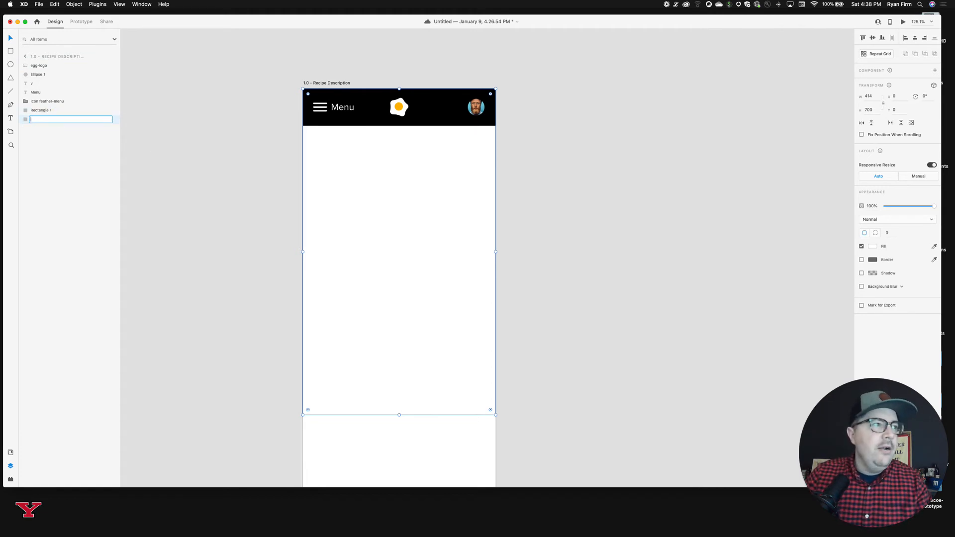
type("Ph")
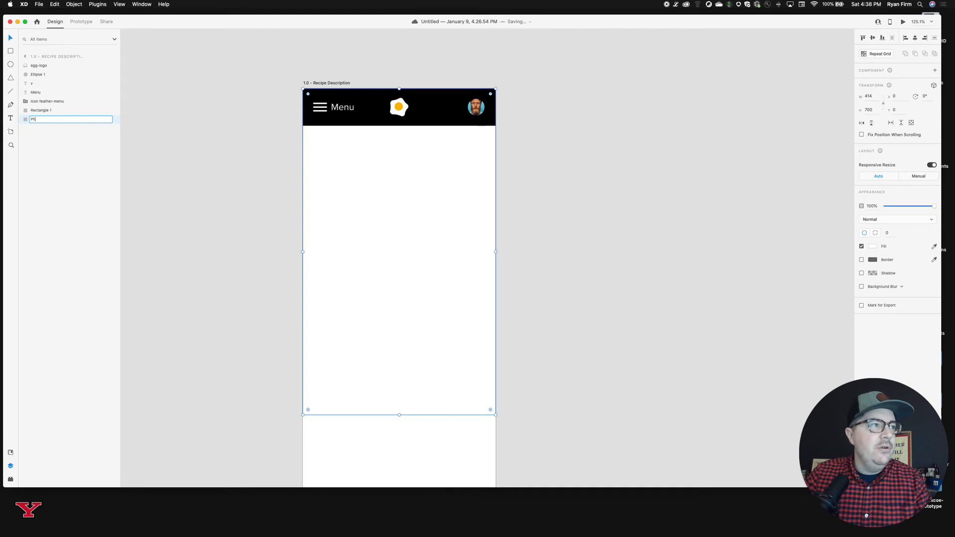
type("oto-background")
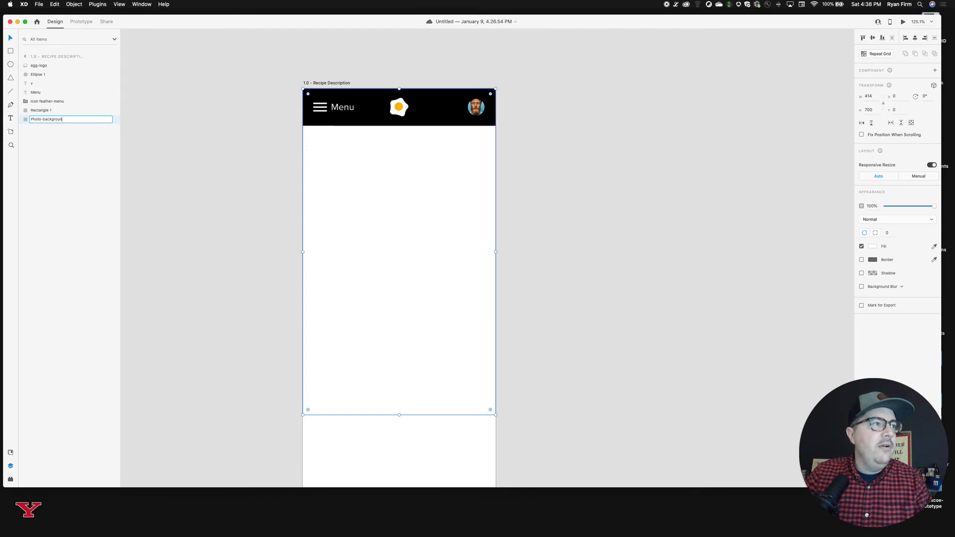
key("Return")
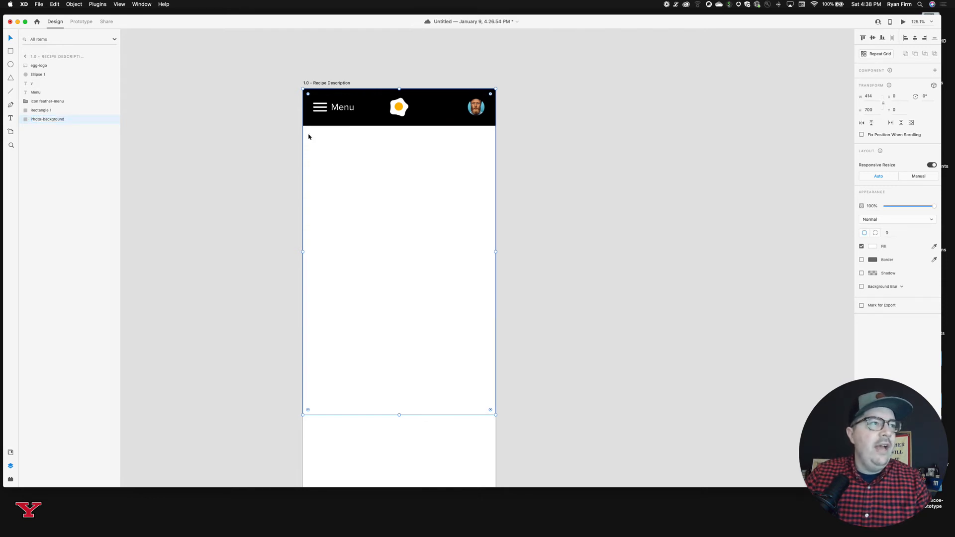
Rename the black header rectangle's layer as Nav-background.
left_click(79, 112)
left_click(47, 110)
double_click(47, 109)
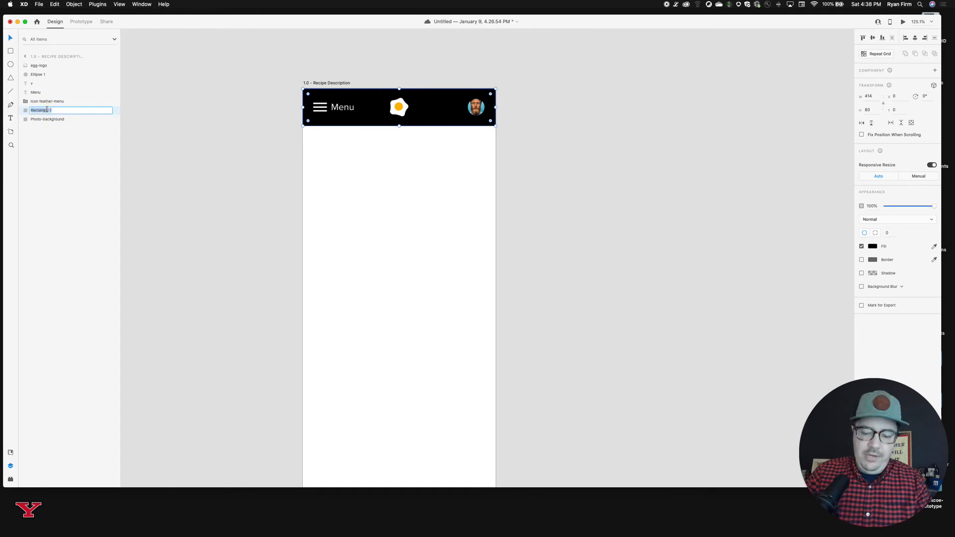
type("Navi")
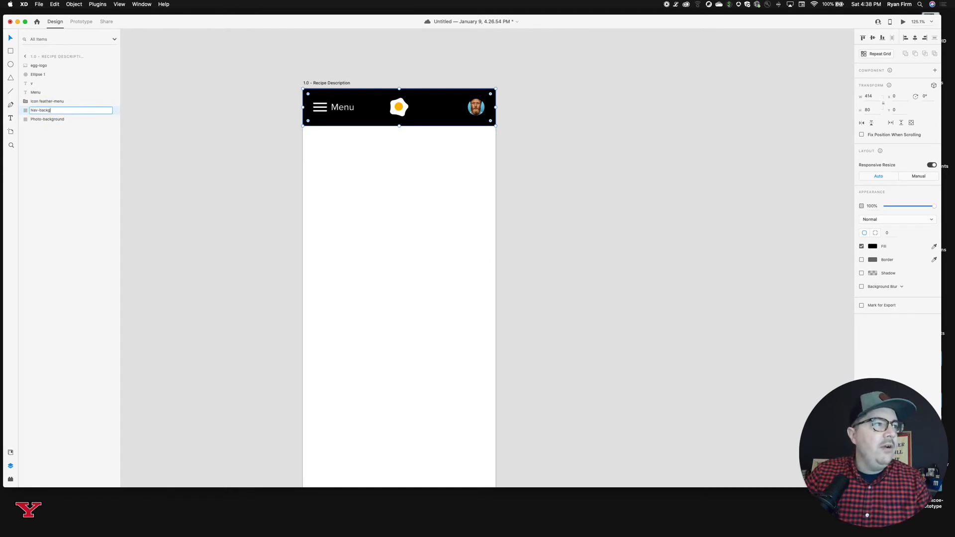
type("background")
key("Return")
Rename the feather menu icon's layer as Menu-icon.
double_click(50, 101)
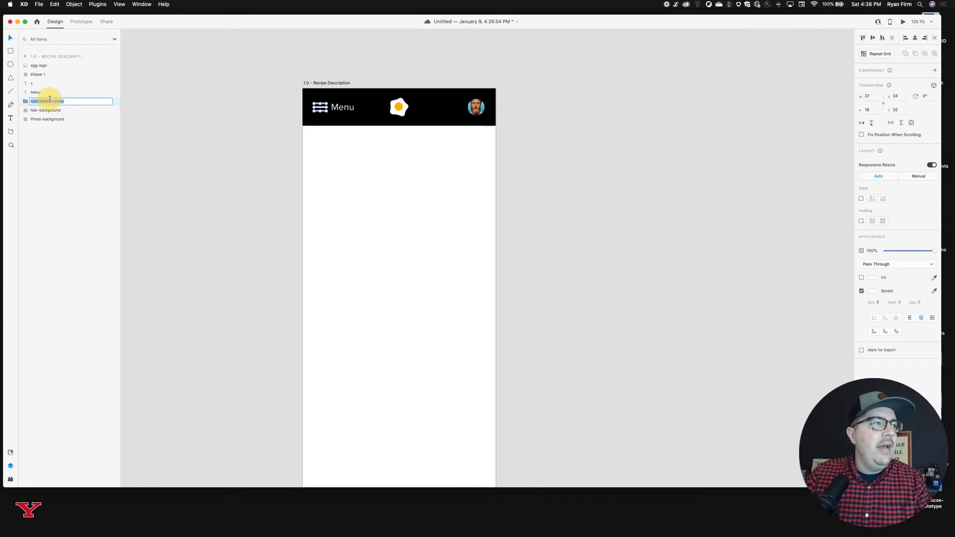
type("Menu")
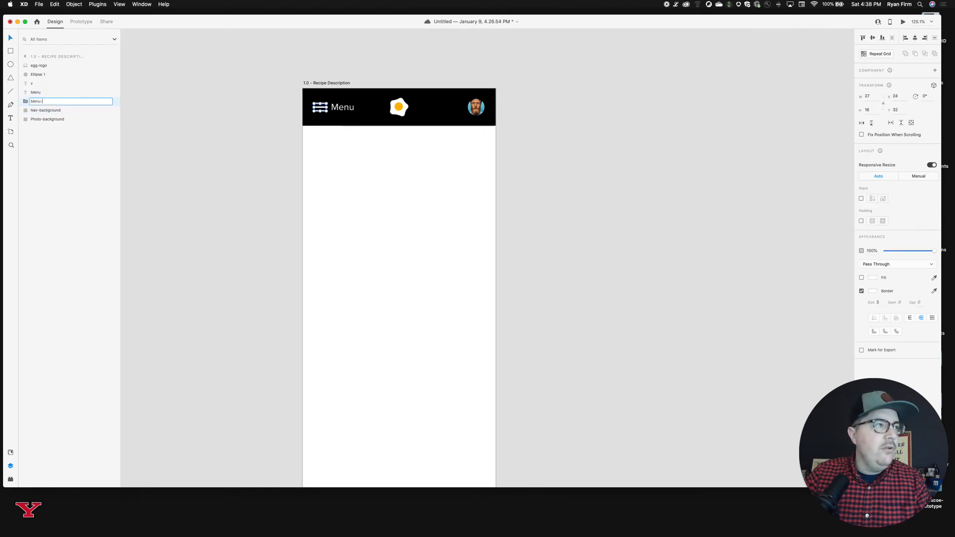
type("-icon")
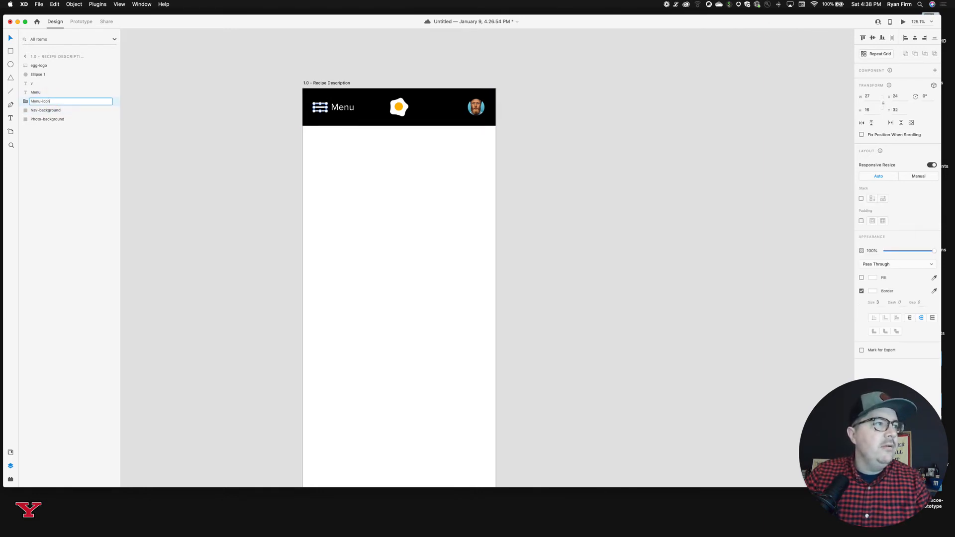
key("Return")
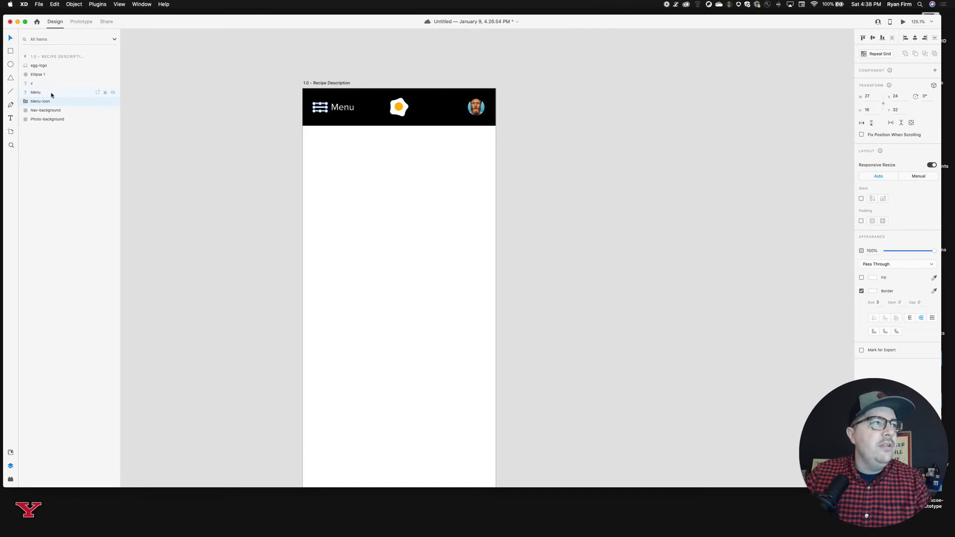
Delete the stray "v" text object sitting just below the header bar.
left_click(58, 67, "shift")
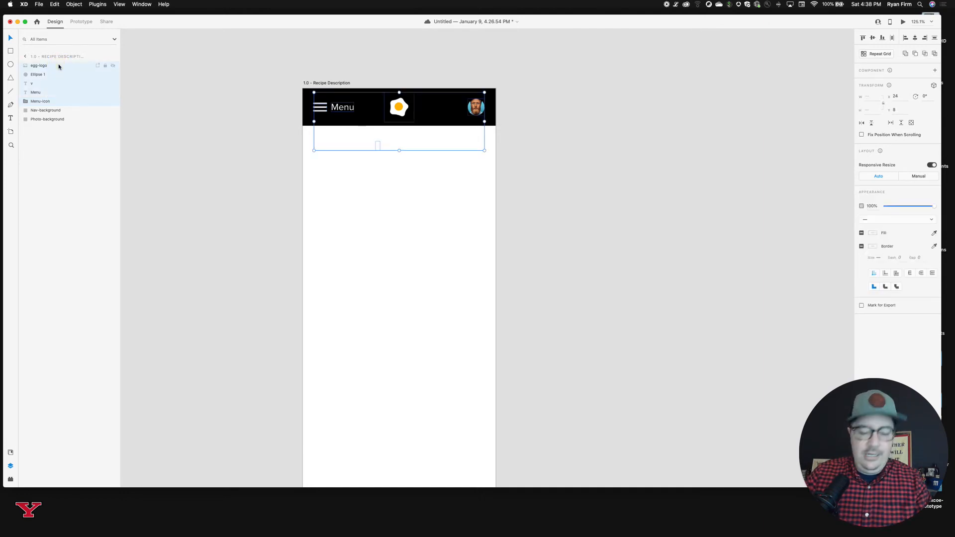
left_click(343, 194)
left_click_drag(536, 135, 405, 192)
key("Delete")
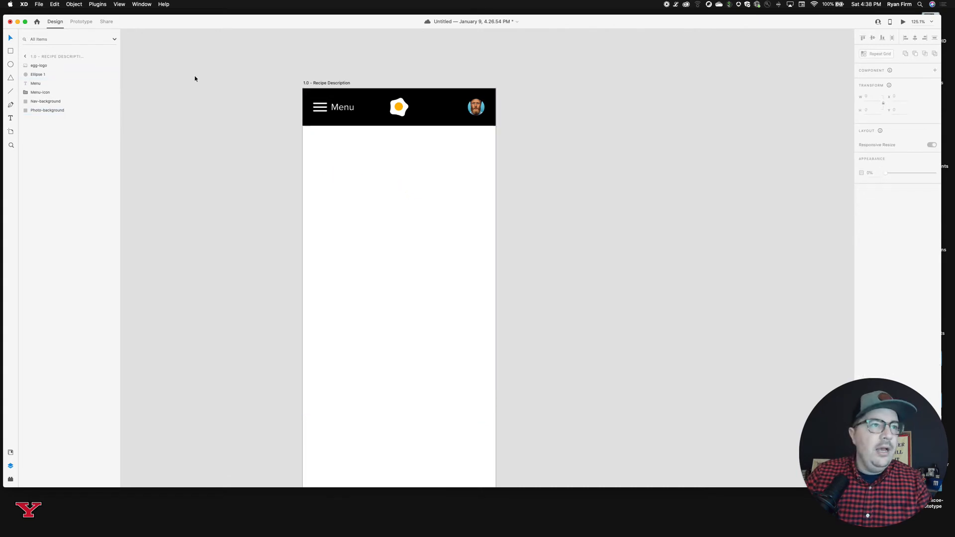
Group the five header layers, from egg-logo down to Nav-background, and name the group Navigation.
left_click(46, 98)
left_click(46, 67, "shift")
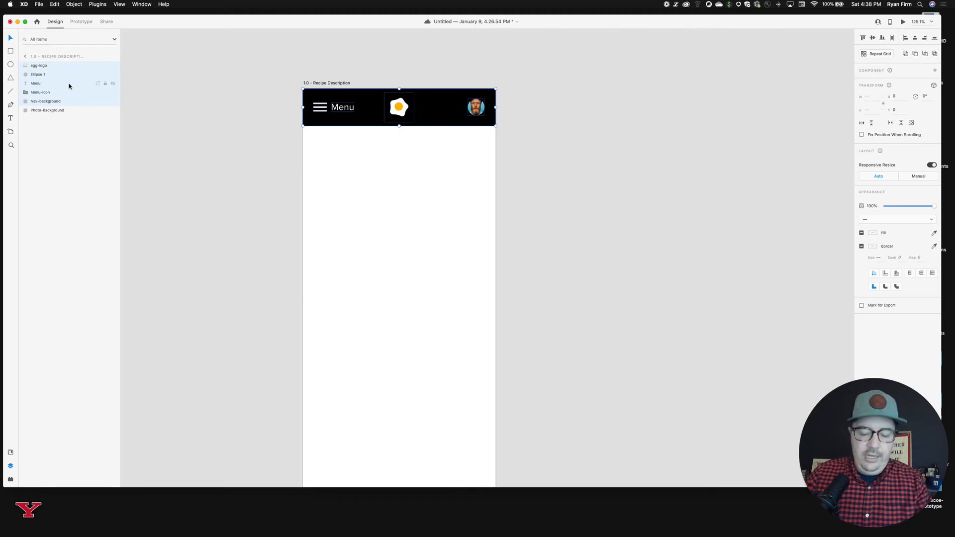
key("super+g")
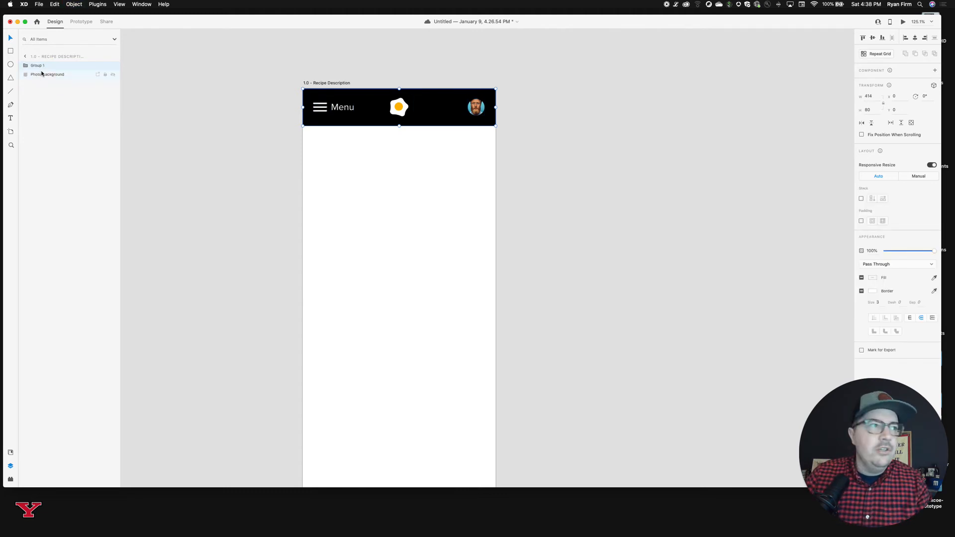
double_click(40, 66)
type("Navigation")
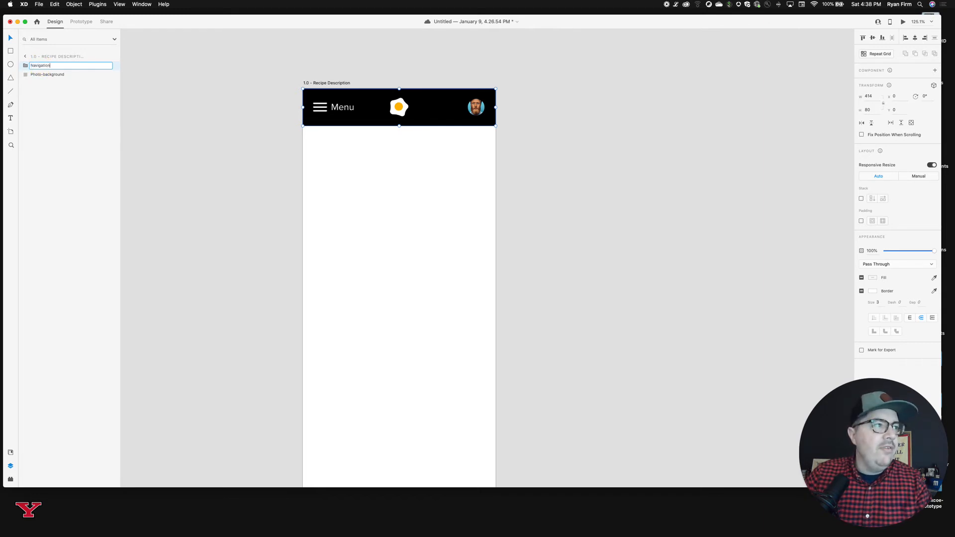
key("Return")
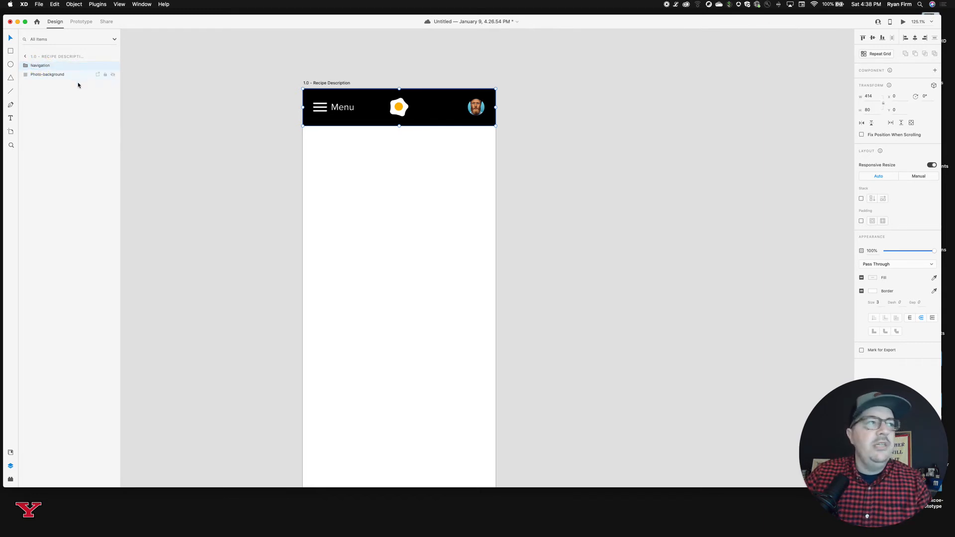
left_click(545, 220)
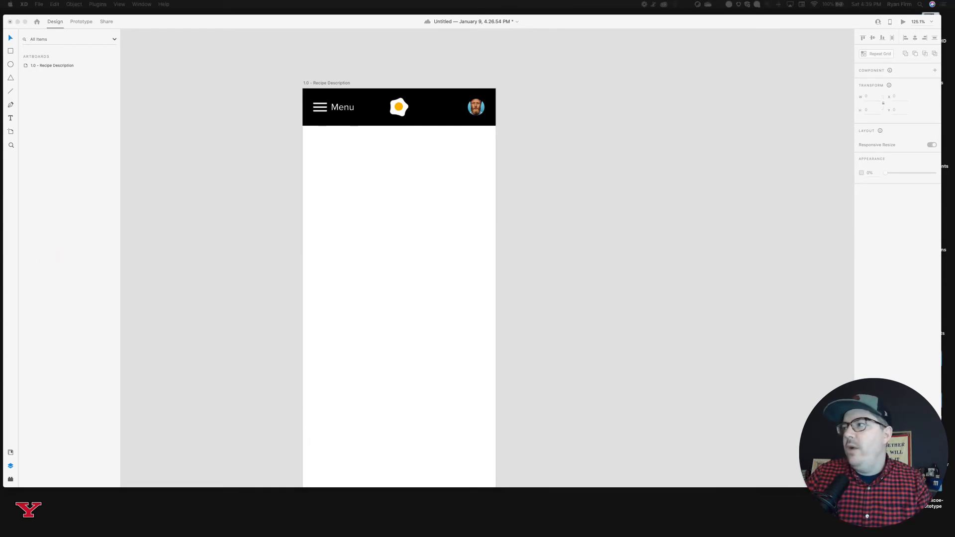
Fill the Photo-background rectangle with the egg and avocado sandwich photo, enlarging and shifting the image upward inside its frame.
left_click_drag(435, 53, 407, 233)
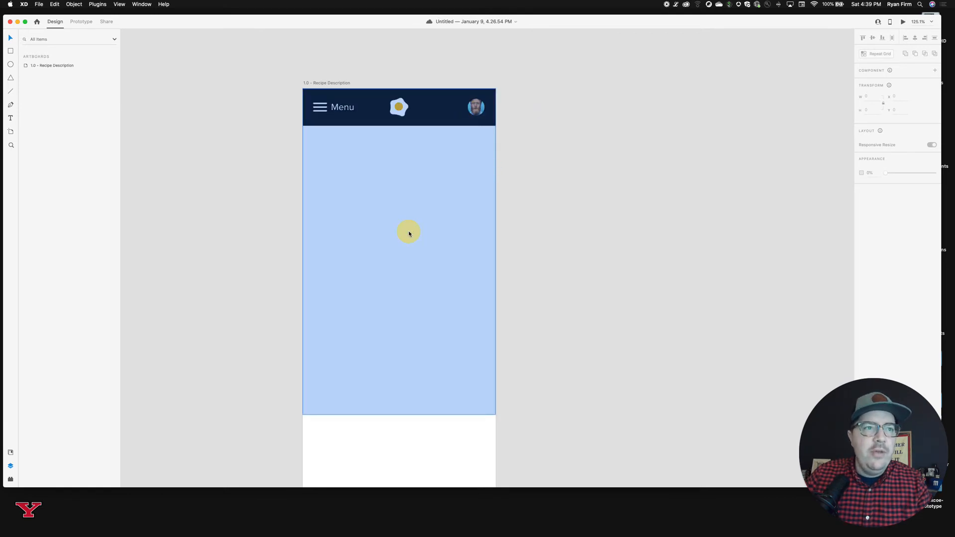
left_click(574, 258)
left_click(429, 255)
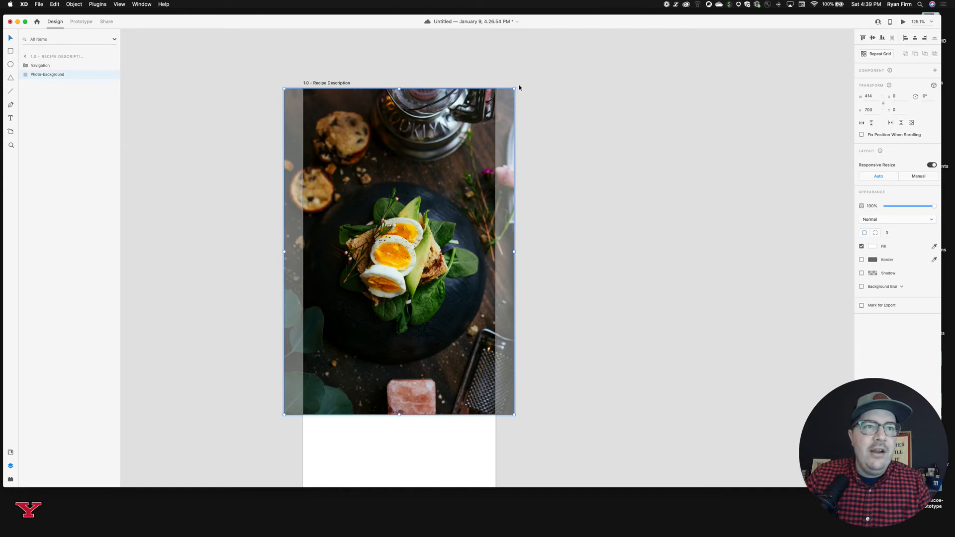
left_click_drag(514, 89, 572, 44)
left_click_drag(467, 184, 467, 152)
left_click(601, 164)
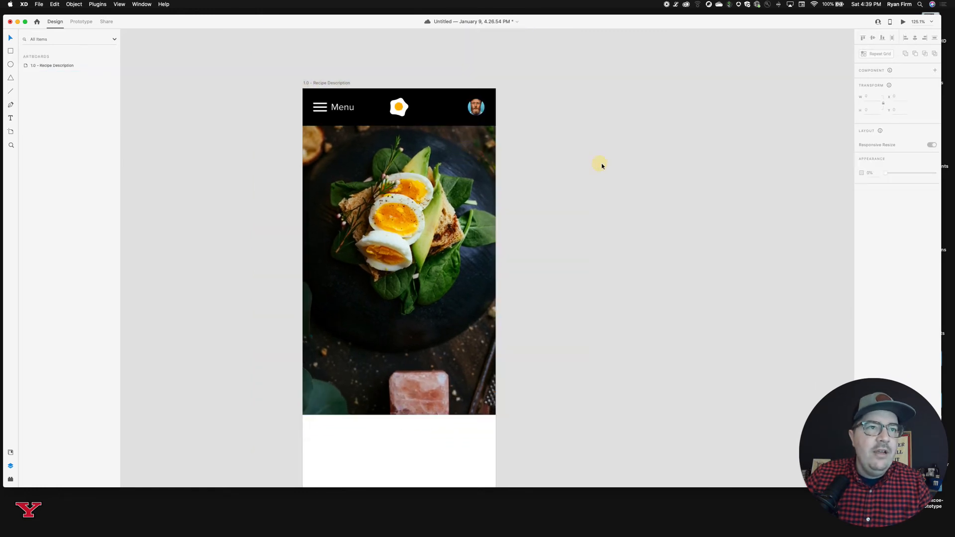
Add the text "Hard boiled avocado sandwich" over the lower part of the photo, at about X 48, Y 560.
left_click(455, 115)
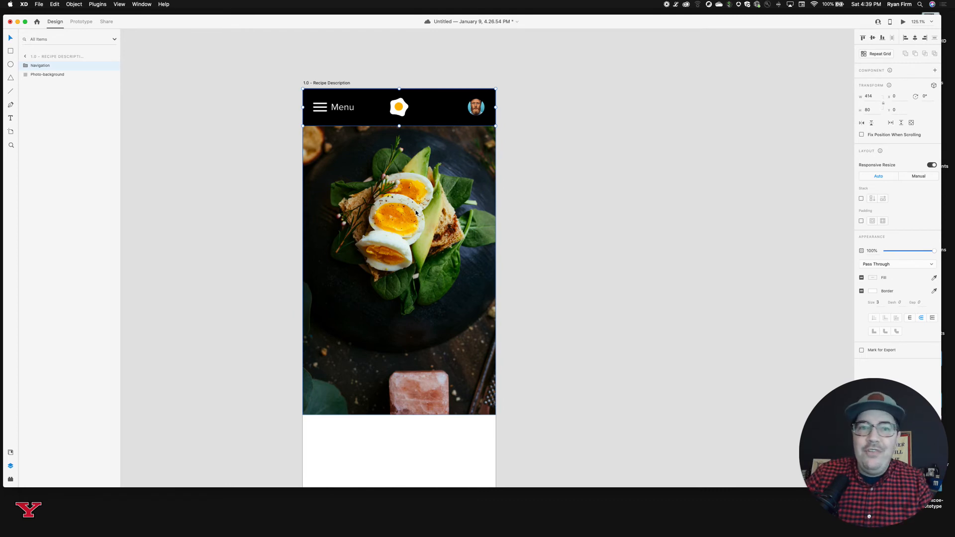
key("t")
left_click(325, 357)
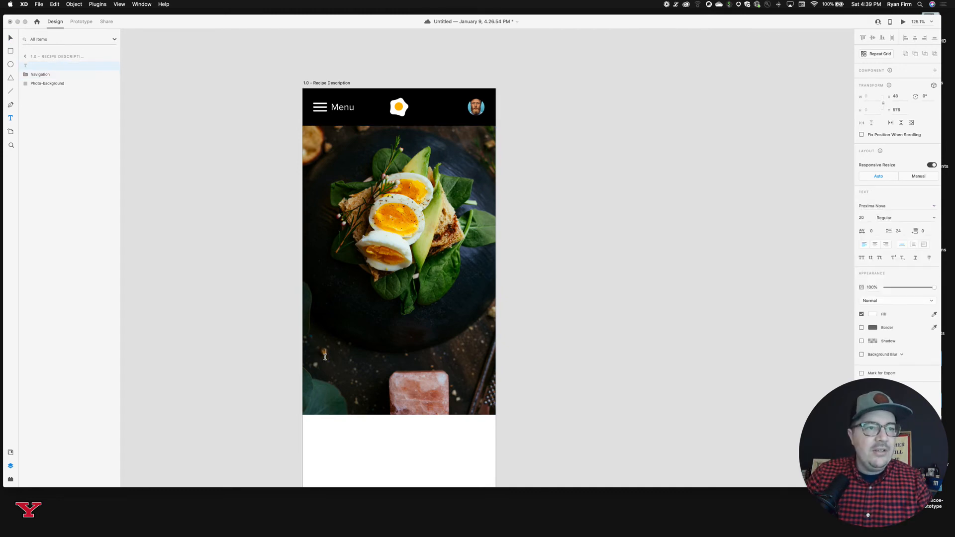
type("Ha")
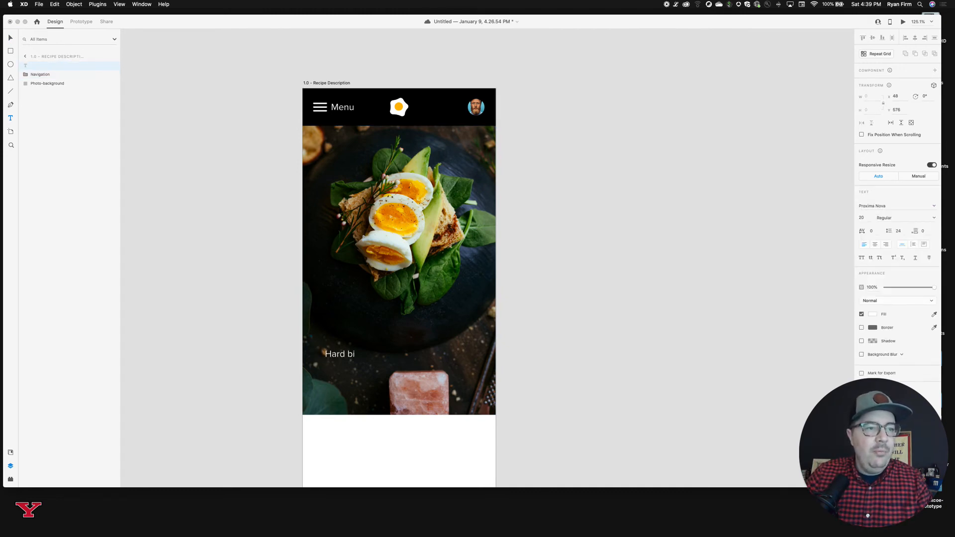
type("rd boiled avocado sandwich")
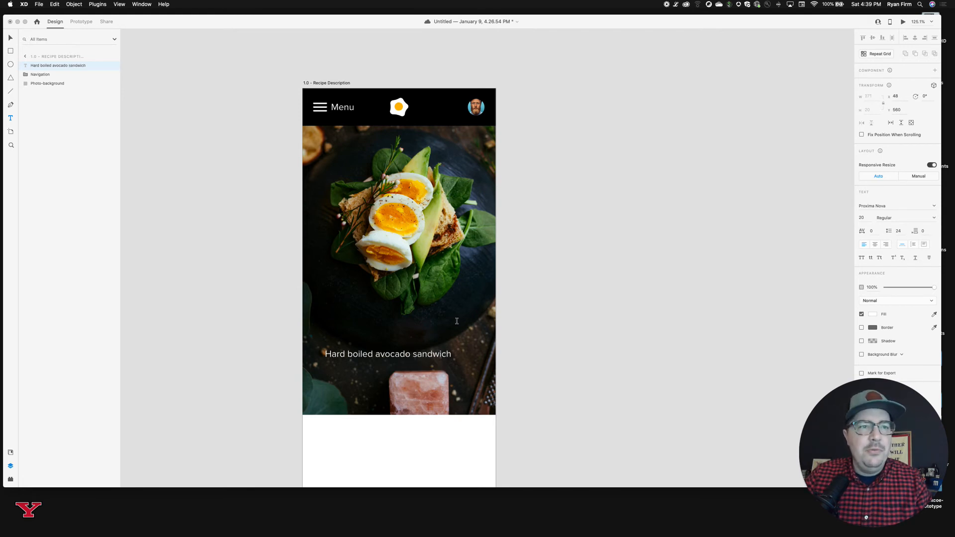
left_click(540, 320)
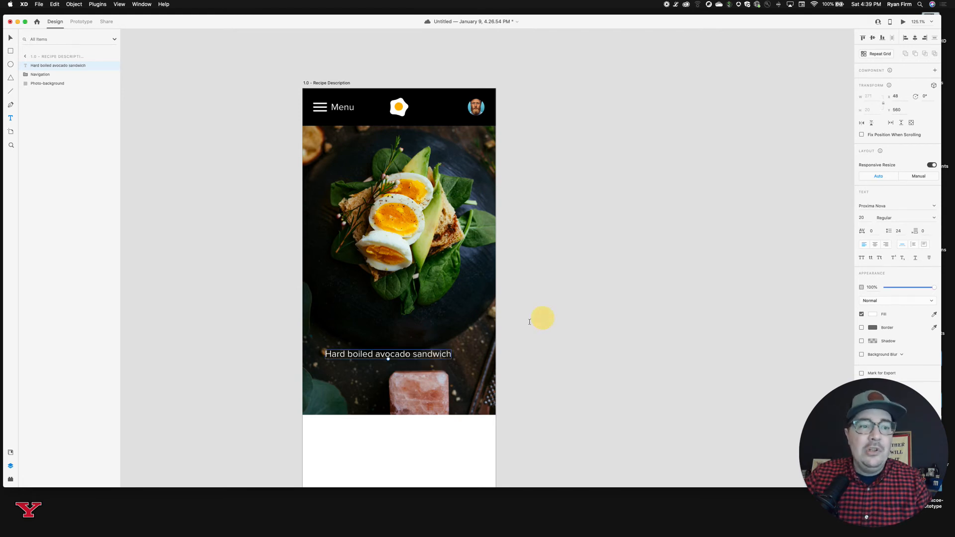
Set the font size of the "Hard boiled avocado sandwich" title to 42.
left_click(437, 362)
key("Escape")
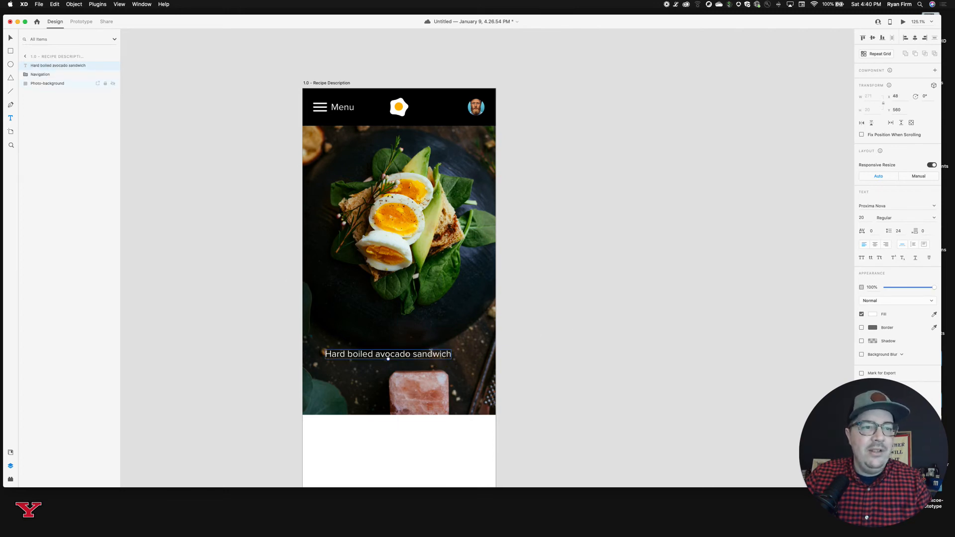
double_click(427, 354)
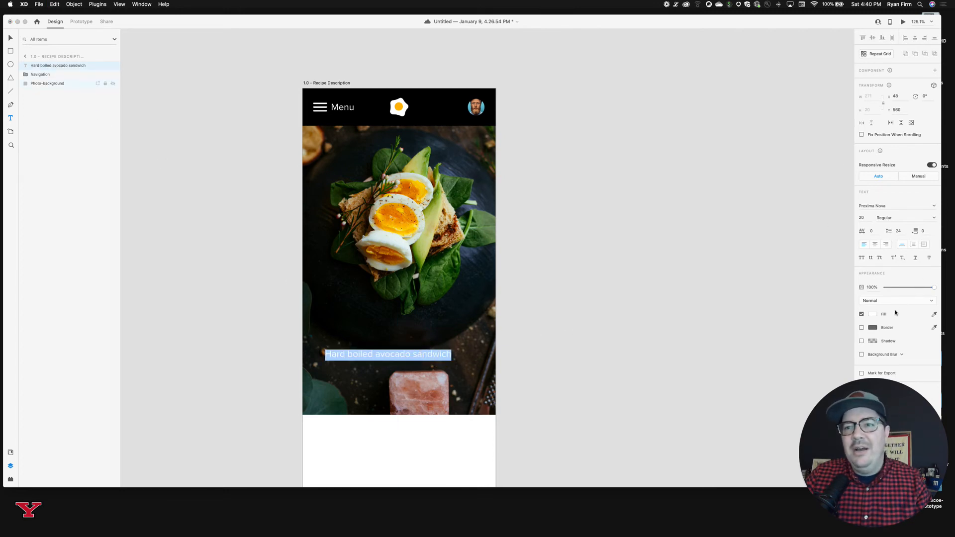
left_click(862, 219)
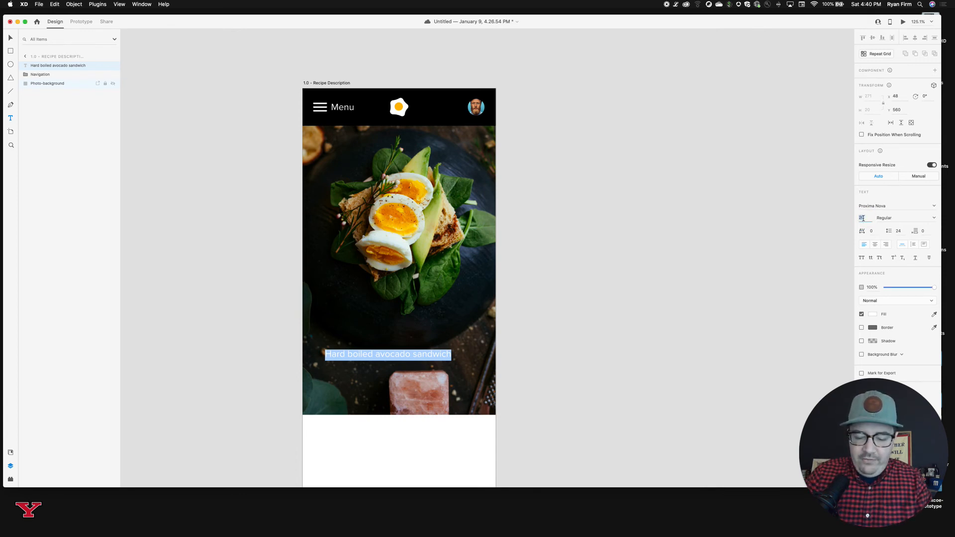
type("542")
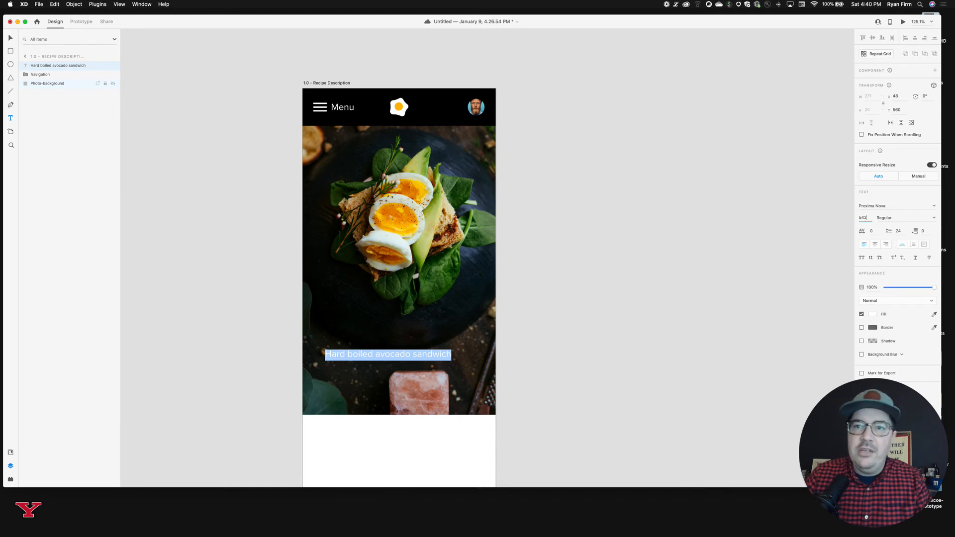
key("BackSpace")
key("BackSpace")
type("42")
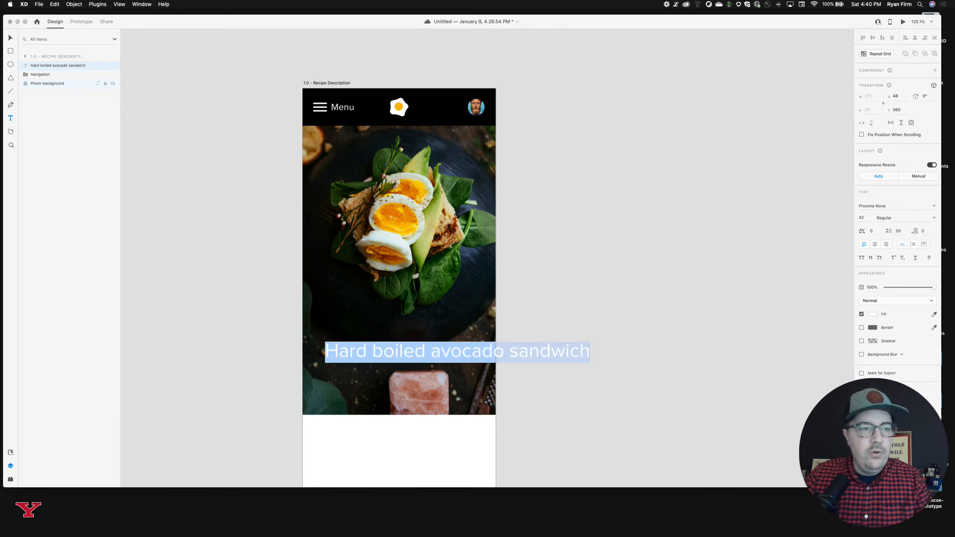
key("Return")
Break the title onto a second line before "avocado" and delete the stray "v" text beside the artboard.
left_click(556, 259)
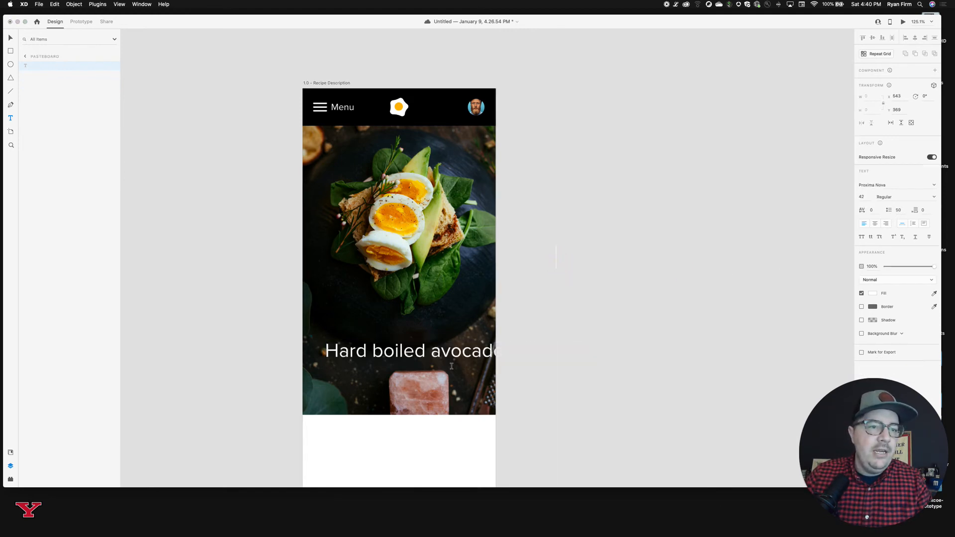
type("v")
double_click(444, 353)
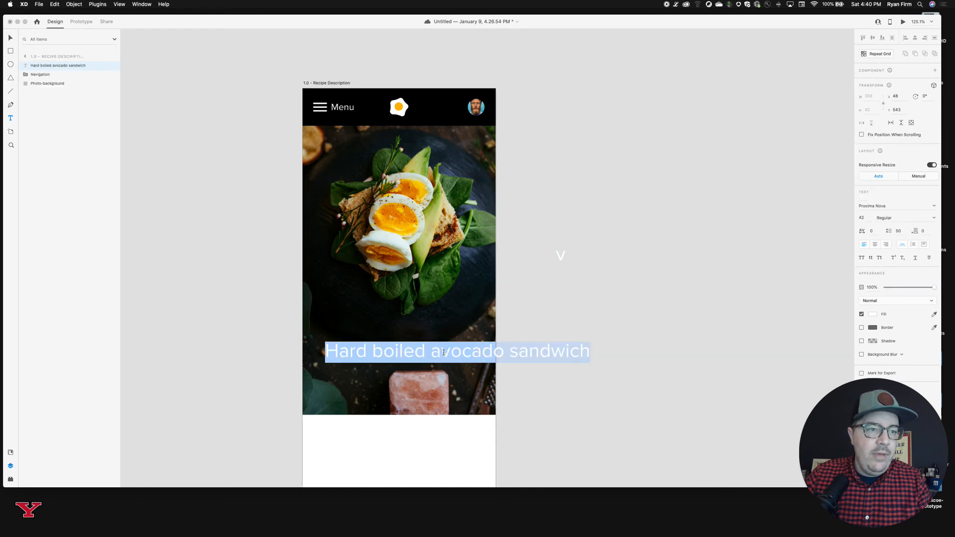
left_click(433, 351)
key("Return")
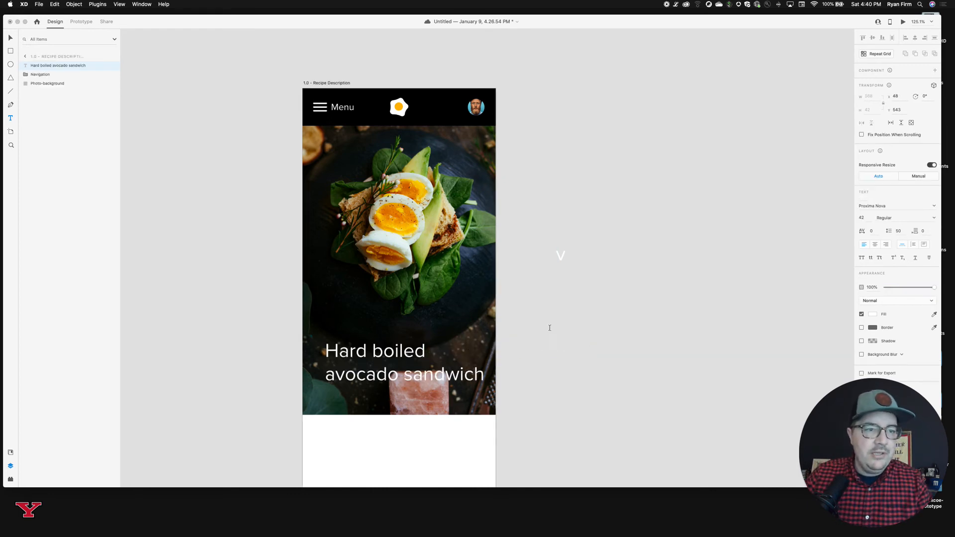
left_click_drag(577, 235, 543, 286)
key("Delete")
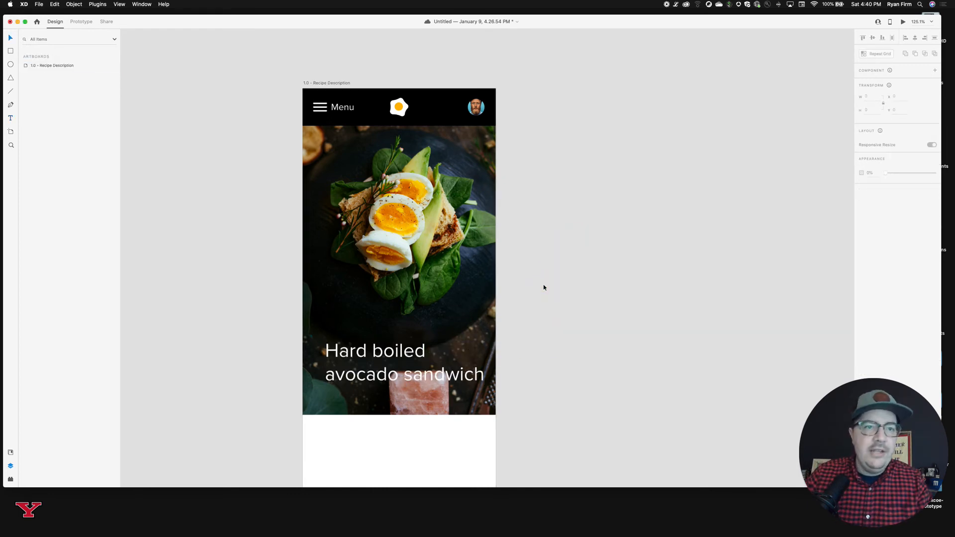
Show the artboard's layout grid and move the title to about X 44, Y 529.
left_click_drag(376, 348, 368, 336)
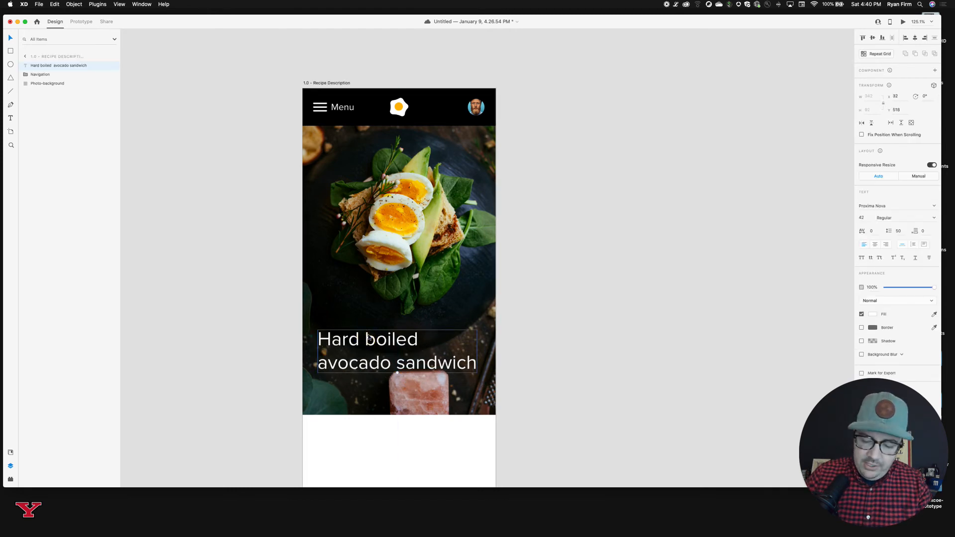
key("shift+super+apostrophe")
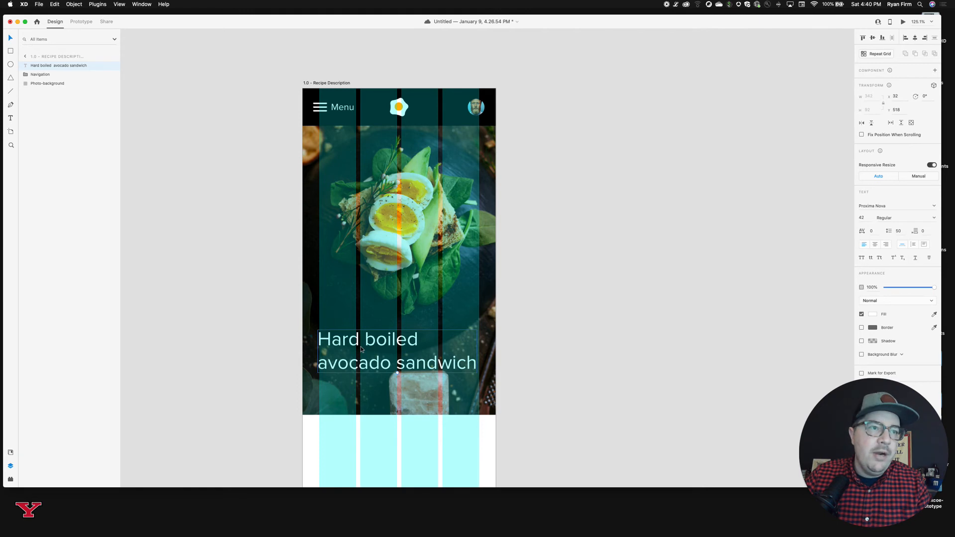
left_click_drag(361, 349, 367, 351)
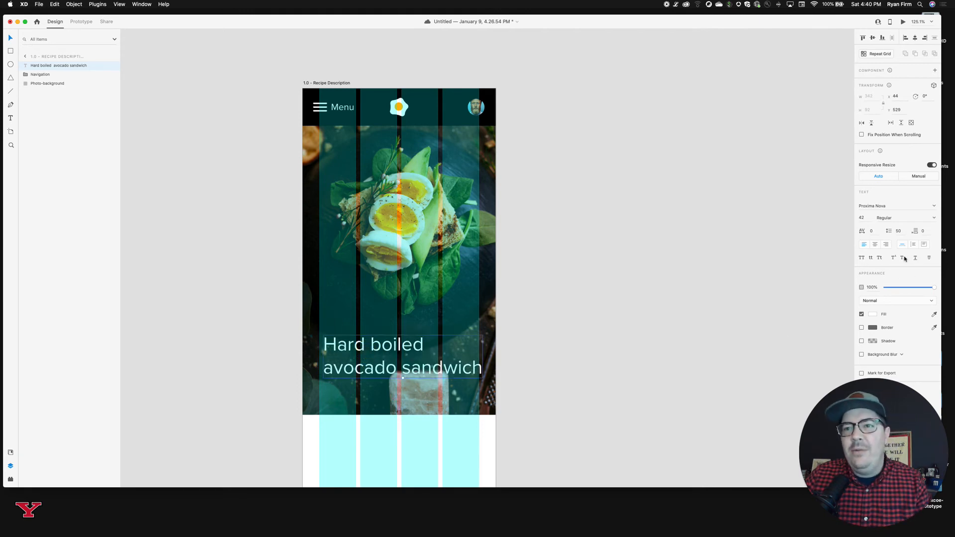
Set the recipe title to Bold weight with a font size of 36.
left_click(933, 219)
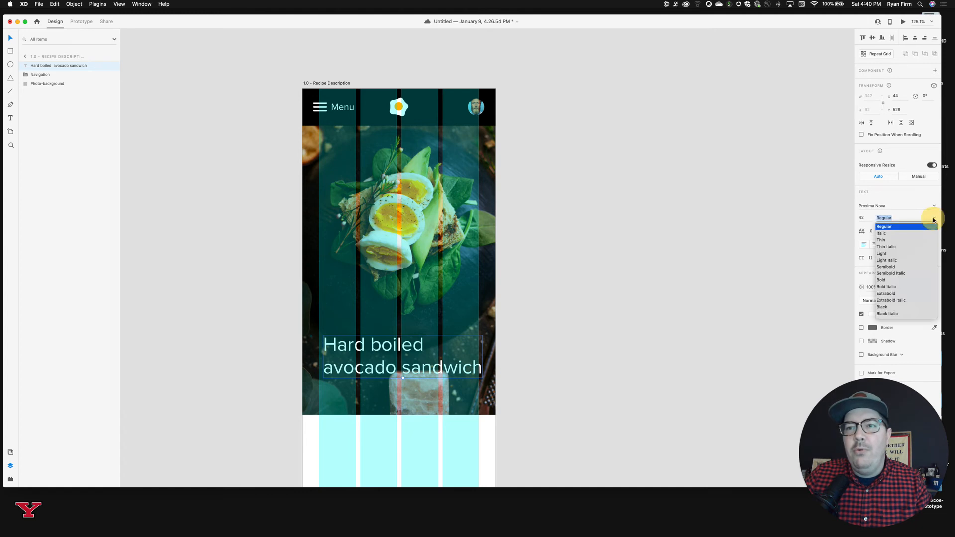
left_click(886, 280)
left_click_drag(431, 362, 429, 366)
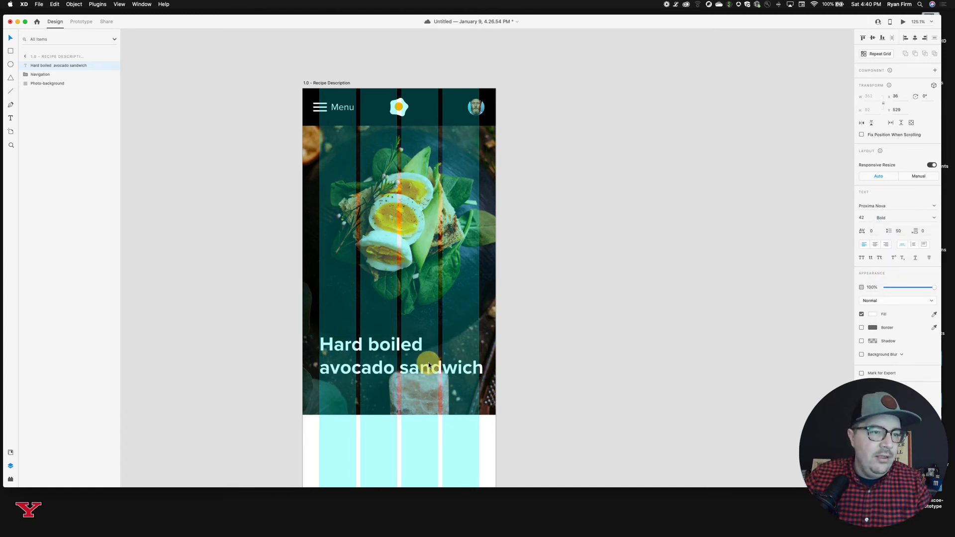
key("cmd+z")
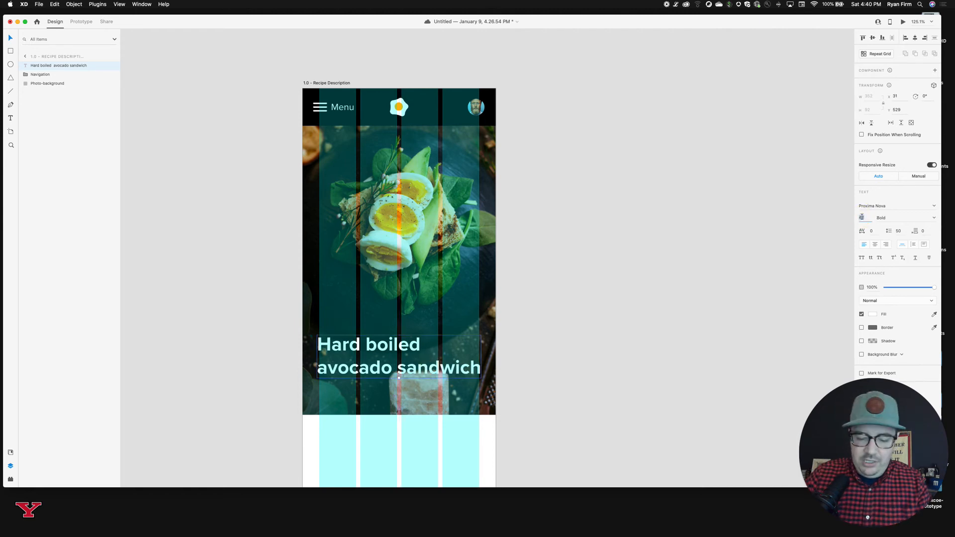
type("36")
key("Return")
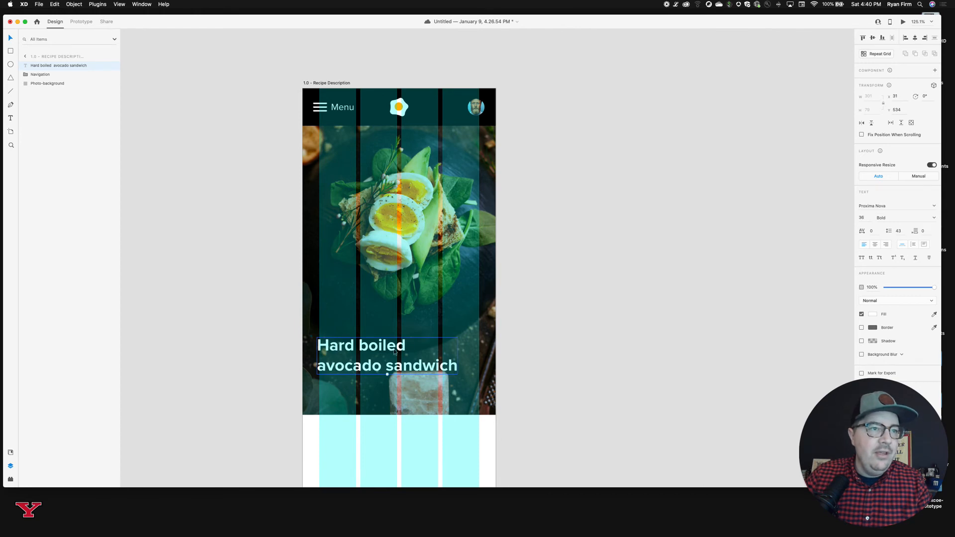
Align the title with the first grid column's left edge at X 36 and set its line spacing to 36.
left_click_drag(352, 356, 355, 360)
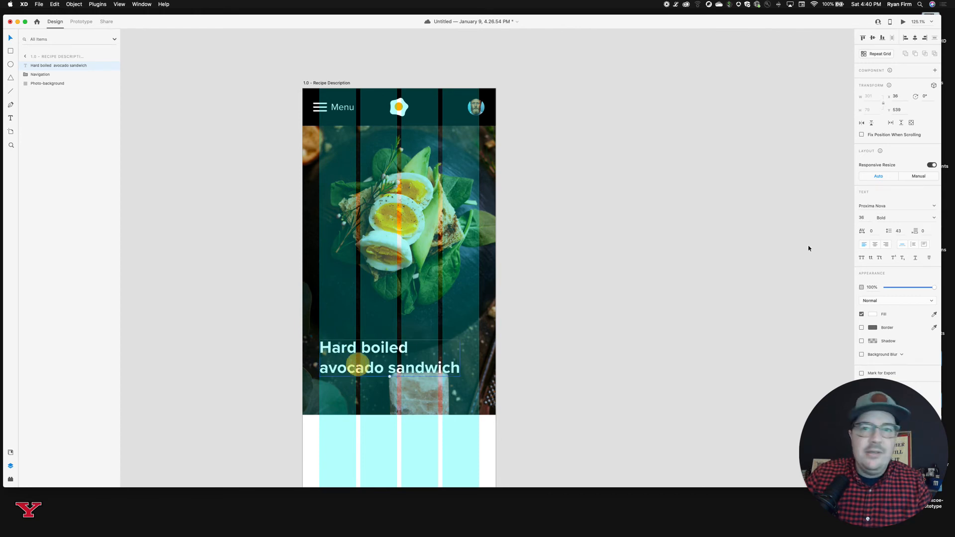
left_click(898, 230)
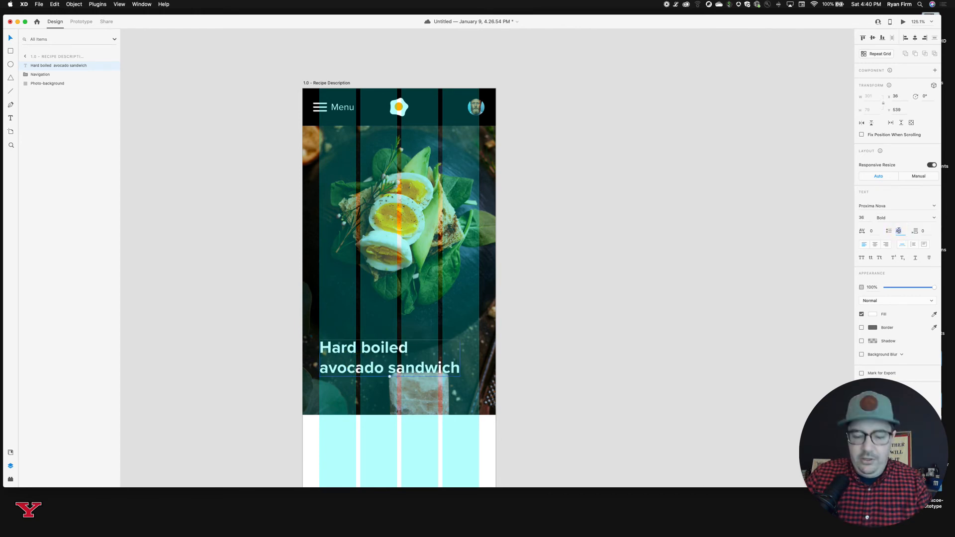
type("36")
key("Return")
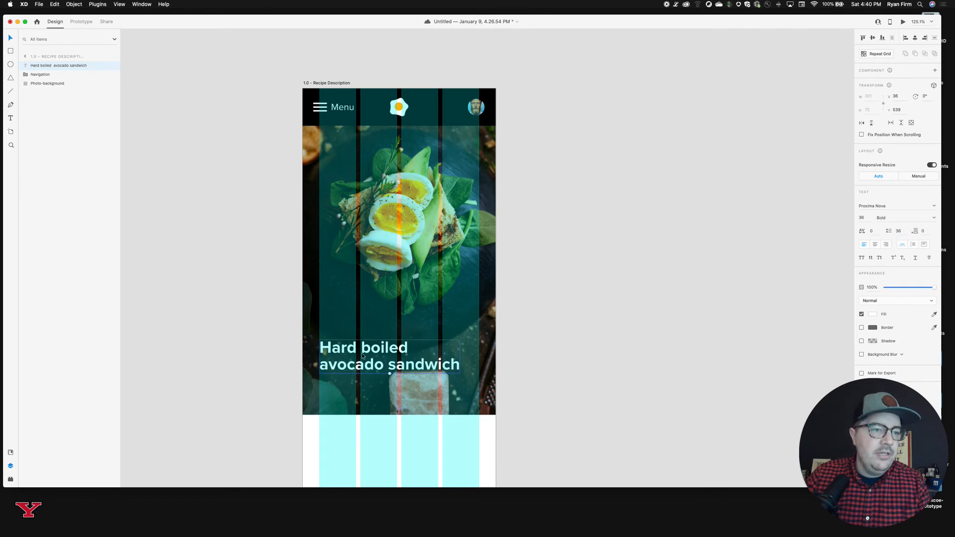
Move the title up to about Y 502 and hide the layout grid.
left_click_drag(358, 354, 358, 350)
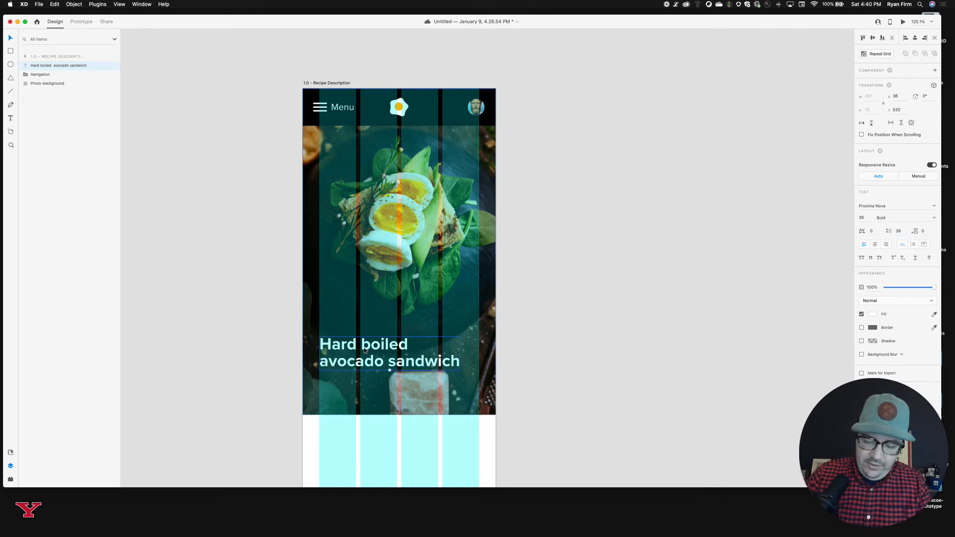
key("super+shift+apostrophe")
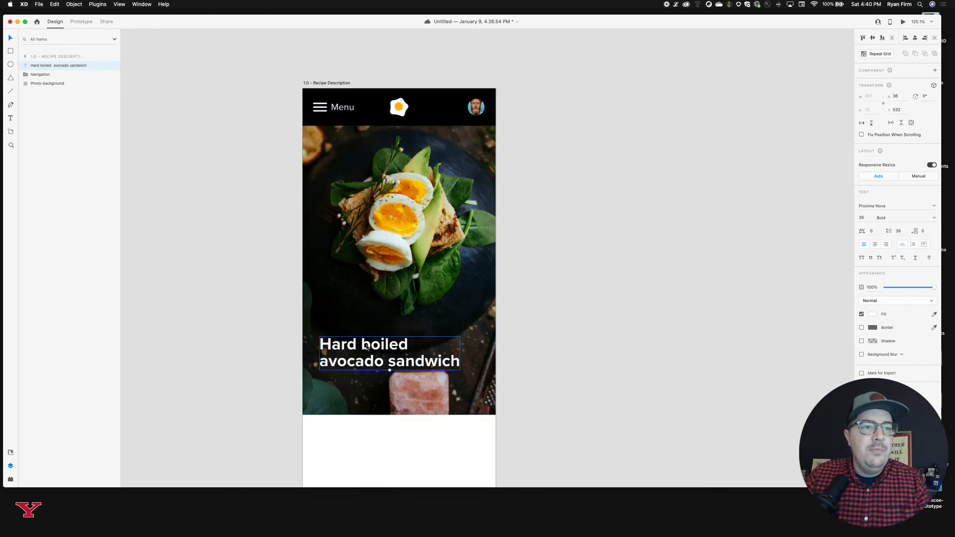
left_click_drag(367, 347, 366, 332)
scroll(370, 345, "down", 3)
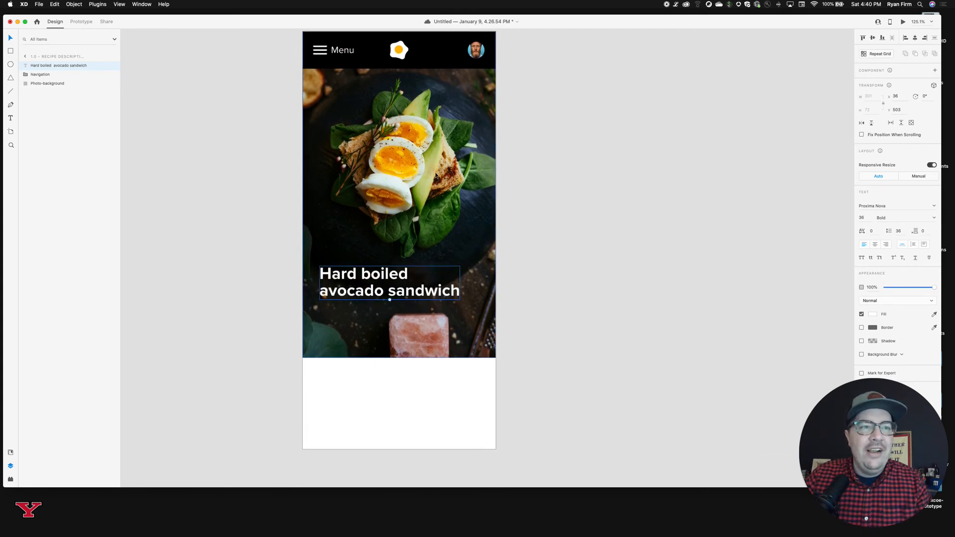
Move the recipe title down to about Y 518.
key("Down")
key("Down")
key("Down")
key("Down")
key("Down")
key("Down")
key("Down")
key("Down")
key("Down")
key("Down")
key("Down")
key("Down")
key("Down")
key("Down")
key("Down")
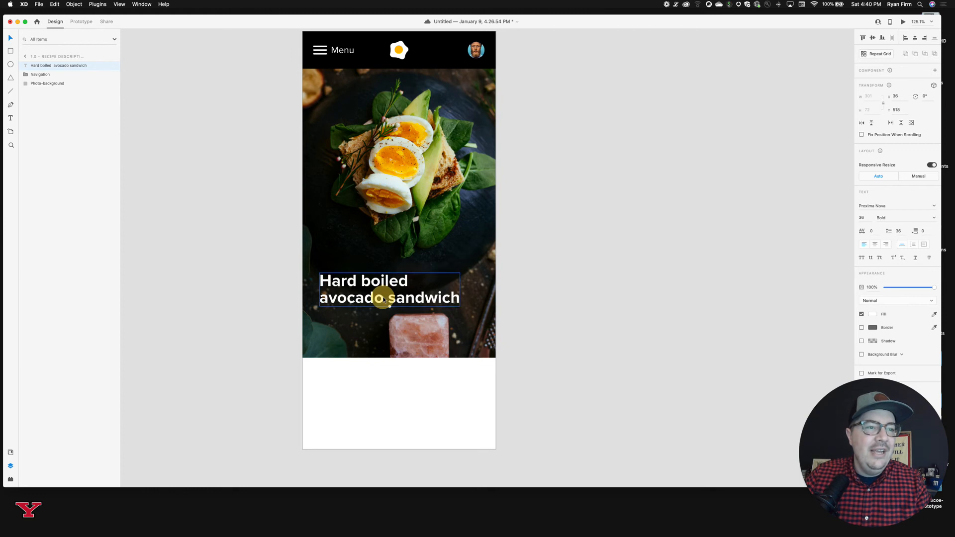
scroll(439, 249, "up", 3)
scroll(440, 249, "left", 2)
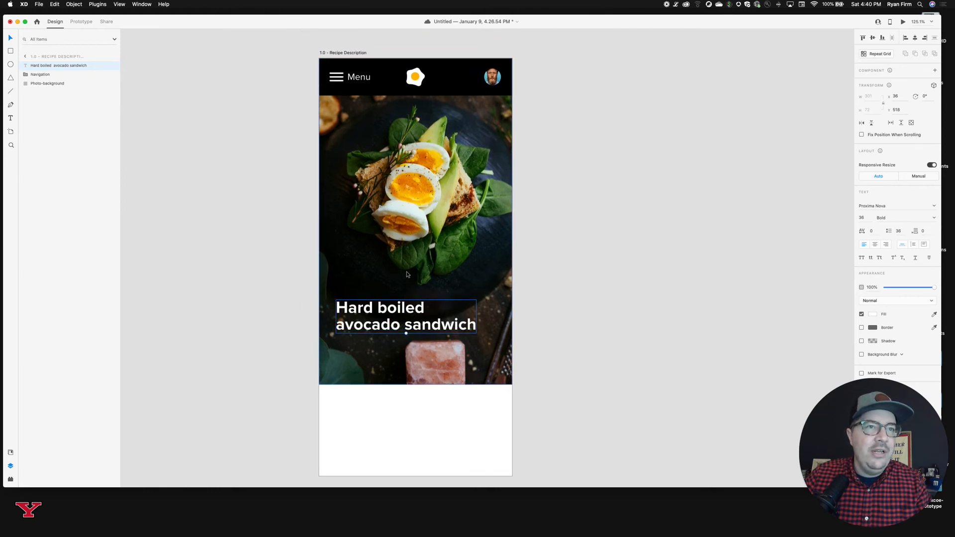
Lower the opacity of the black Nav-background rectangle so the food photo shows through behind the navigation.
left_click(450, 92)
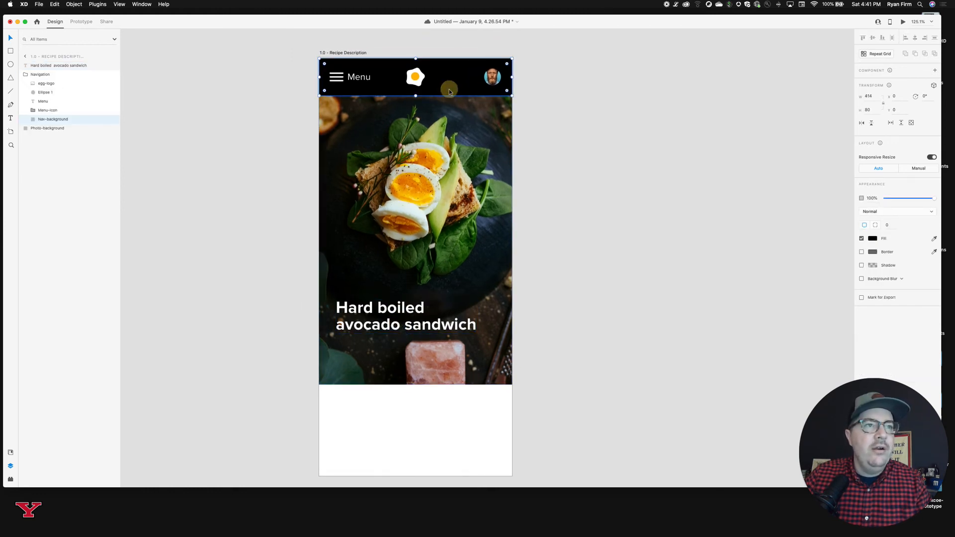
left_click(564, 113)
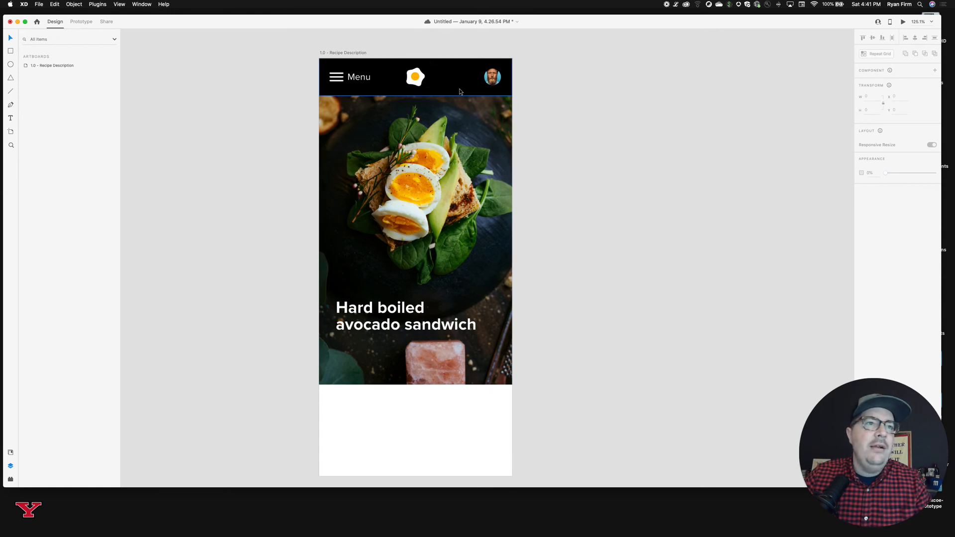
double_click(460, 93)
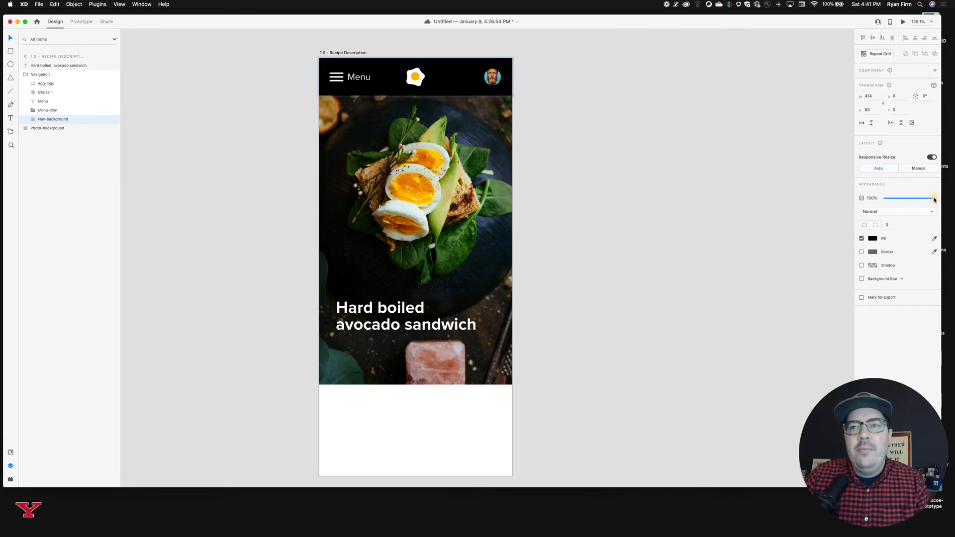
left_click_drag(934, 199, 903, 199)
left_click(596, 140)
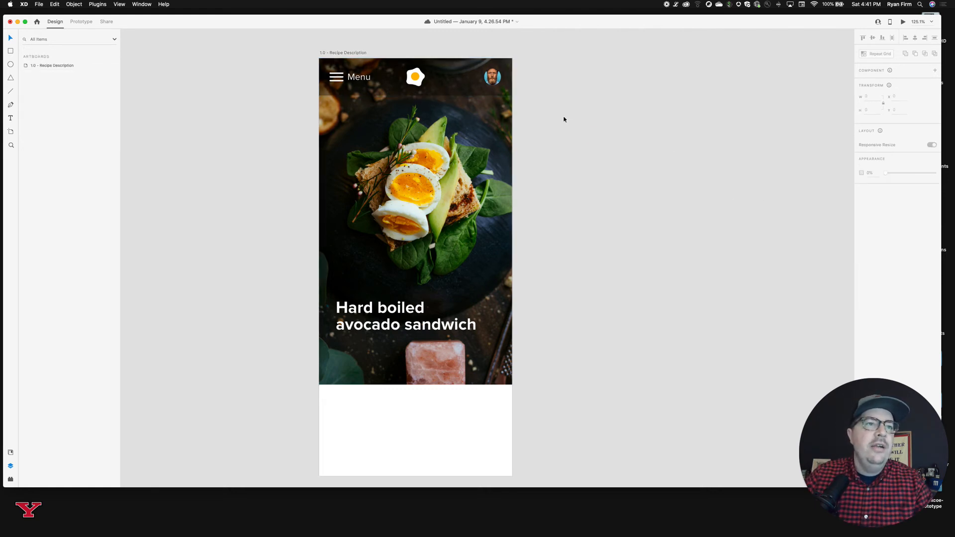
scroll(563, 118, "down", 3)
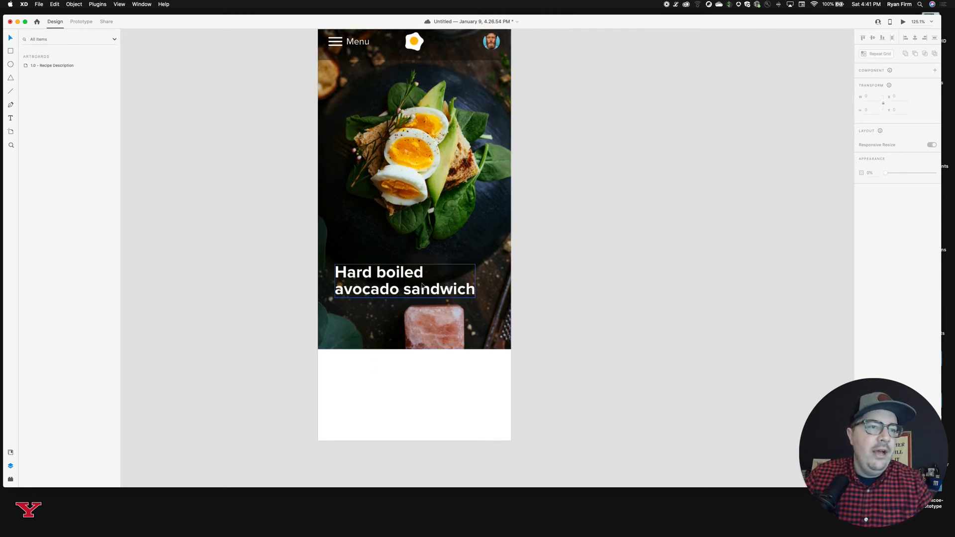
scroll(396, 406, "up", 2)
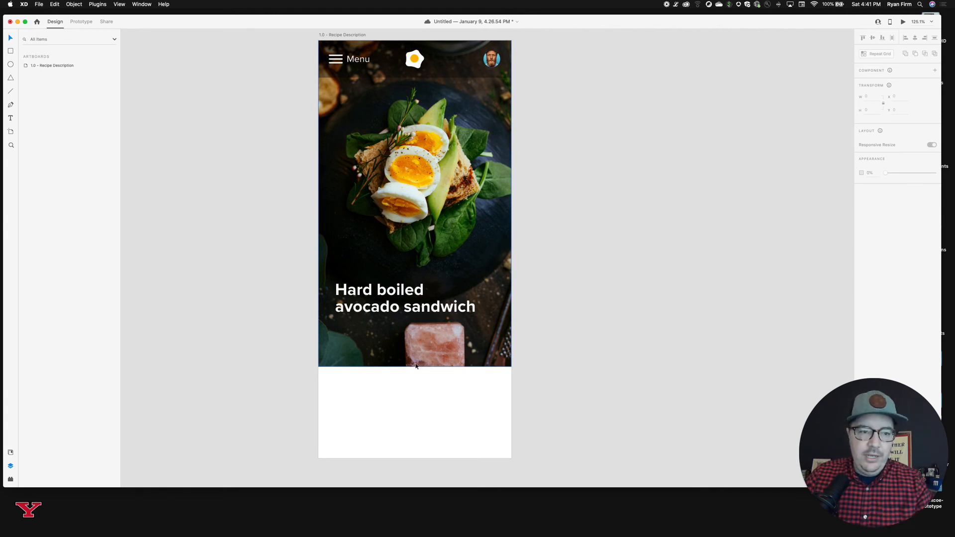
Draw a borderless rectangle about 414 × 420 across the artboard's lower part and place its layer directly above Photo-background.
key("r")
mouse_move(317, 457)
left_mouse_down()
mouse_move(439, 378)
mouse_move(512, 286)
mouse_move(510, 263)
left_mouse_up()
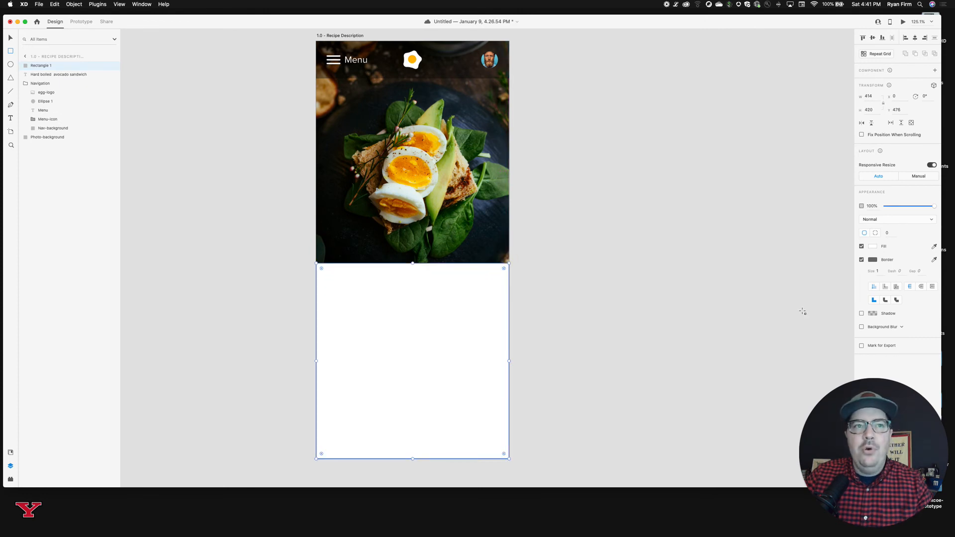
left_click(862, 260)
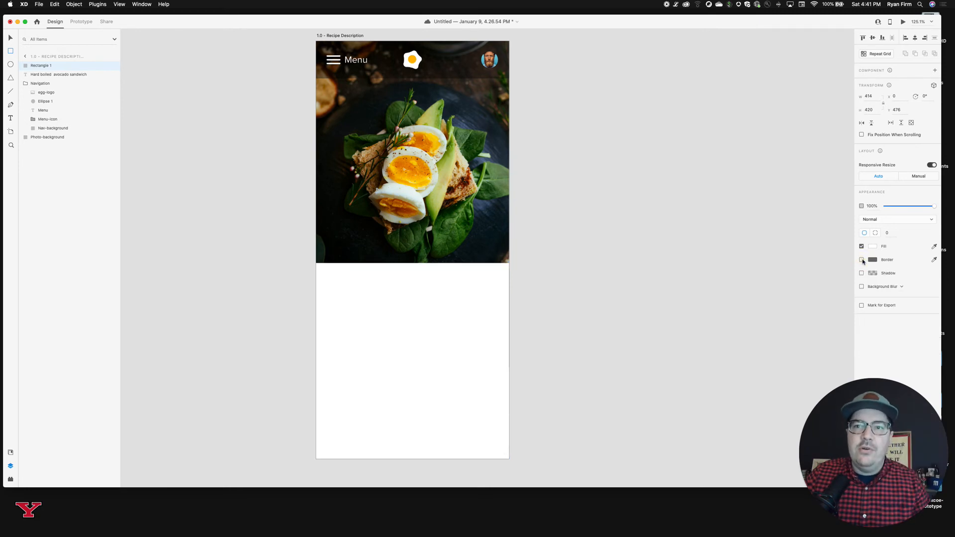
left_click(447, 321)
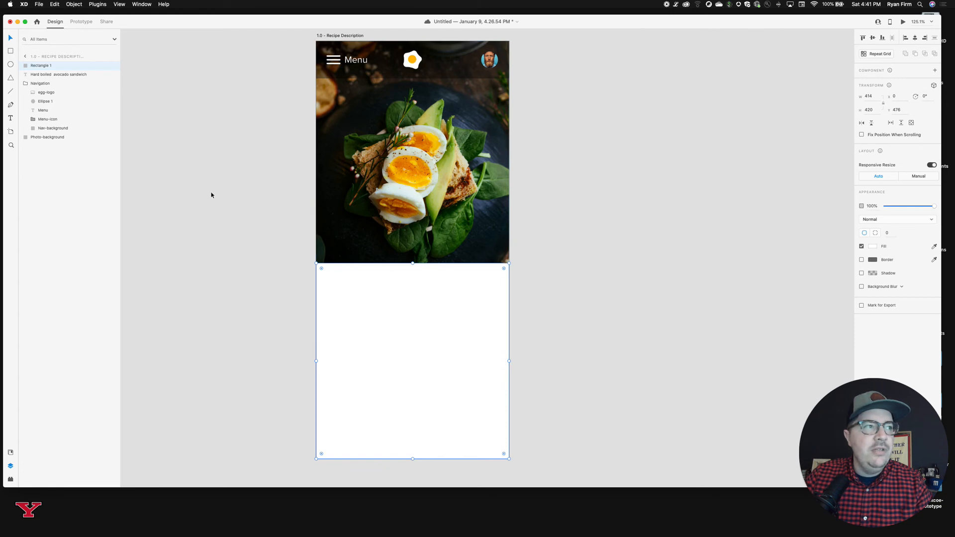
left_click_drag(45, 69, 29, 133)
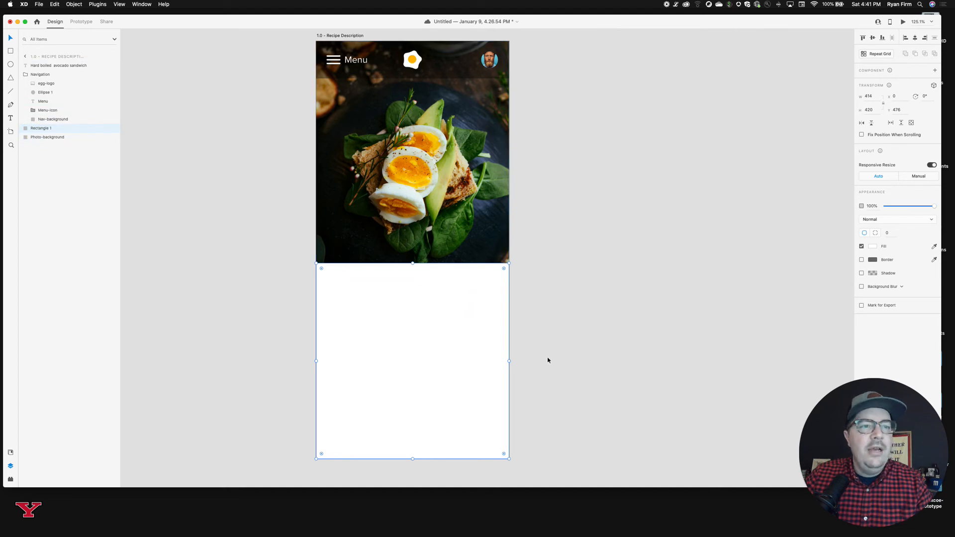
Change the rectangle's fill to a linear gradient and set its upper colour stop to #000000 at 0% opacity.
left_click(872, 248)
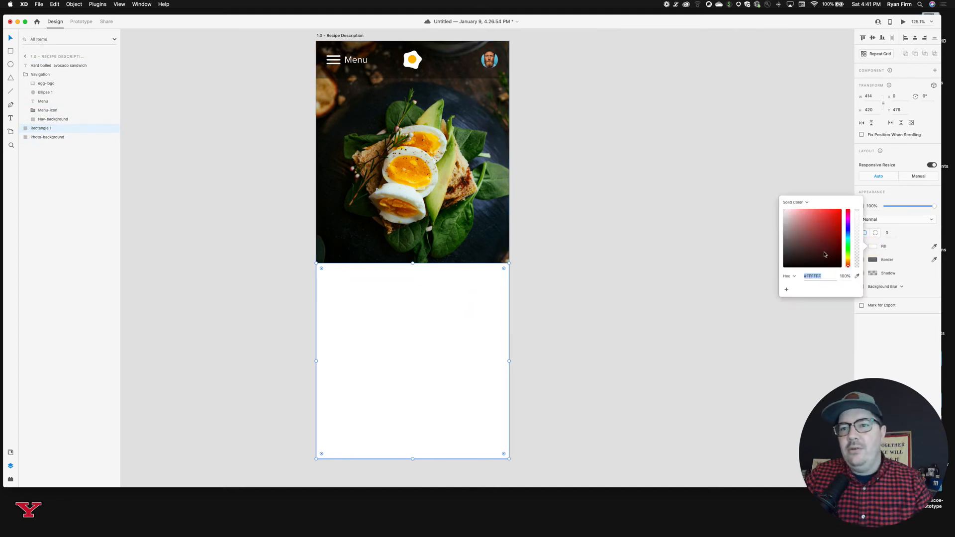
left_click(806, 202)
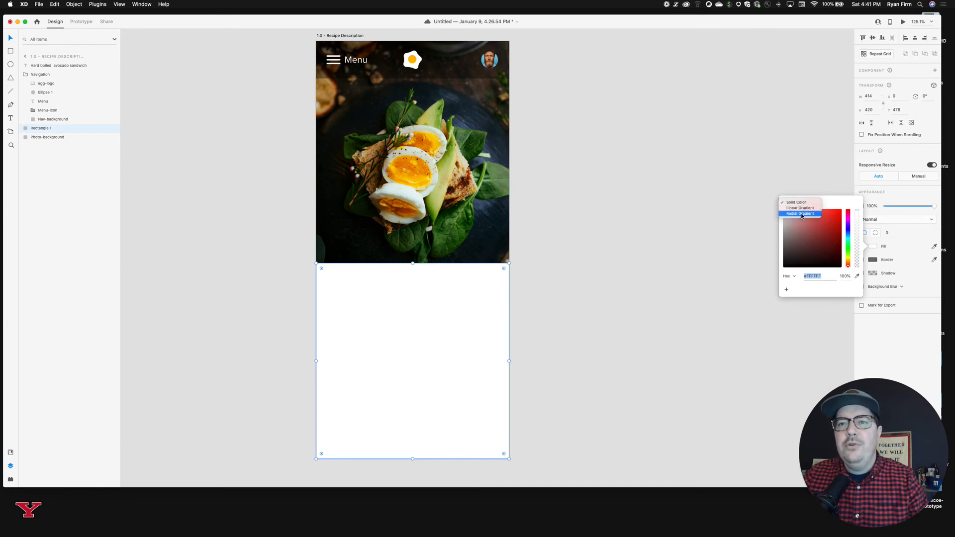
left_click(800, 208)
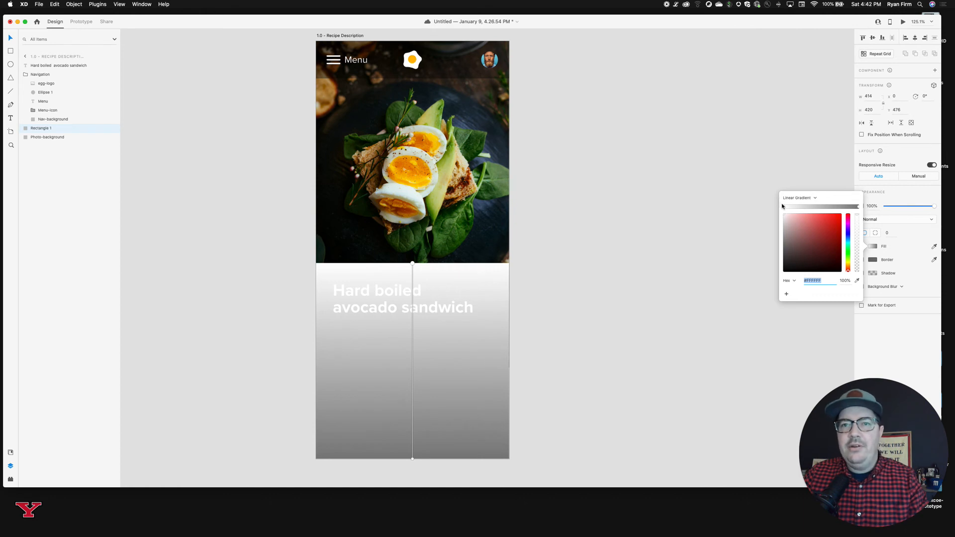
left_click(413, 263)
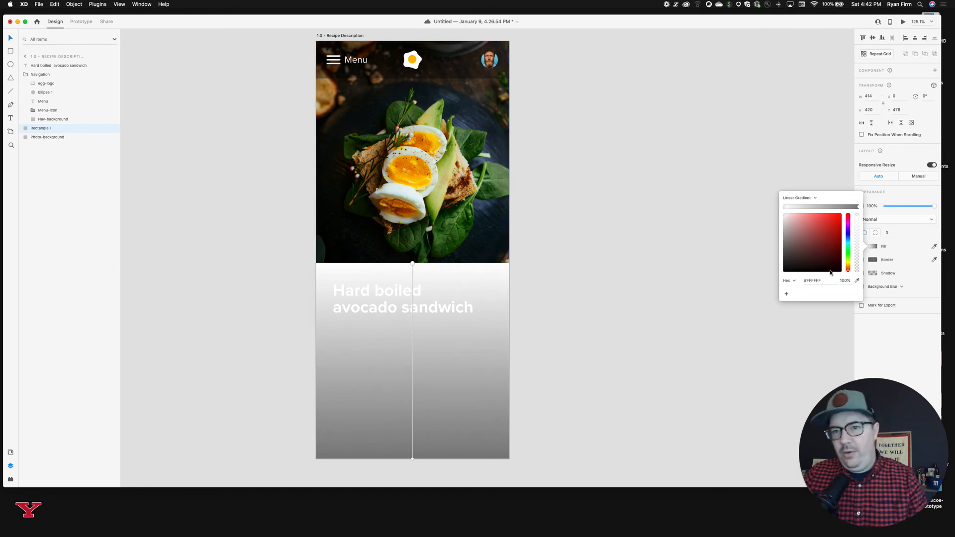
left_click_drag(862, 236, 860, 275)
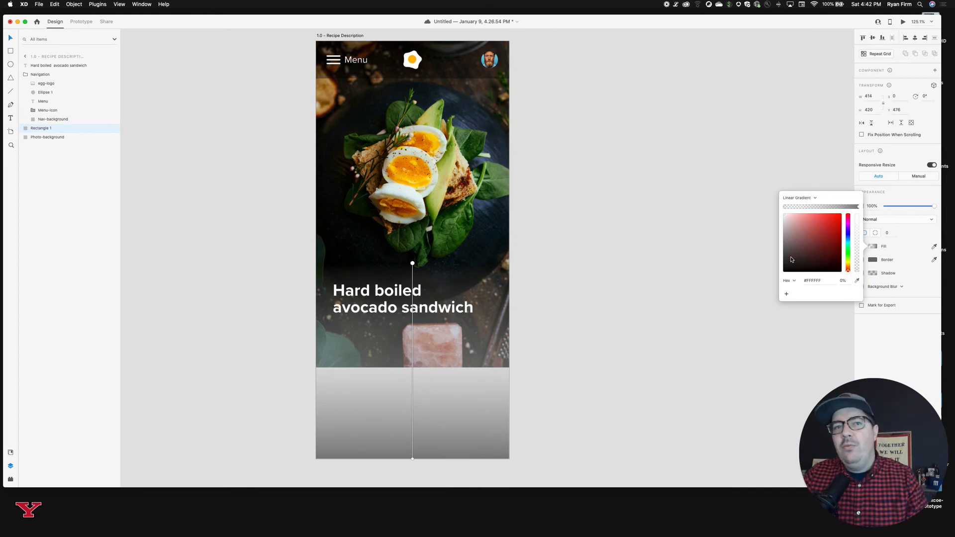
left_click_drag(792, 259, 790, 274)
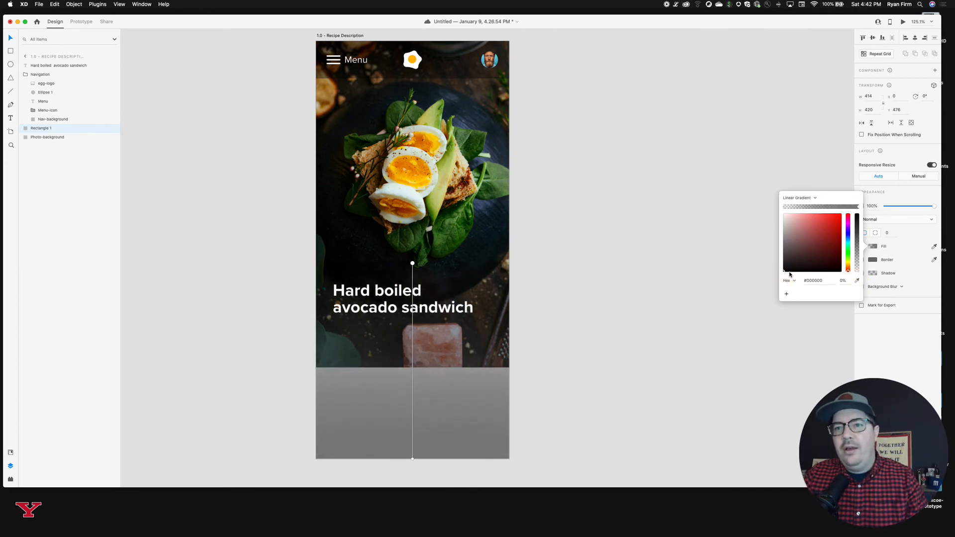
Set the gradient's lower colour stop to #000000 at 100% opacity.
left_click(859, 207)
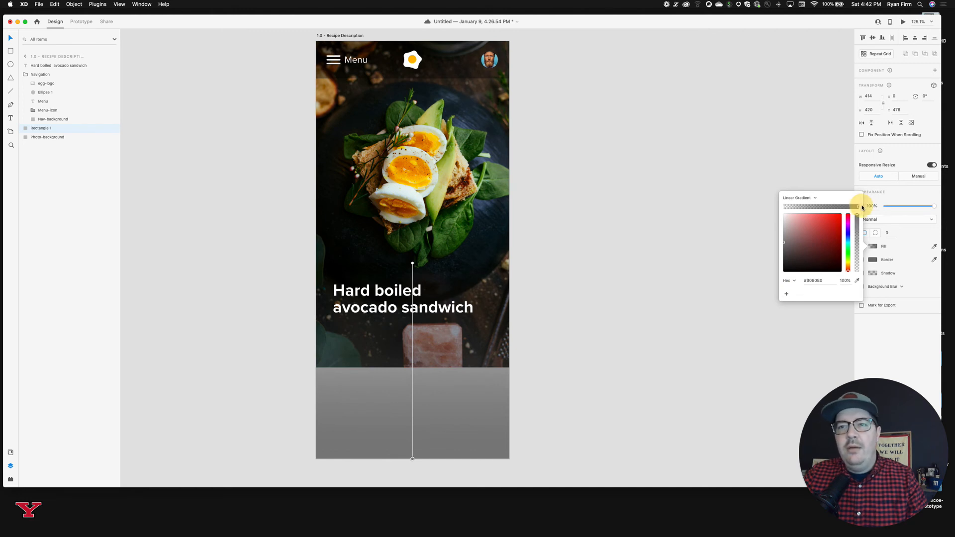
left_click_drag(799, 257, 772, 281)
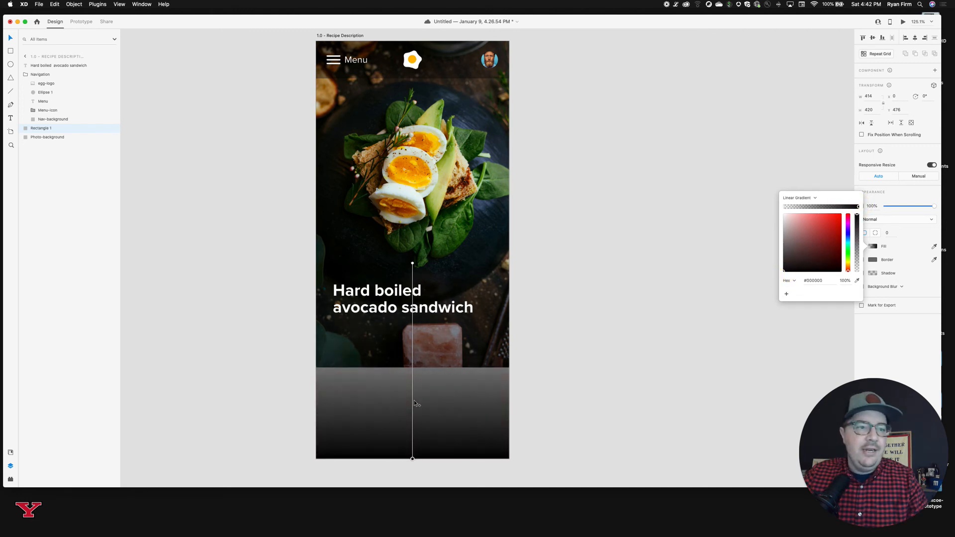
left_click(548, 341)
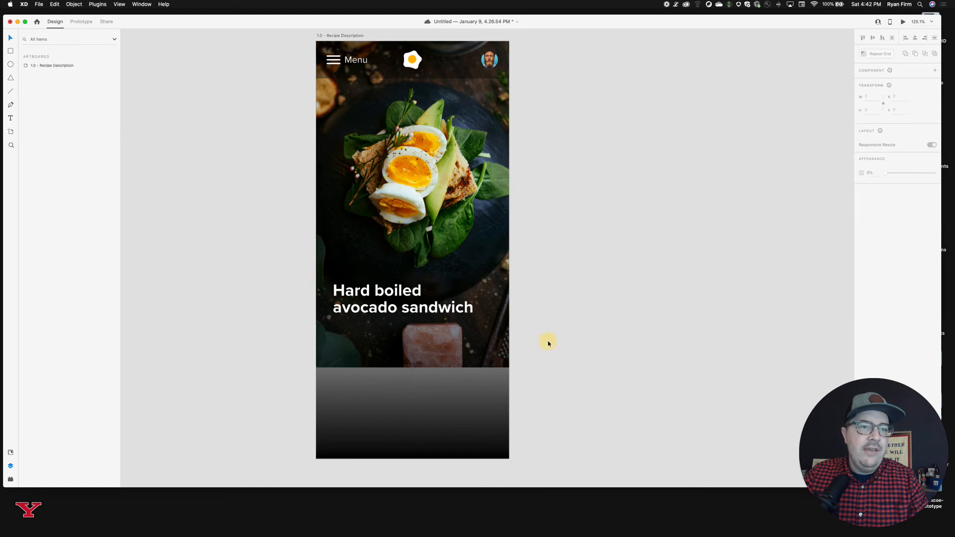
Move the gradient rectangle up to the photo's bottom edge and extend its top edge to about Y 166.
left_click(473, 399)
left_click_drag(470, 446, 471, 354)
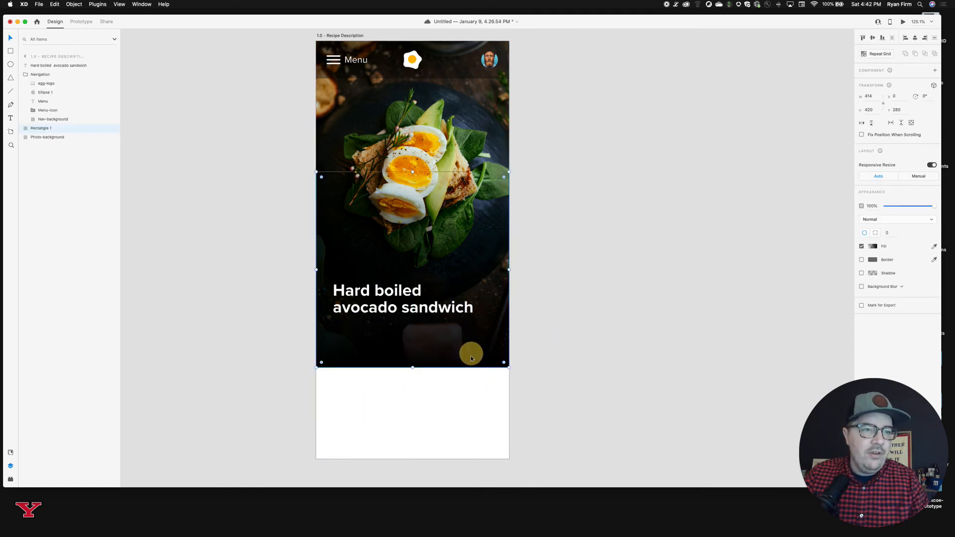
left_click_drag(413, 172, 413, 110)
key("super+z")
left_click_drag(413, 172, 413, 119)
left_click(562, 223)
Fill the area below the photo with a borderless black rectangle about 414 × 196 and extend its top edge slightly into the gradient.
key("r")
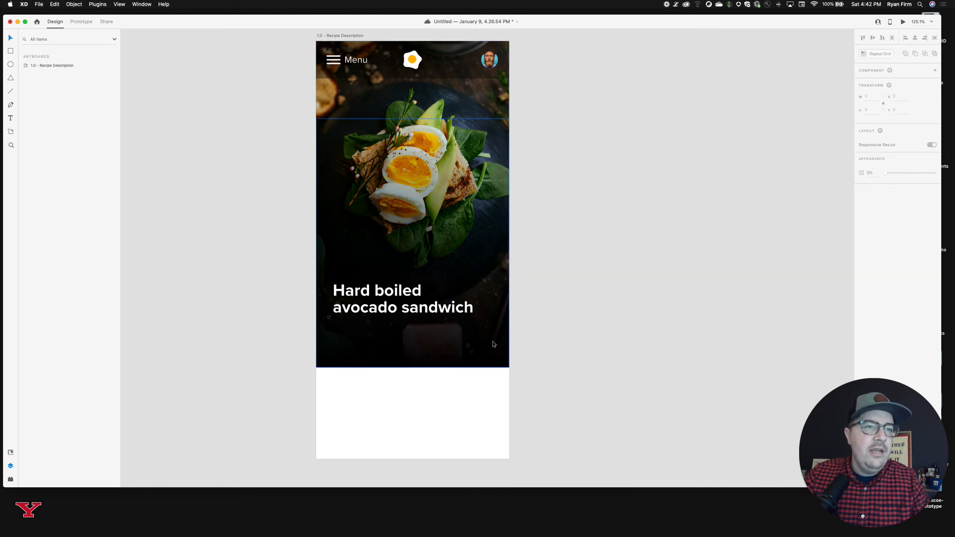
left_click_drag(314, 369, 508, 460)
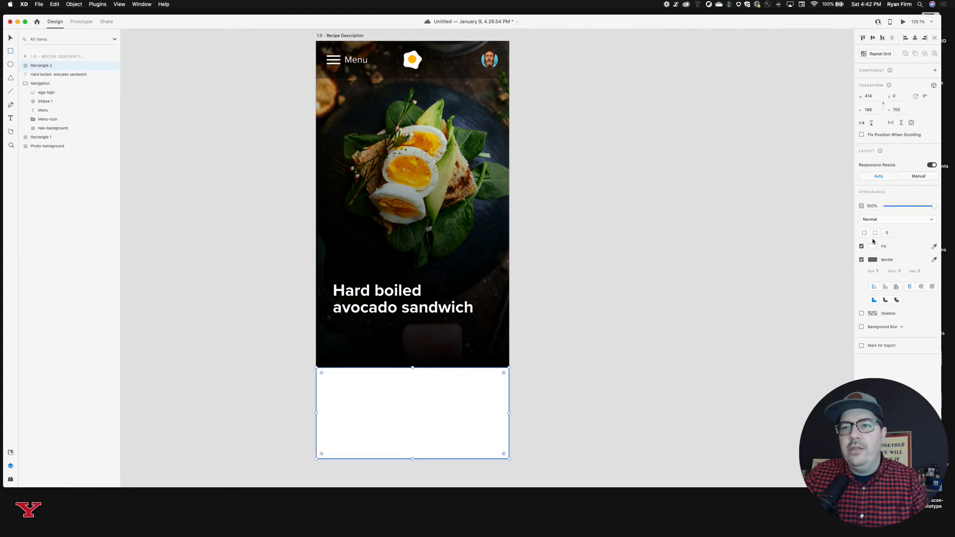
left_click(861, 260)
left_click(872, 247)
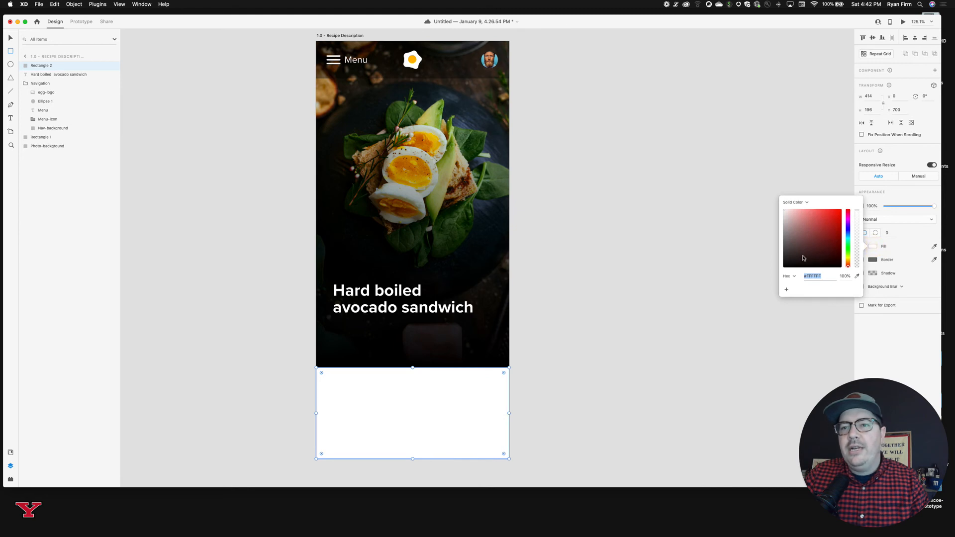
left_click_drag(803, 257, 770, 276)
left_click(689, 277)
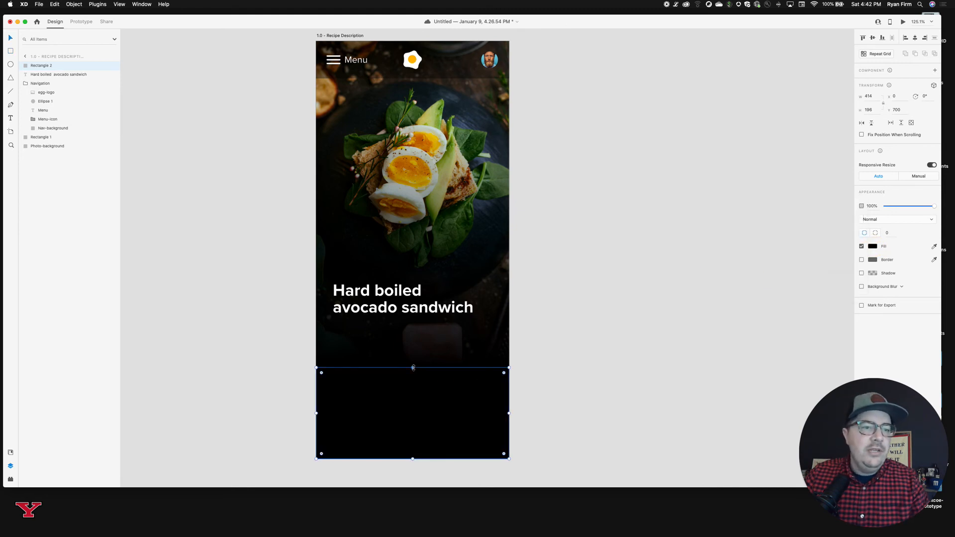
left_click_drag(415, 368, 414, 363)
left_click(571, 355)
Group the gradient and black rectangles and move the group's layer between Nav-background and Photo-background.
left_click(465, 382)
left_click(469, 353, "shift")
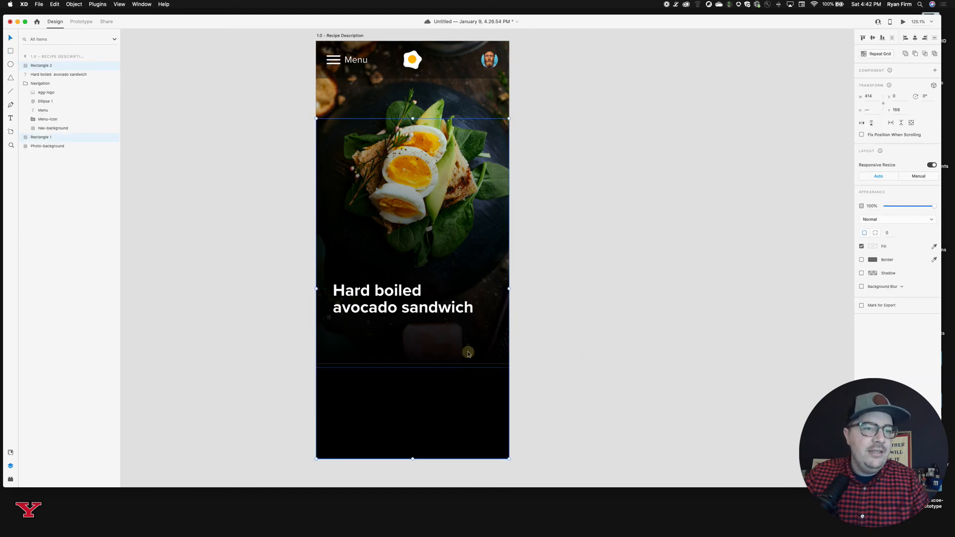
key("super+g")
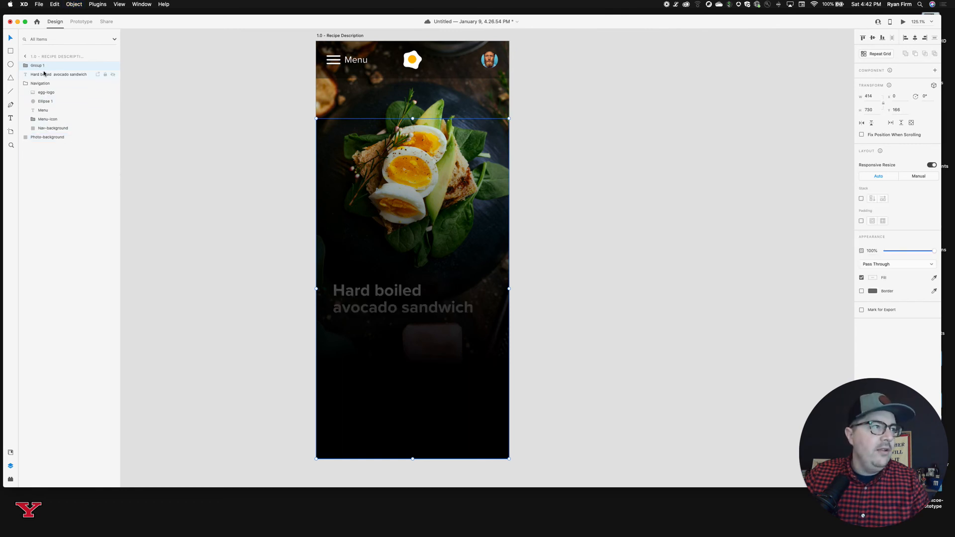
left_click_drag(42, 66, 40, 128)
Rename the group of gradient and black rectangles as Gradient-Background.
double_click(41, 128)
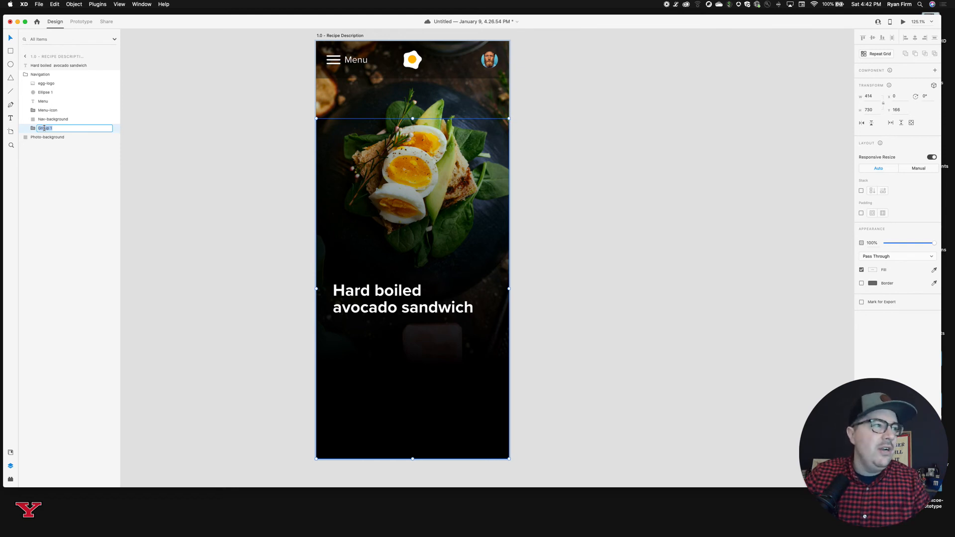
type("Gradient-Backg")
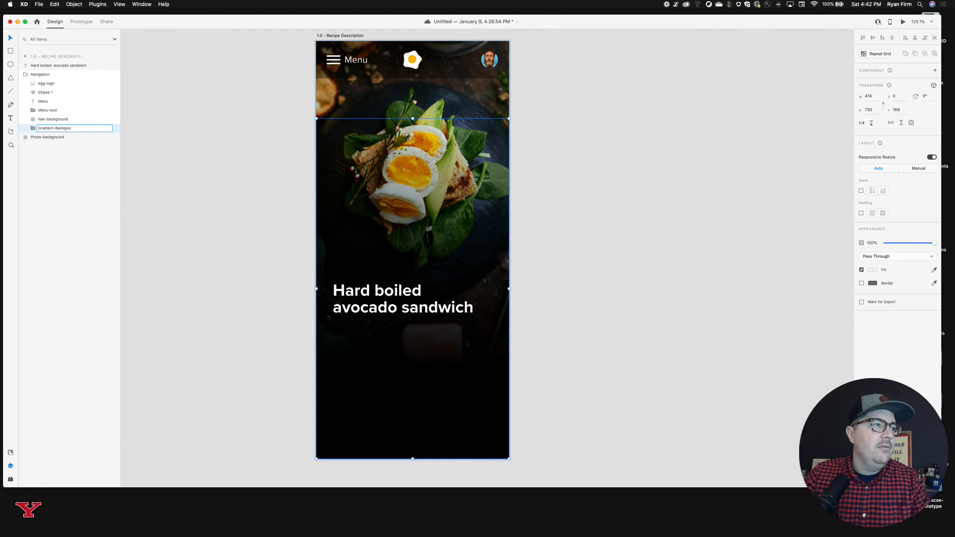
type("round")
key("Return")
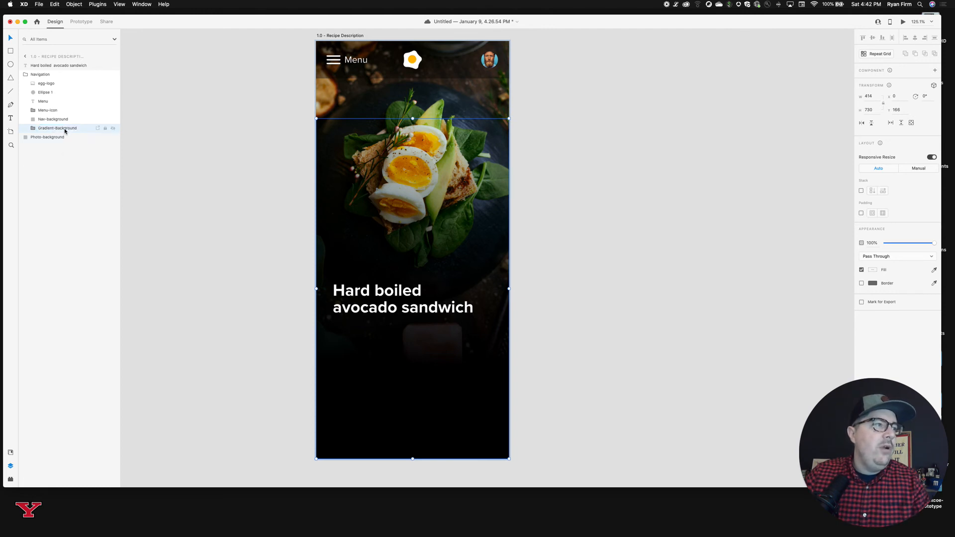
Change the gradient group's name to Gradient-Overlay.
left_click_drag(64, 130, 36, 129)
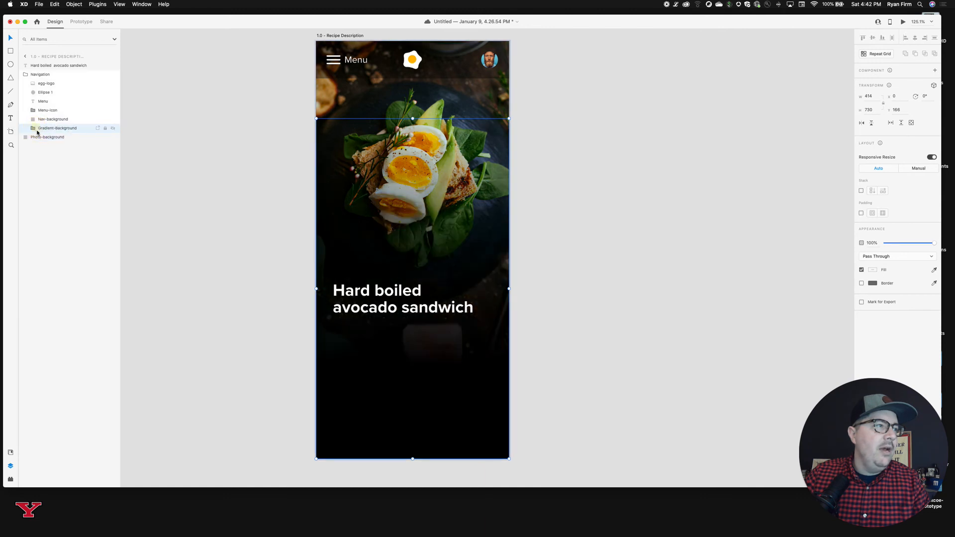
double_click(55, 128)
double_click(67, 128)
type("B")
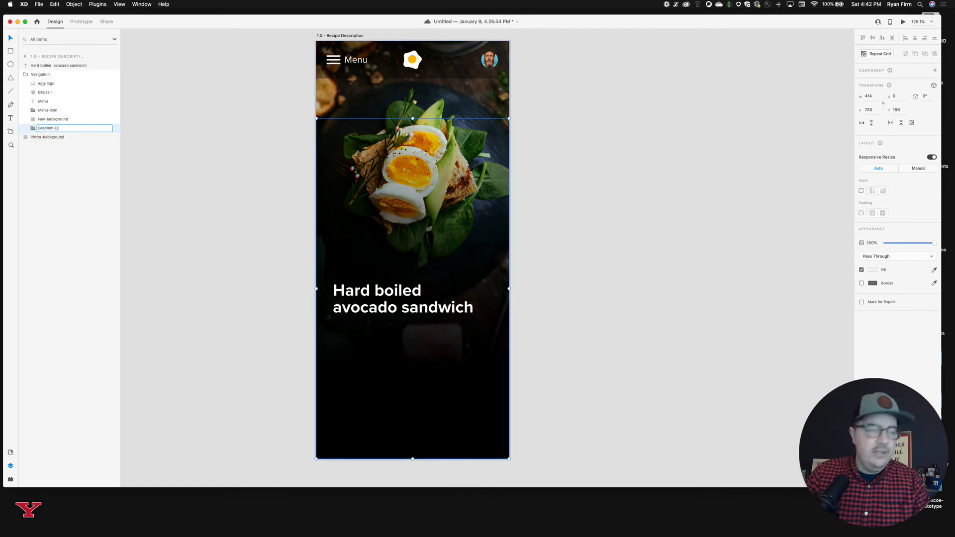
type("verlay")
key("Return")
Group Gradient-Overlay with Photo-background and move the new group below the Navigation group's layers.
left_click(63, 138, "shift")
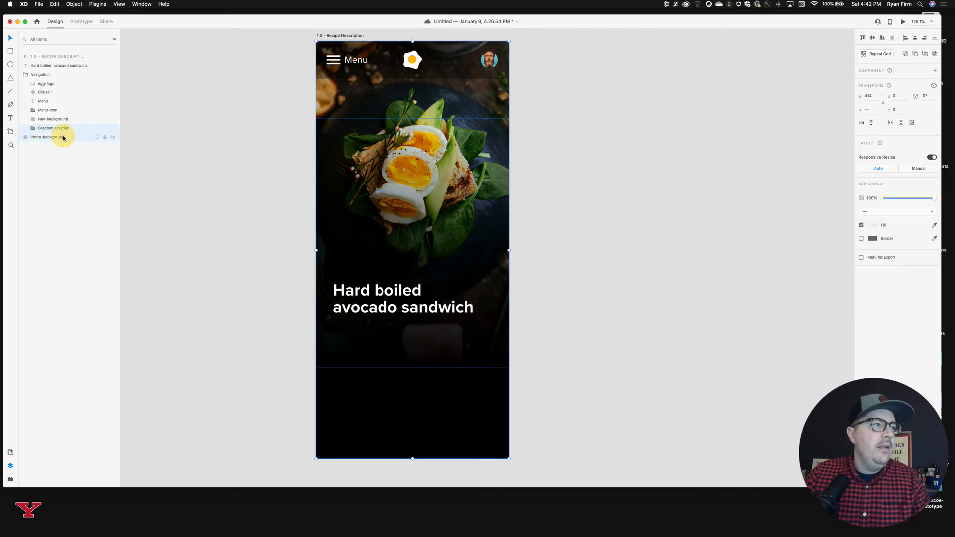
key("super+g")
left_click_drag(46, 75, 43, 128)
Rename the group holding the gradient overlay and food photo as "Photo background".
double_click(44, 128)
type("Photo")
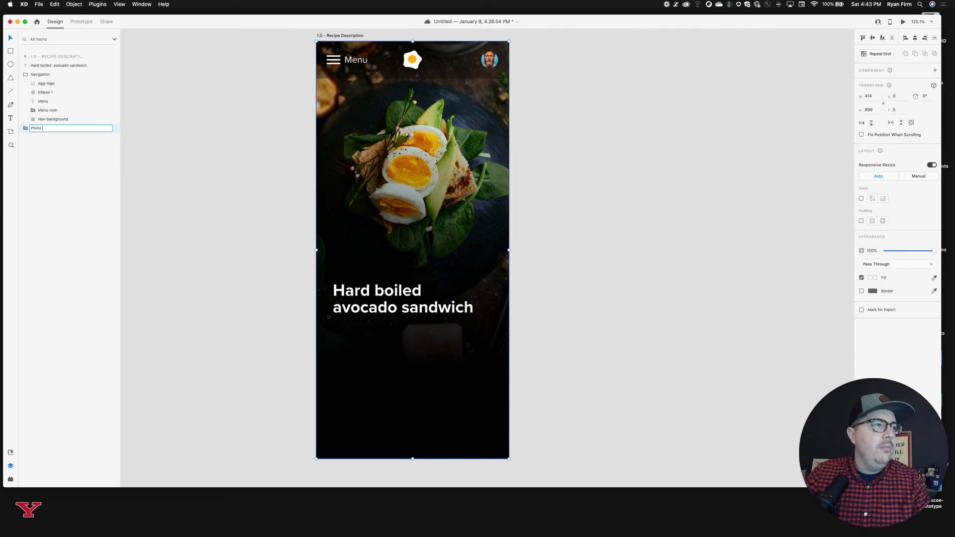
type(" background")
key("Return")
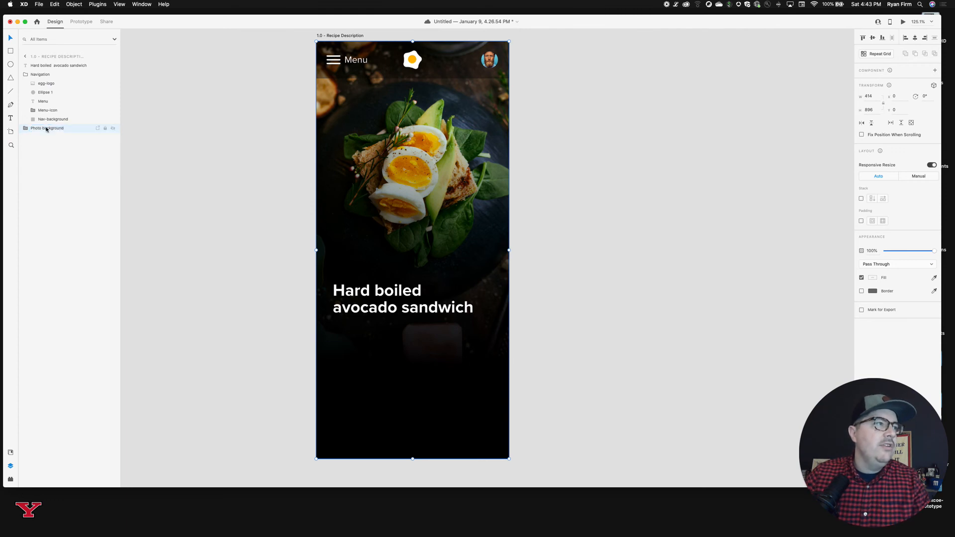
Collapse the Navigation group's layers and clear the selection on the artboard.
left_click(35, 75)
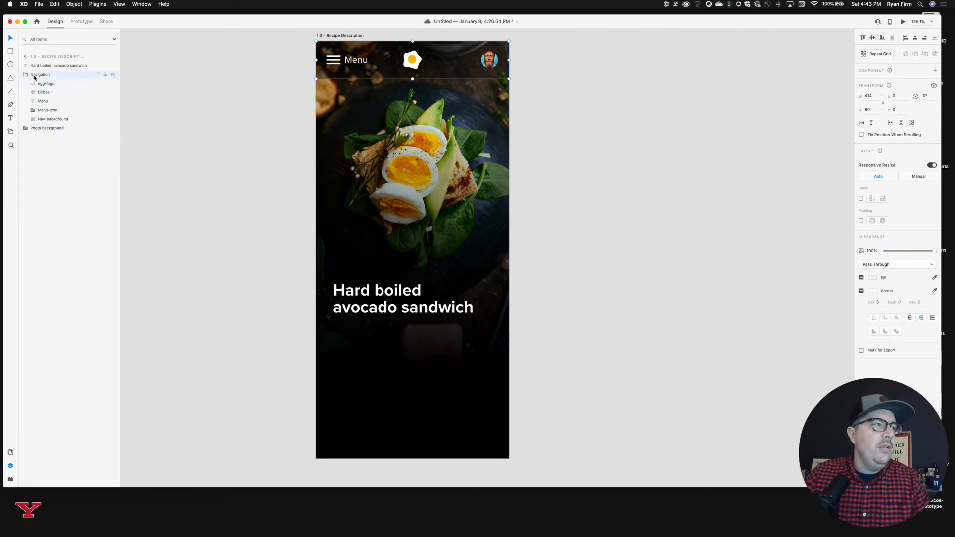
left_click(63, 75)
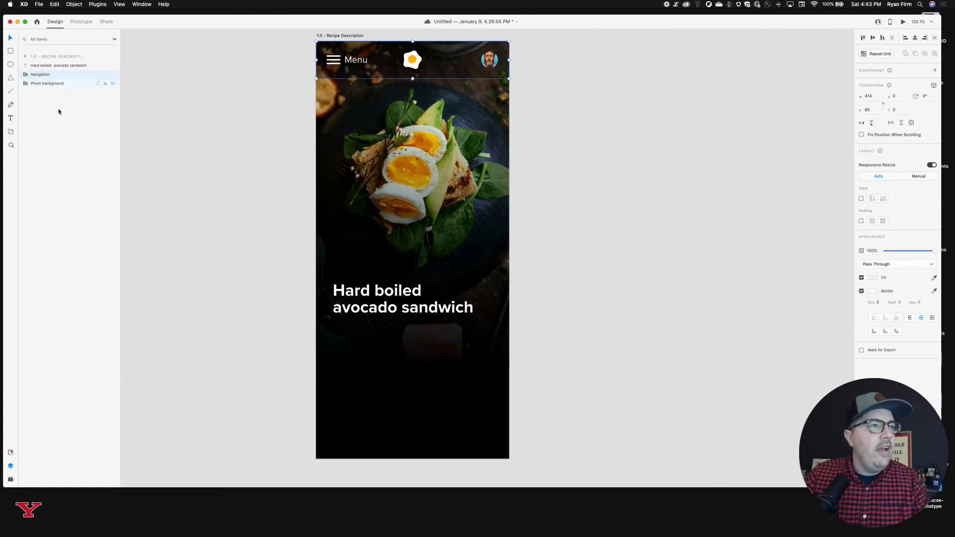
left_click(44, 85)
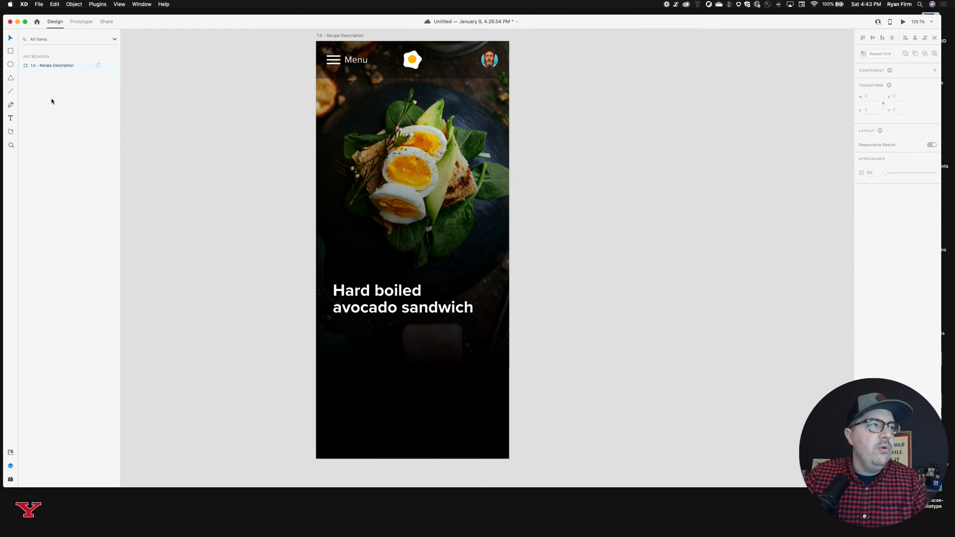
double_click(82, 67)
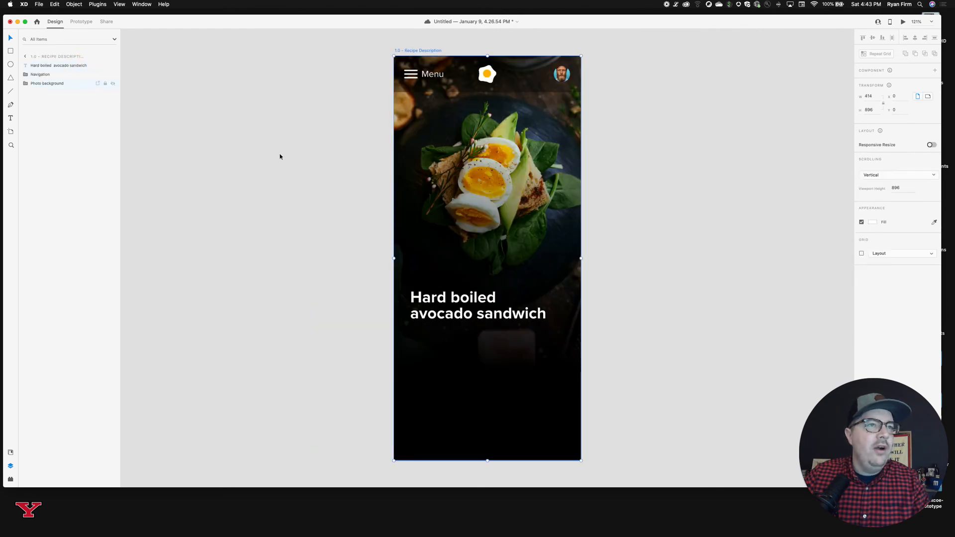
left_click(624, 312)
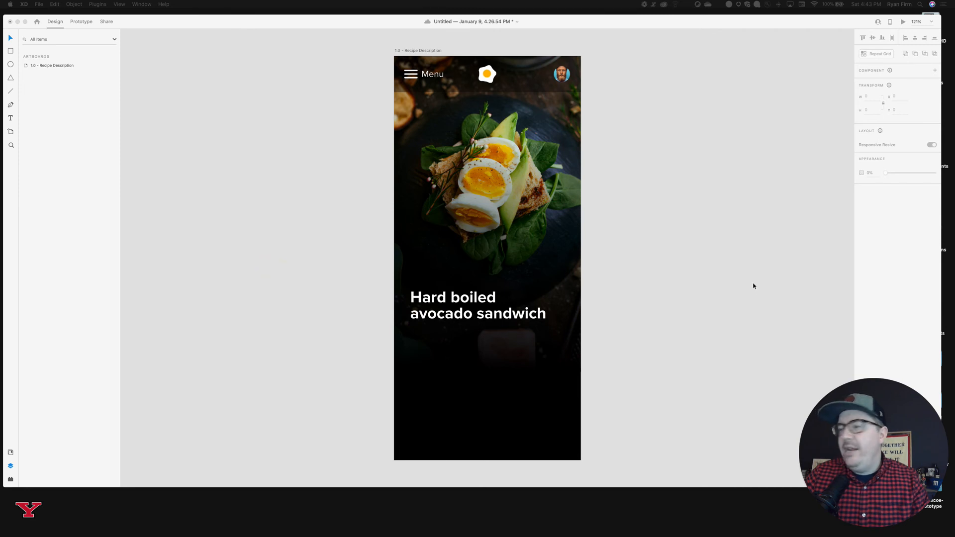
left_click(670, 262)
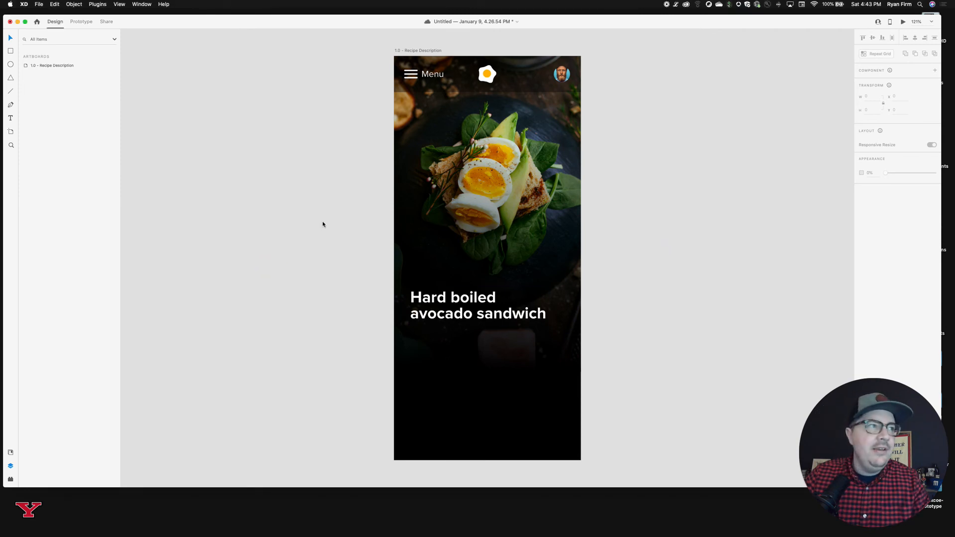
Show the layout grid, draw a column-wide text area about 342 wide below the title, and paste the recipe description into it.
left_click(10, 119)
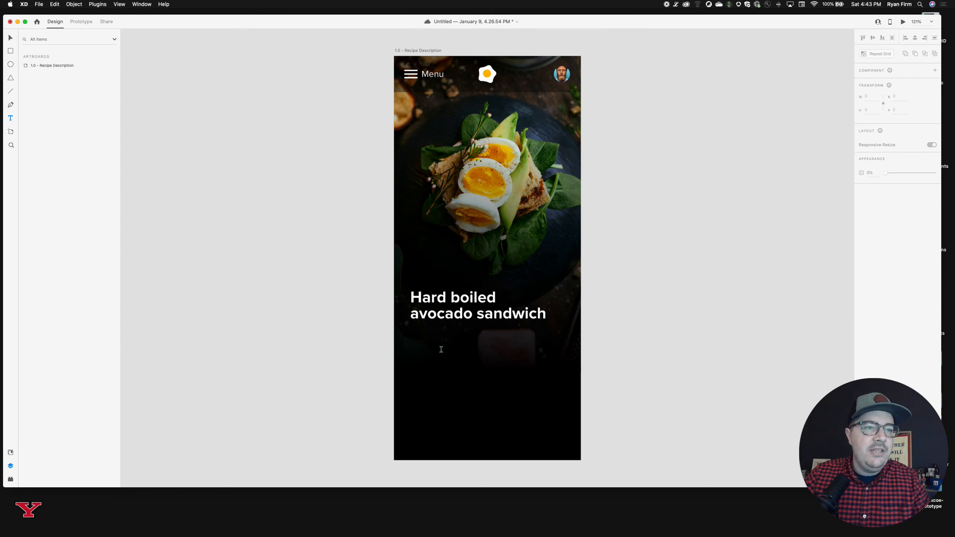
key("shift+super+apostrophe")
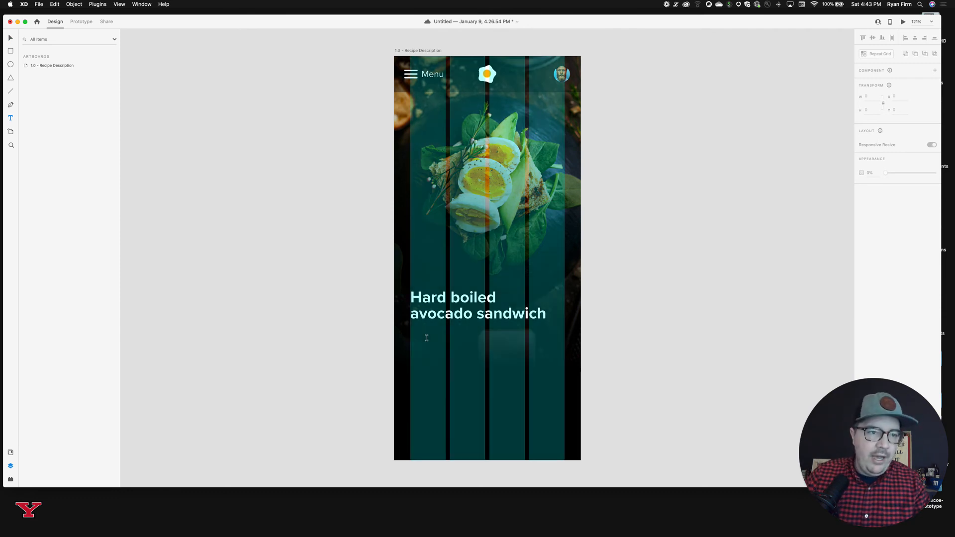
left_click_drag(411, 331, 563, 409)
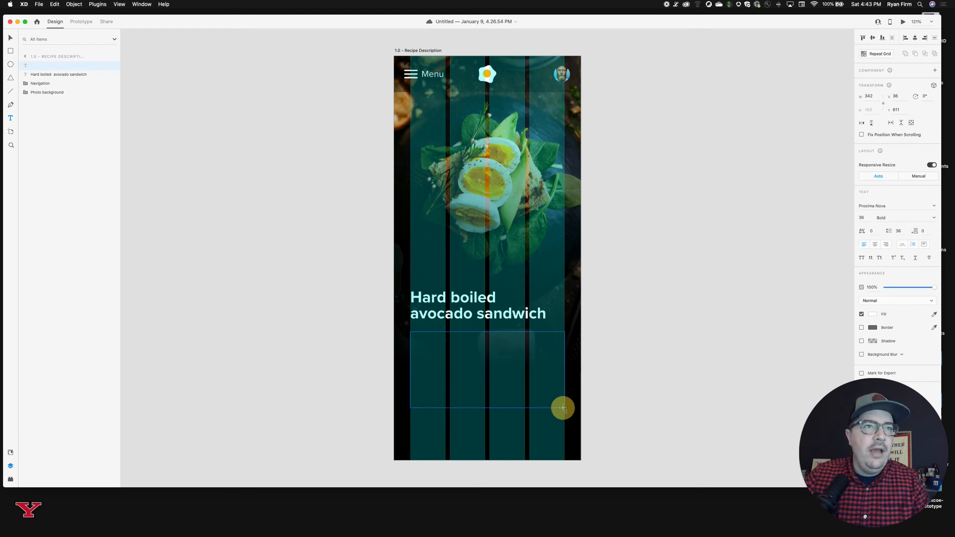
left_click_drag(563, 408, 563, 408)
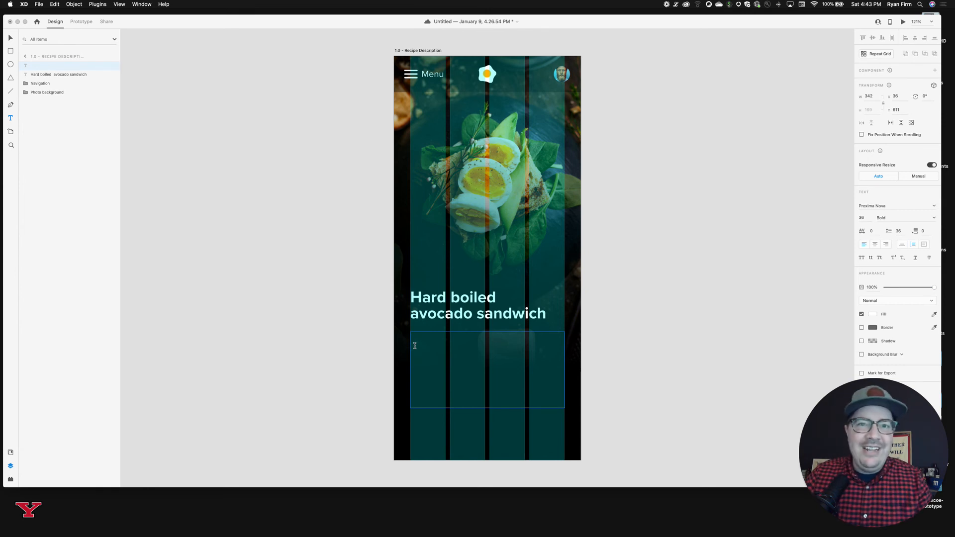
key("super+v")
key("super+a")
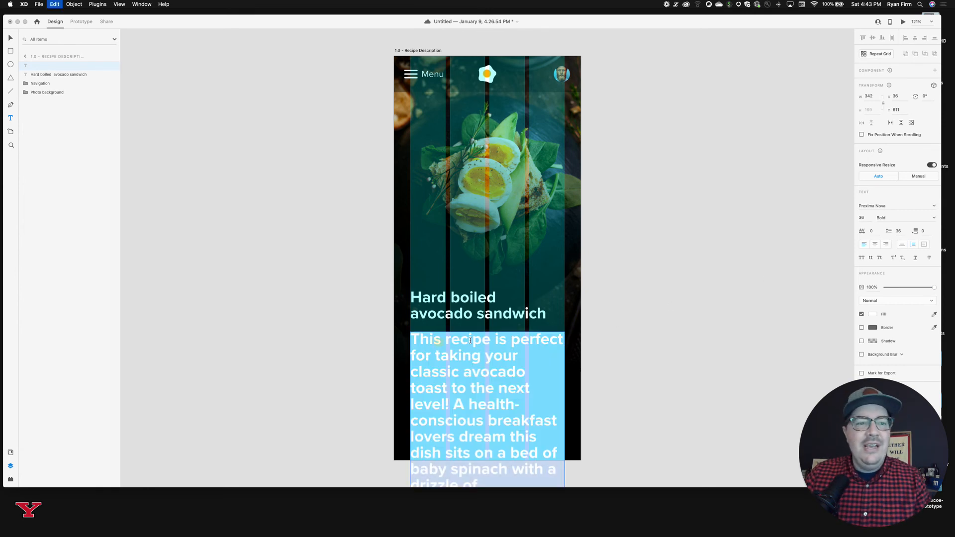
Set the recipe description to Proxima Nova Regular at size 18 with line spacing 18.
left_click(863, 219)
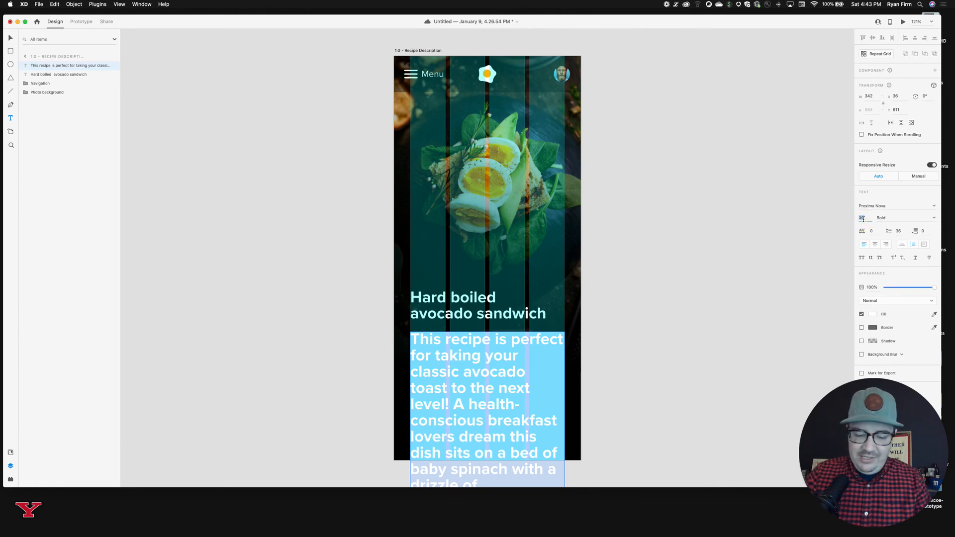
key("Return")
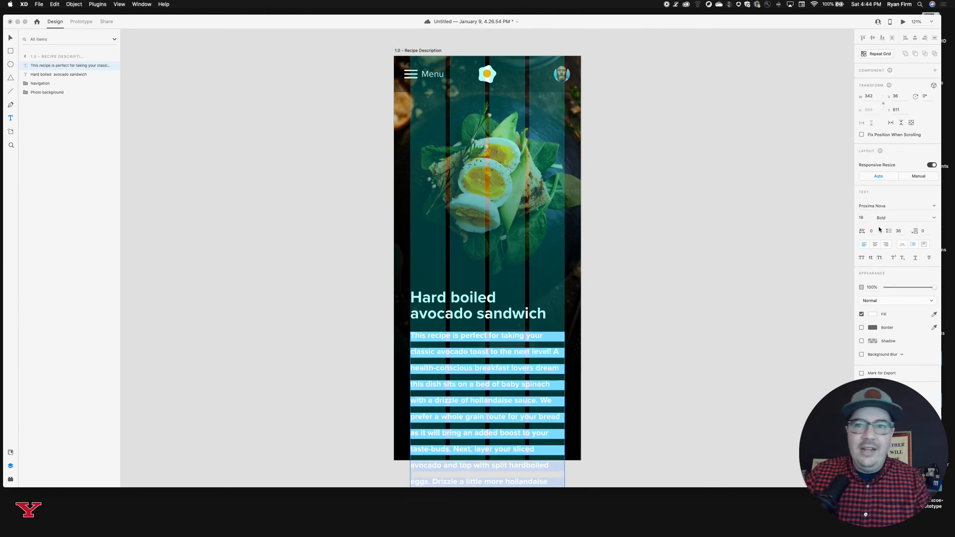
left_click(898, 231)
type("18")
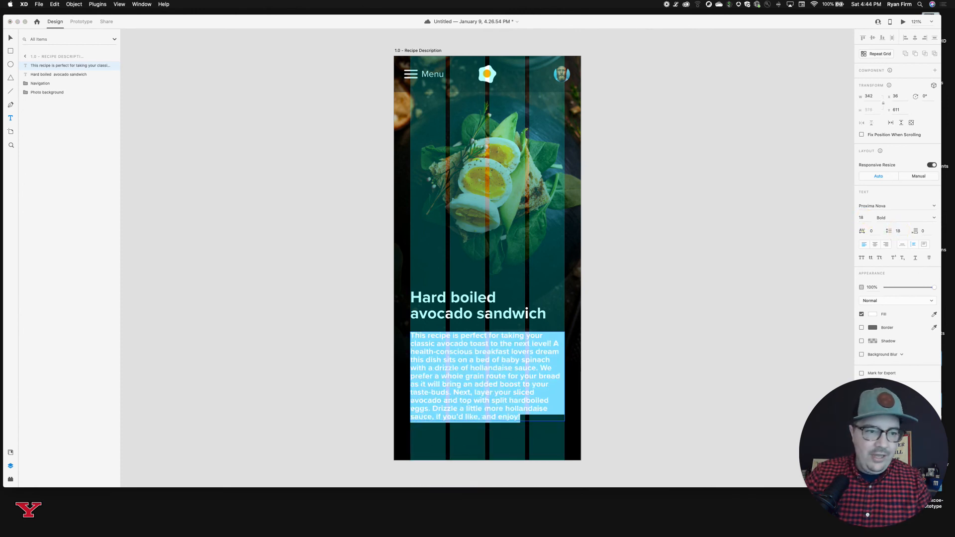
key("Return")
left_click(933, 218)
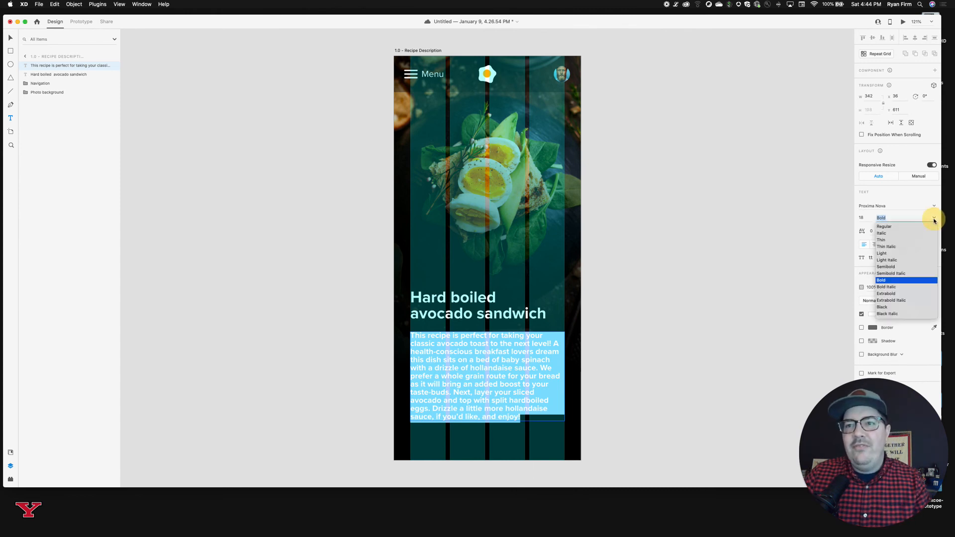
left_click(884, 226)
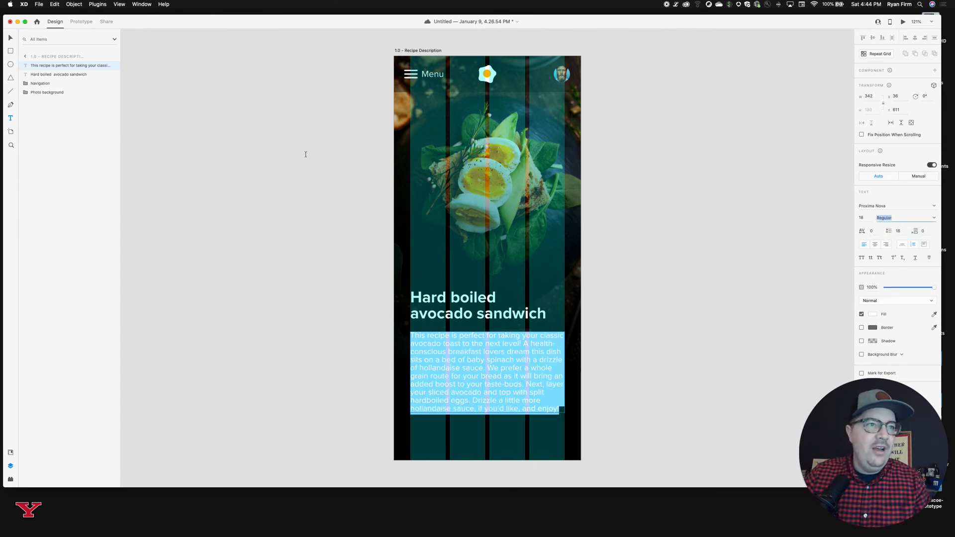
key("Escape")
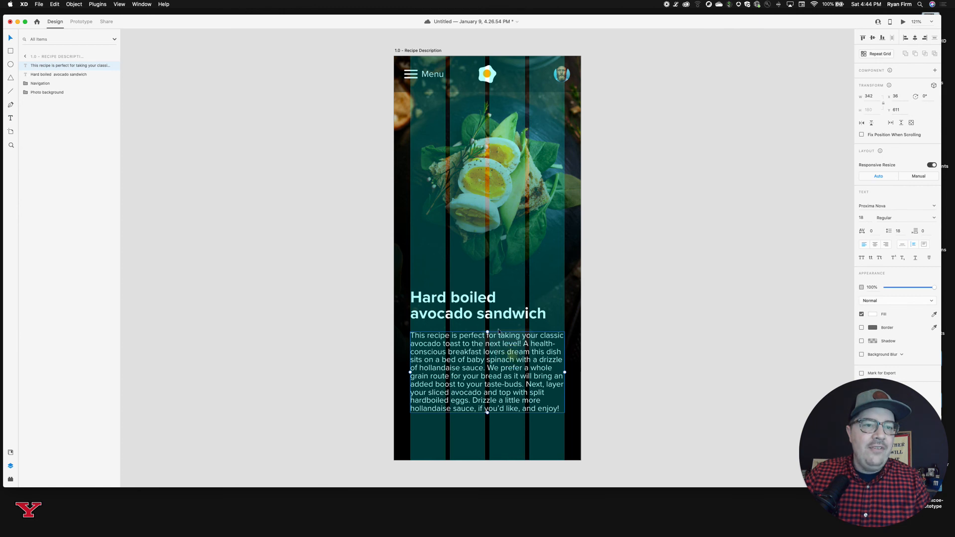
Hide the layout grid and move the title and description together up to Y 470.
key("super+shift+apostrophe")
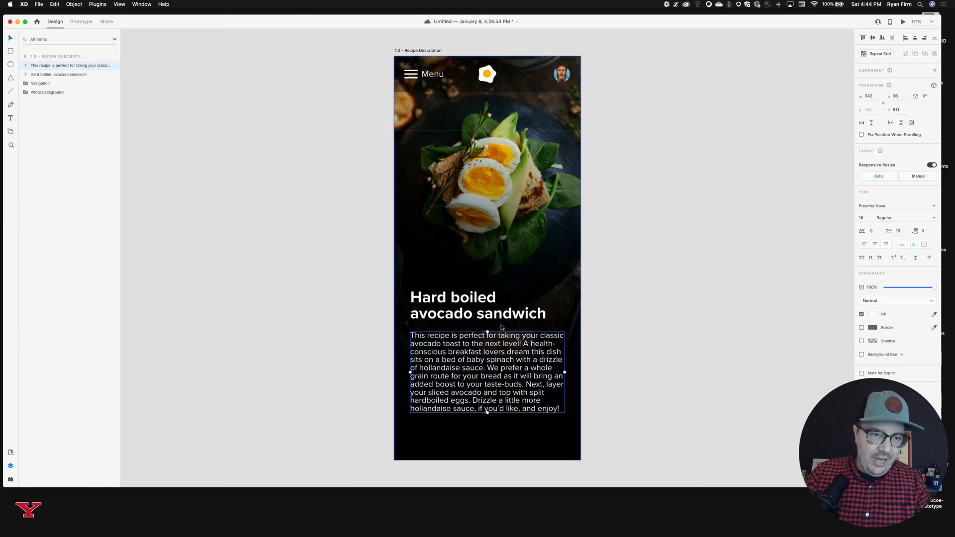
left_click(497, 315, "shift")
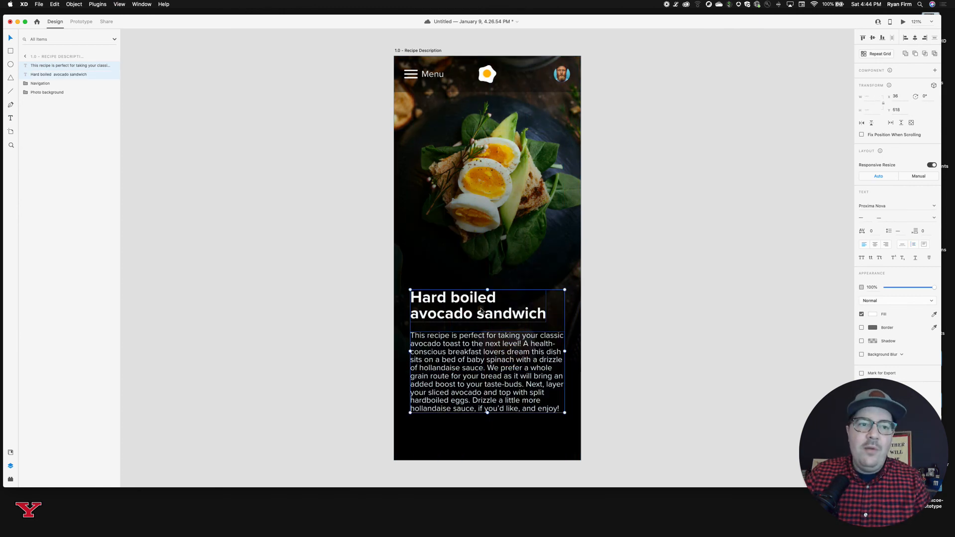
left_click_drag(480, 311, 479, 291)
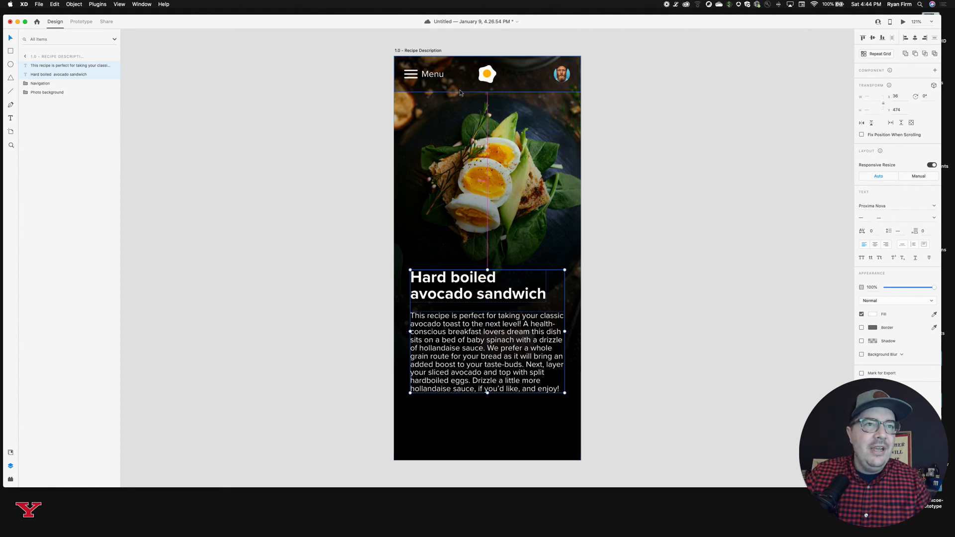
key("Up")
key("Up")
key("Up")
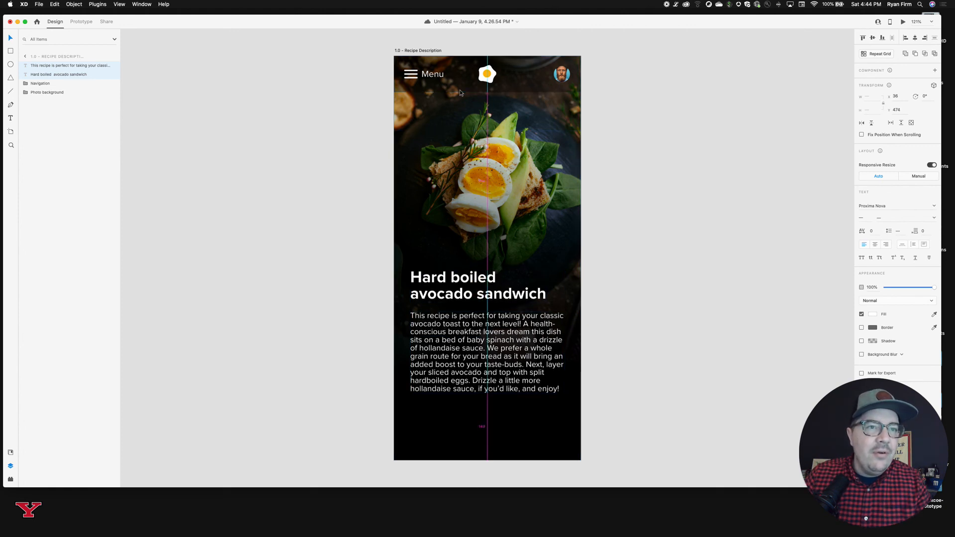
key("Up")
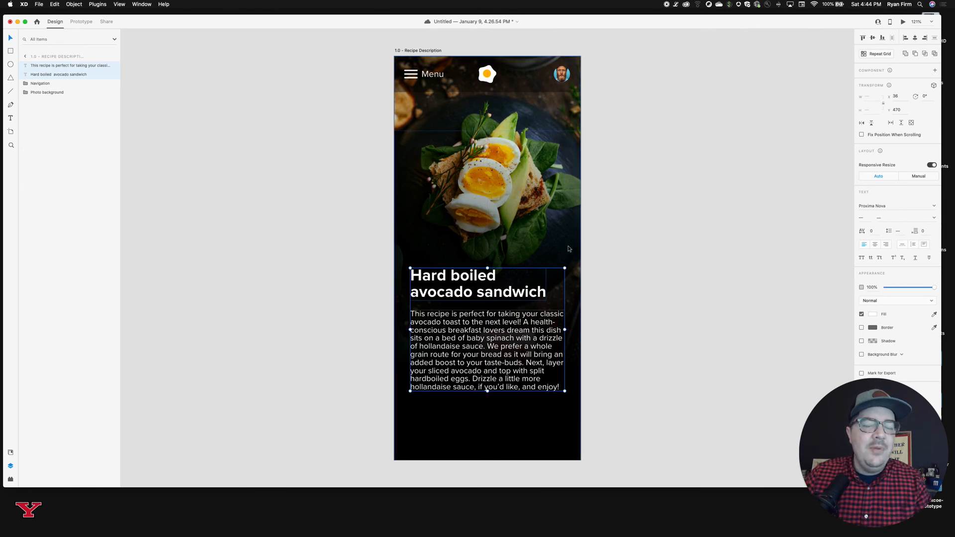
key("alt")
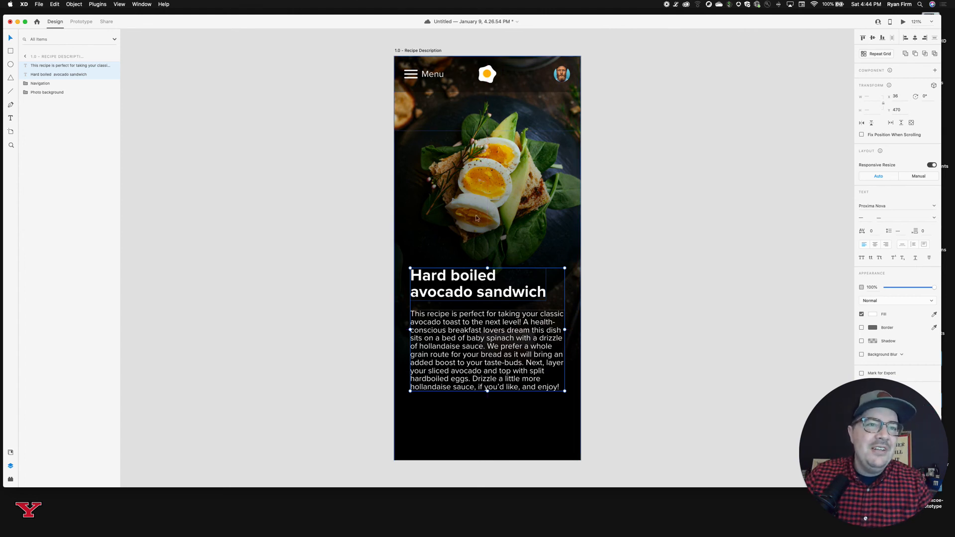
left_click(638, 228)
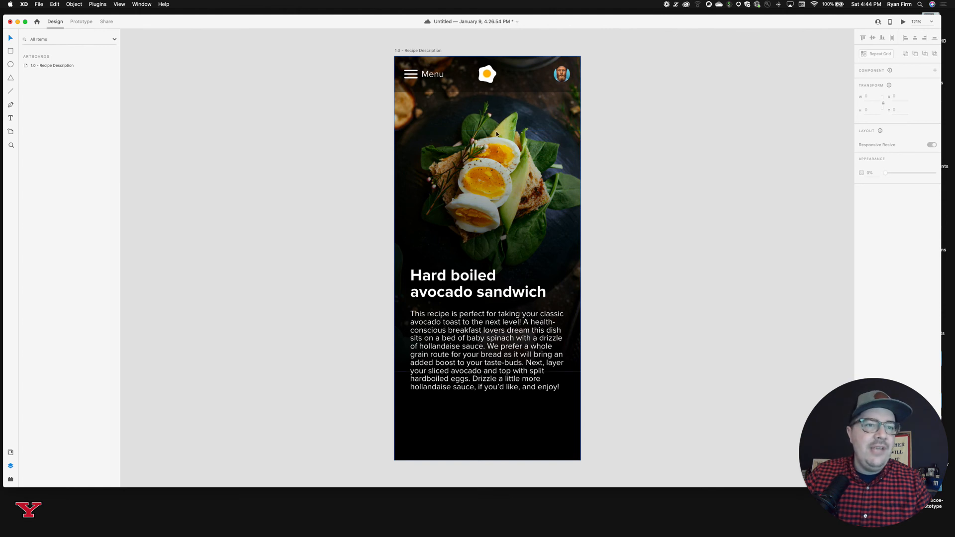
scroll(485, 325, "down", 1)
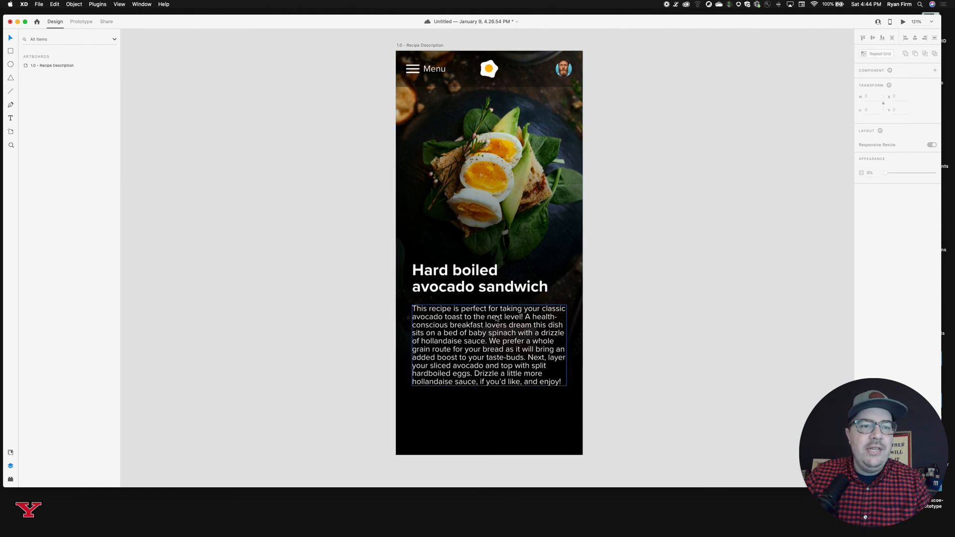
left_click(461, 349)
left_click(633, 212)
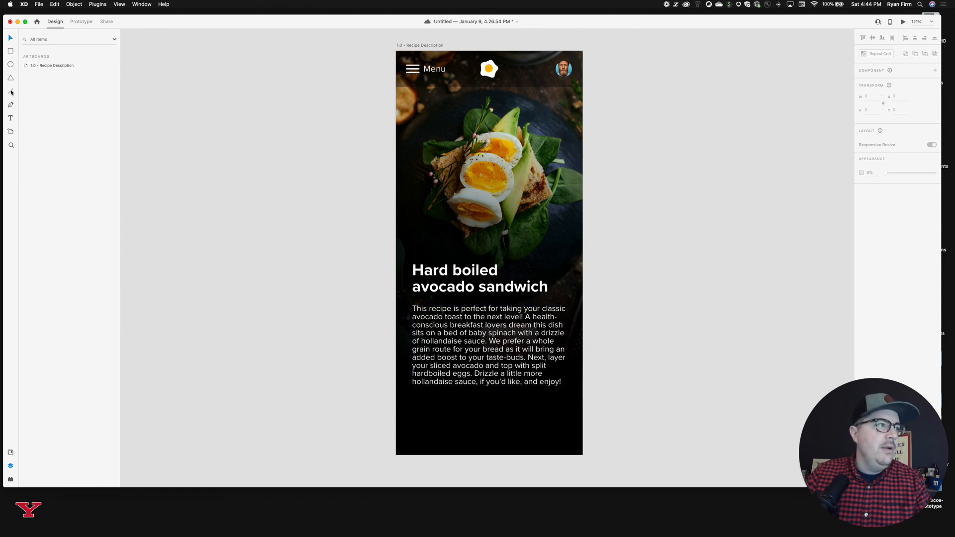
Show the layout grid and draw a column-wide rectangle about 342 by 64 below the description.
left_click(11, 51)
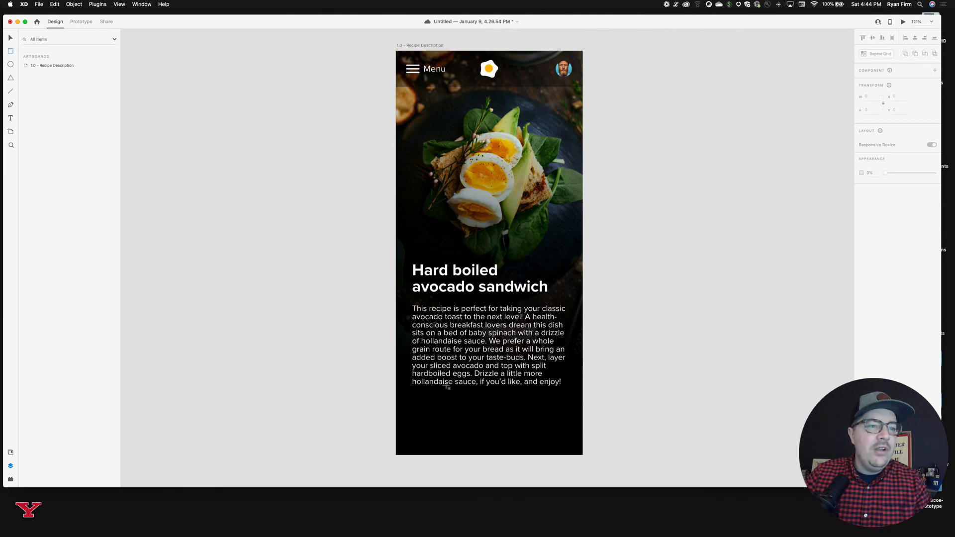
key("super+shift+apostrophe")
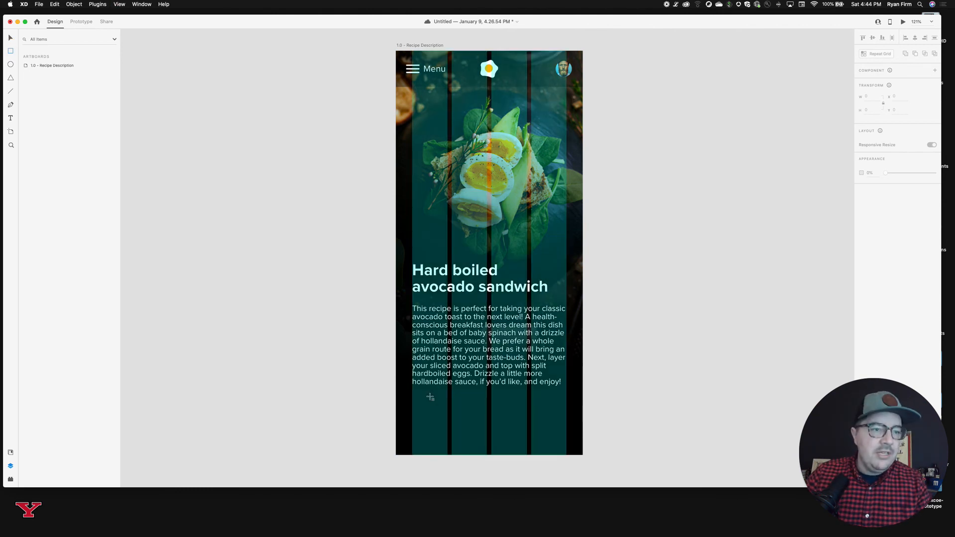
left_click(415, 403)
left_click_drag(415, 403, 566, 431)
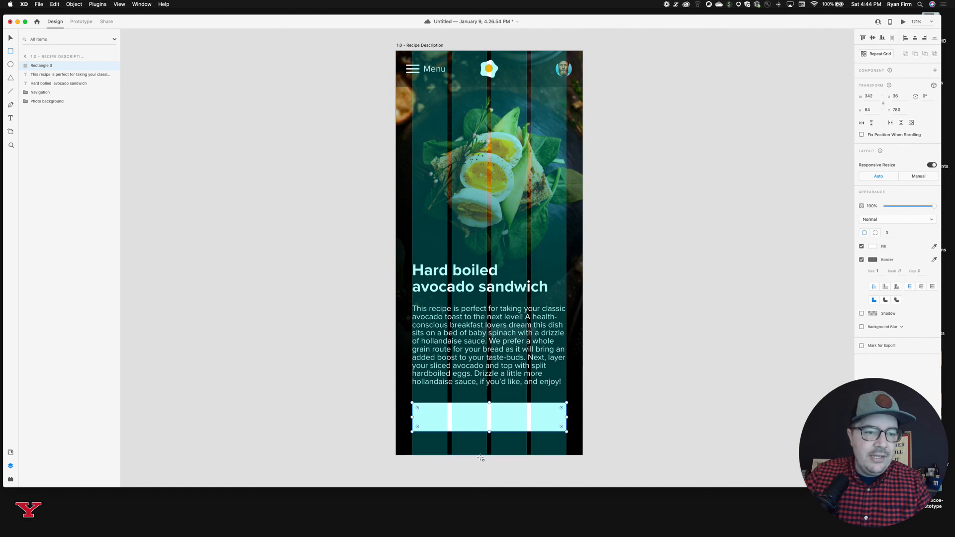
Check the rectangle's distance to the artboard edges and nudge it down to Y 782.
key("v")
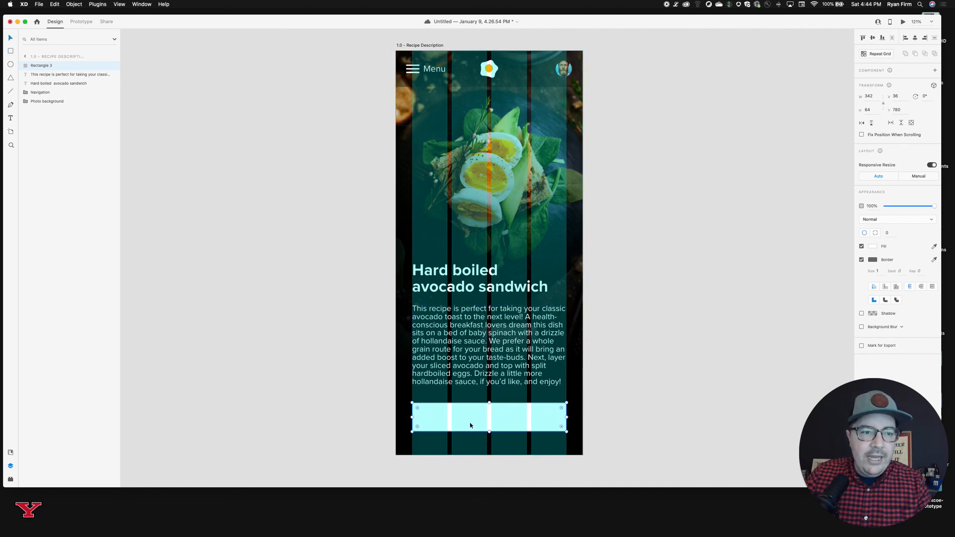
key("alt")
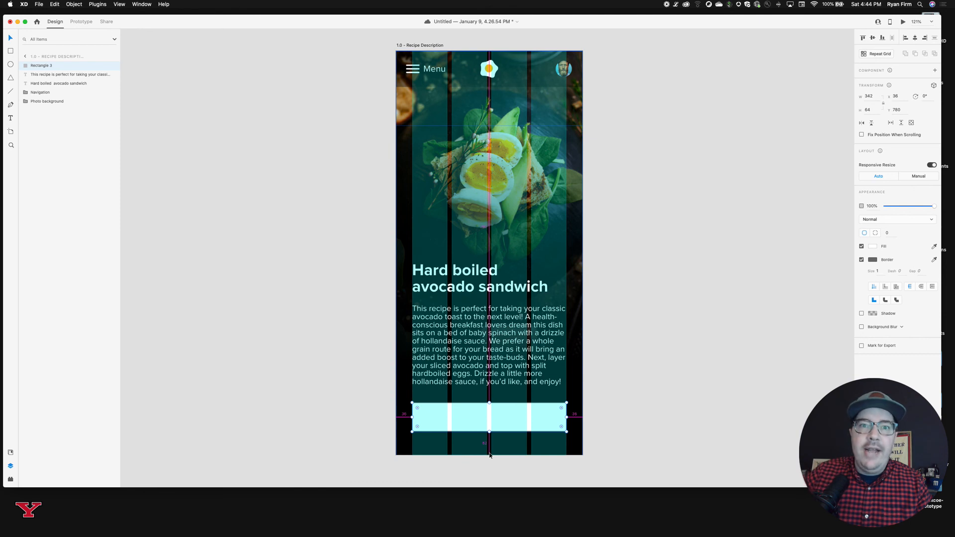
key("Down")
key("Down")
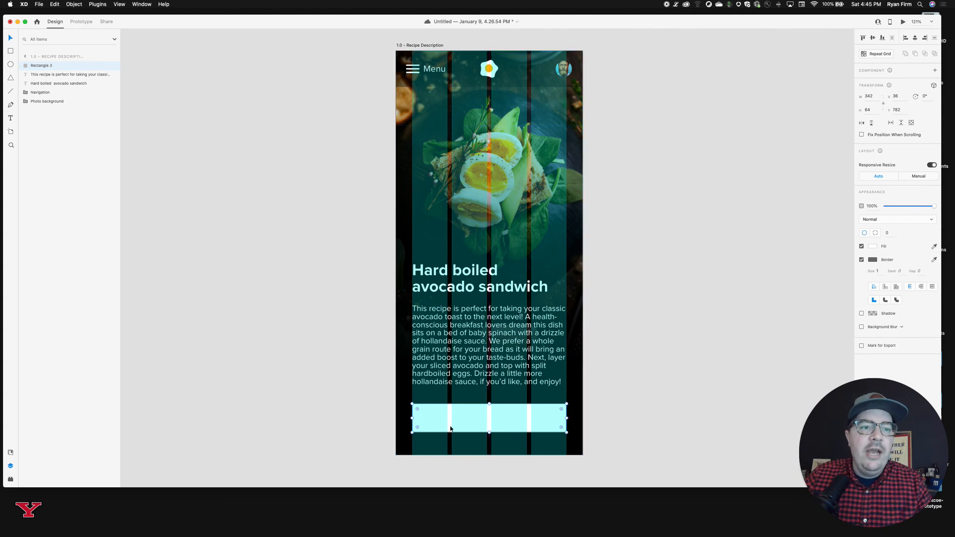
Round all corners of the rectangle below the description to a radius of about 25.
scroll(431, 420, "up", 5)
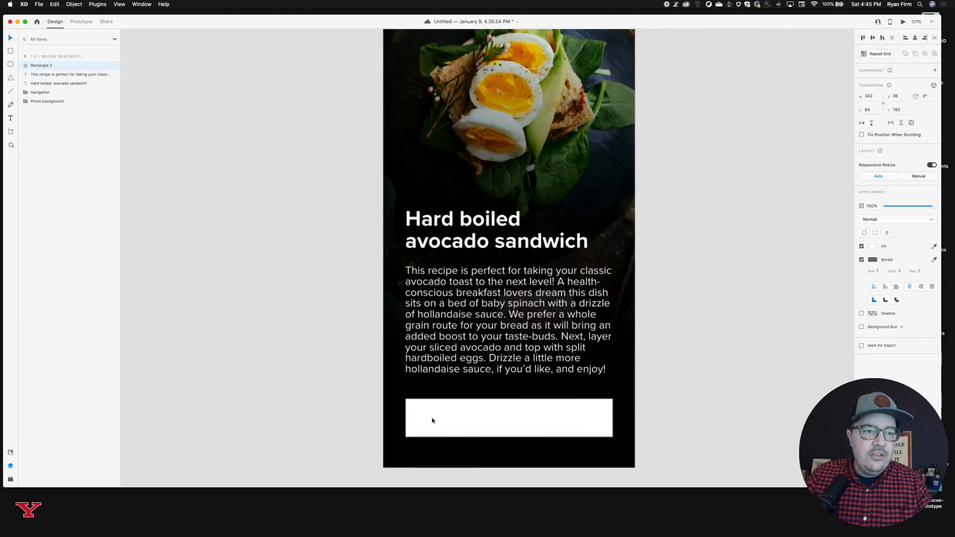
scroll(432, 420, "up", 2)
scroll(431, 420, "down", 3)
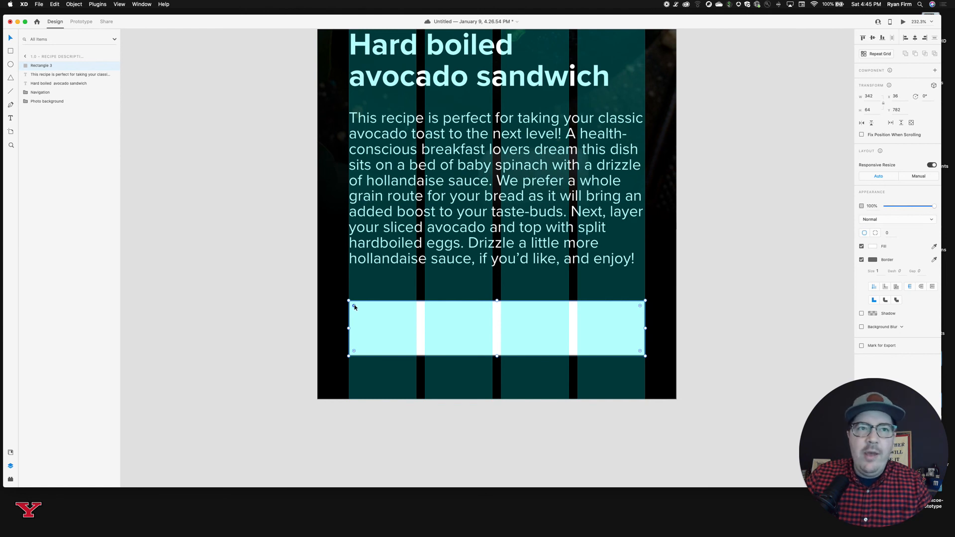
mouse_move(355, 307)
left_mouse_down()
mouse_move(373, 313)
mouse_move(358, 304)
mouse_move(370, 305)
left_mouse_up()
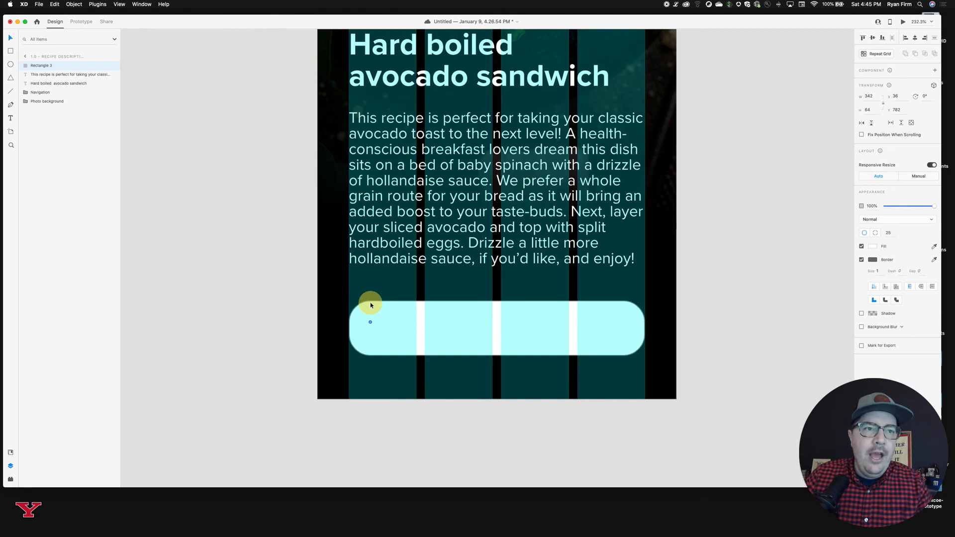